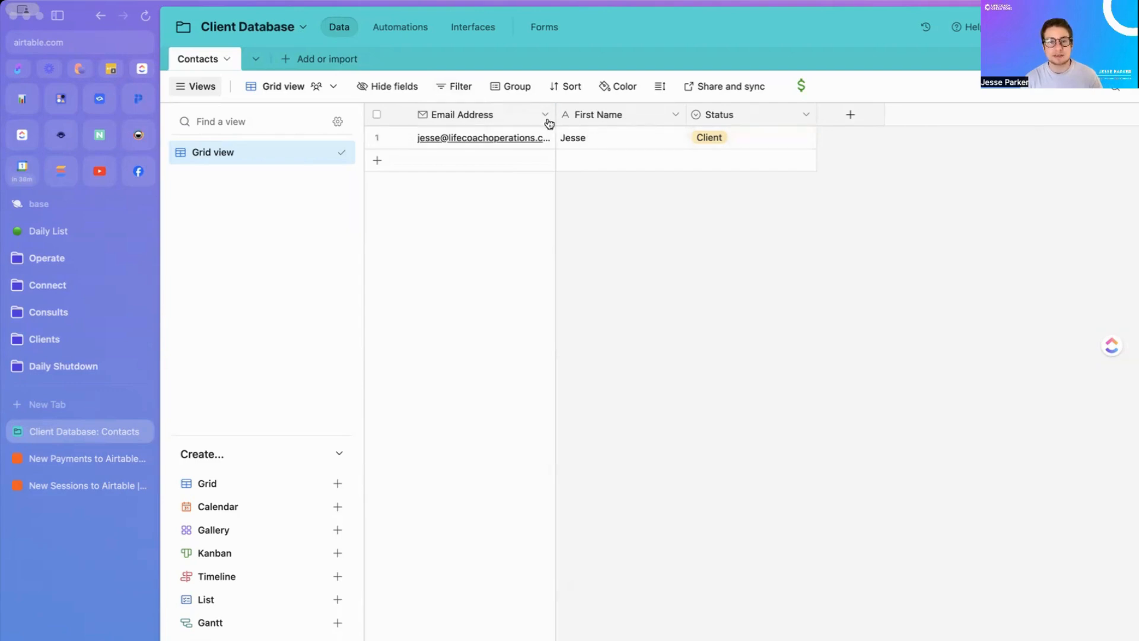
Step: Drag the Email Address column border right so full email addresses are visible
{"action": "left_click_drag", "start_coordinate": [556, 115], "coordinate": [598, 116]}
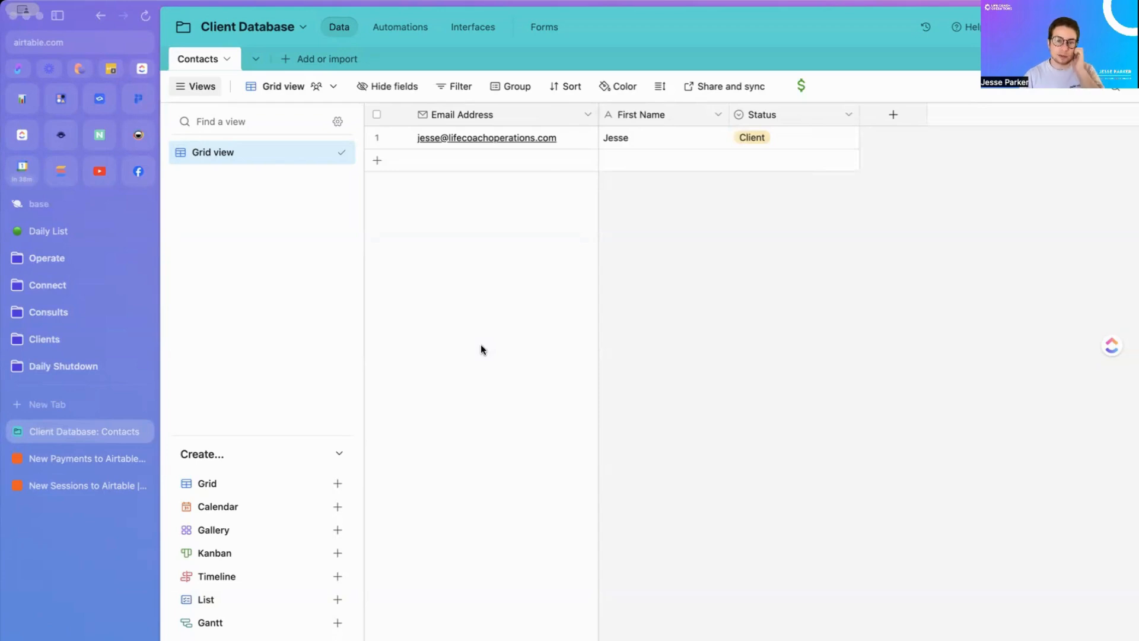
Step: Create a blank table from scratch named Payments
{"action": "left_click", "coordinate": [316, 66]}
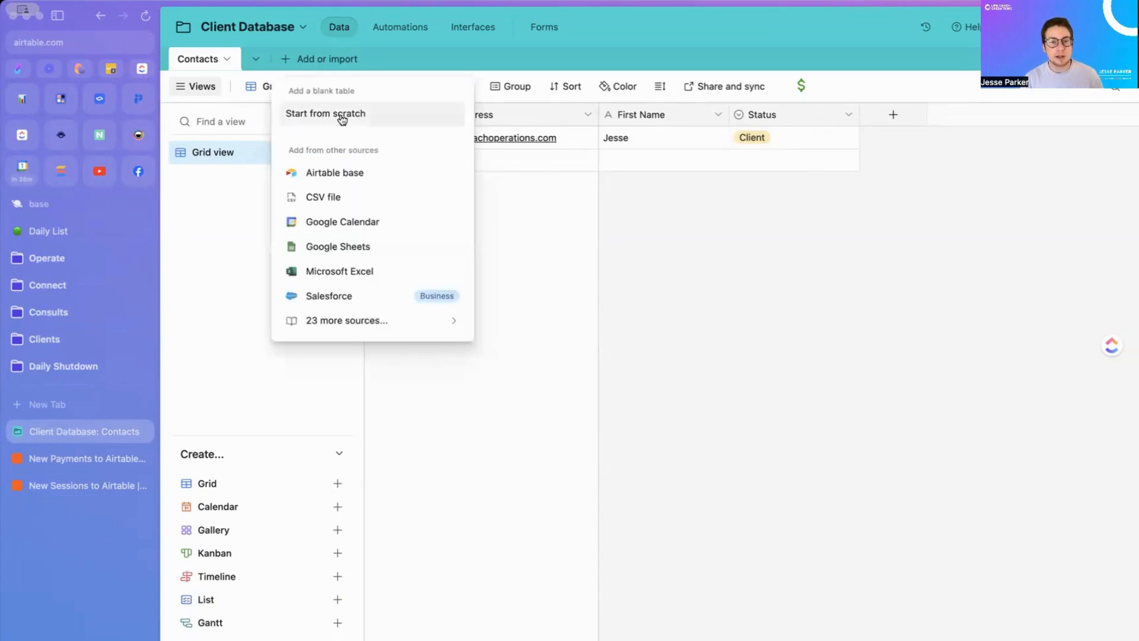
{"action": "left_click", "coordinate": [342, 115]}
{"action": "type", "text": "Pam"}
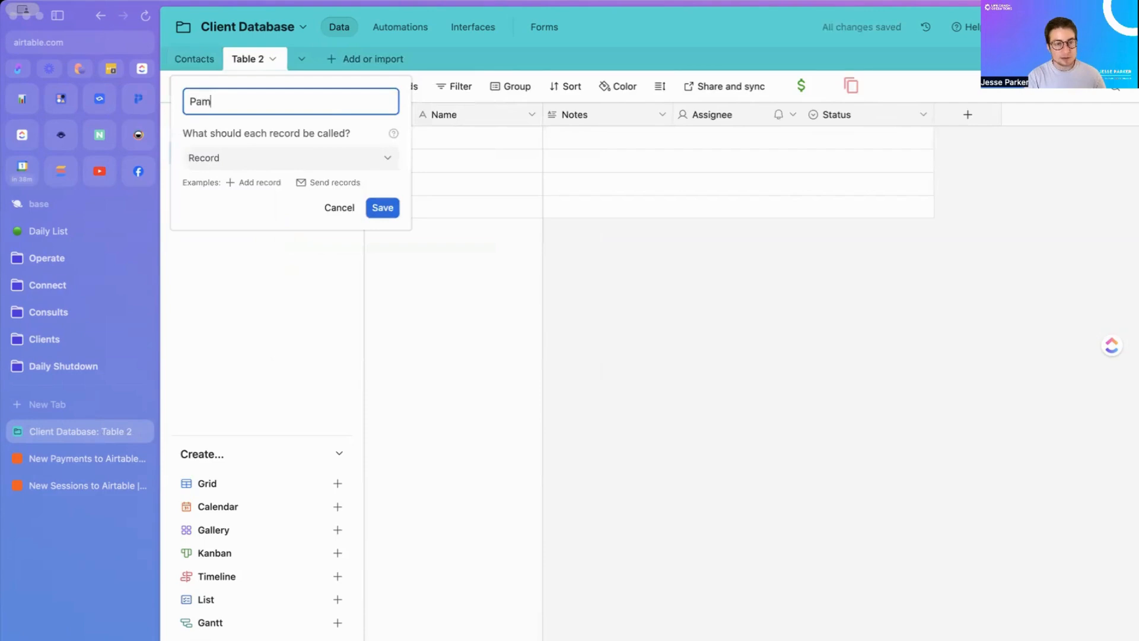
{"action": "key", "text": "BackSpace"}
{"action": "type", "text": "yments"}
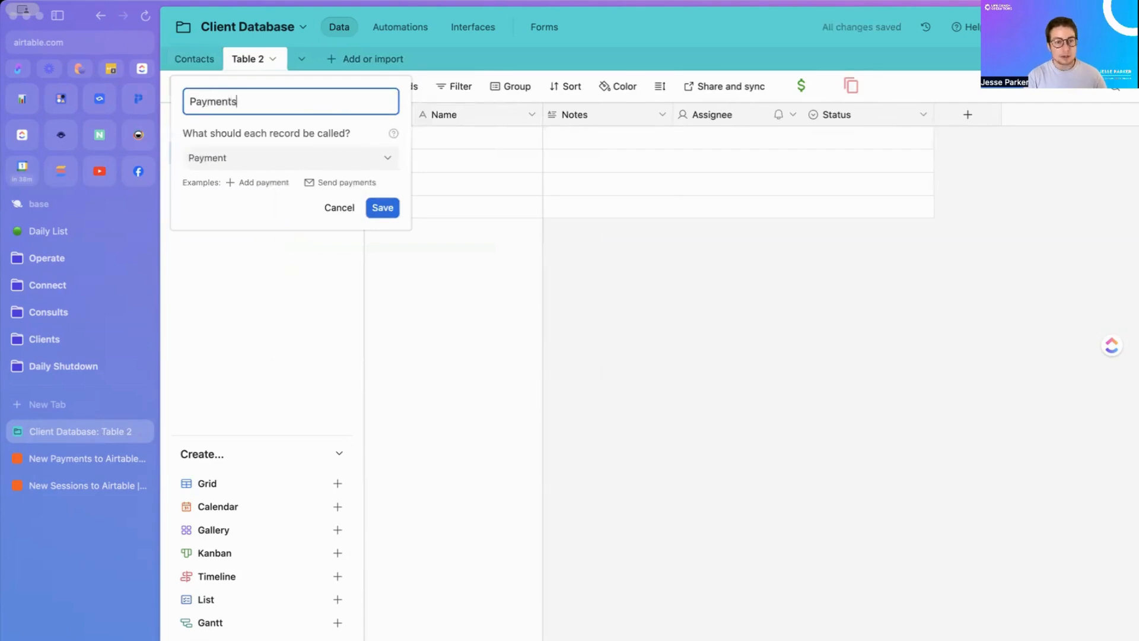
{"action": "left_click", "coordinate": [382, 208]}
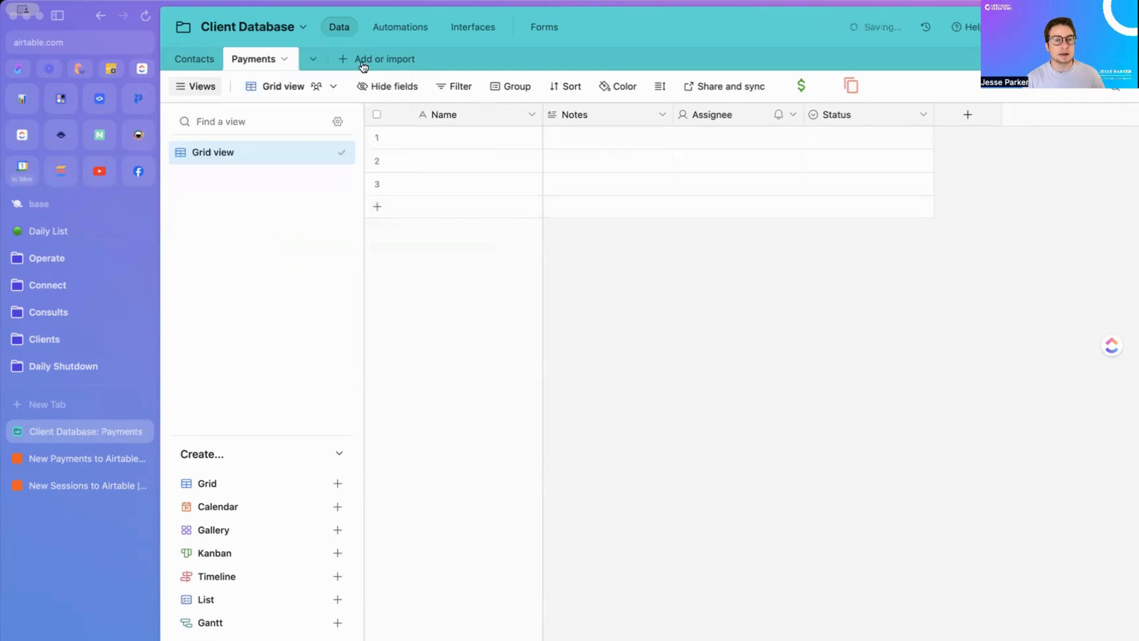
Step: Create a second blank table from scratch named Sessions
{"action": "left_click", "coordinate": [354, 60]}
{"action": "left_click", "coordinate": [363, 112]}
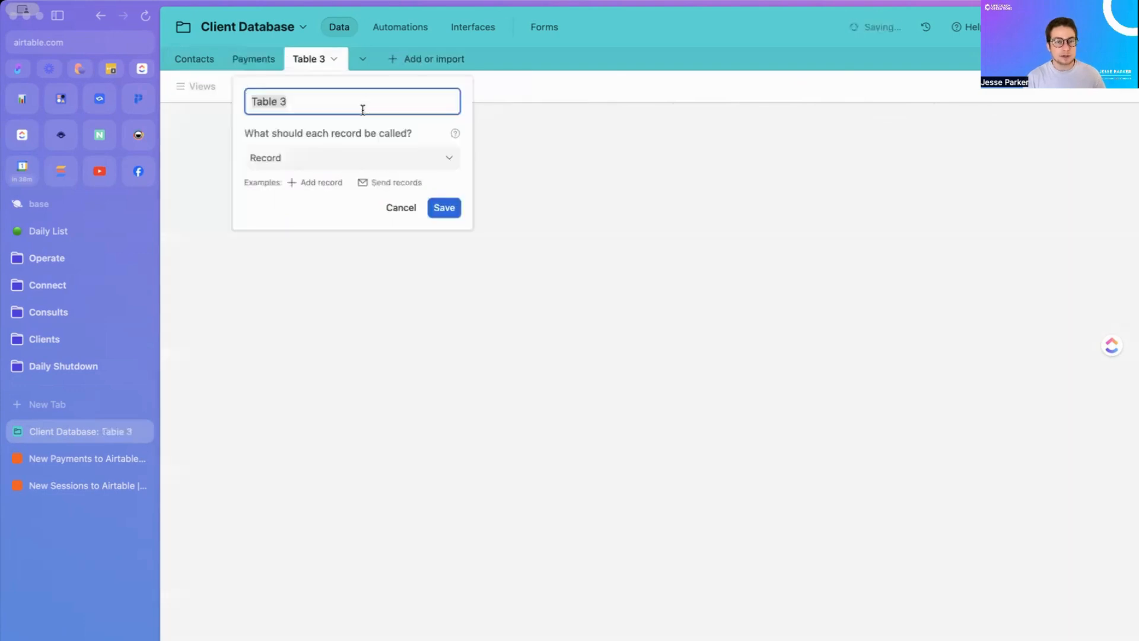
{"action": "type", "text": "Sessions"}
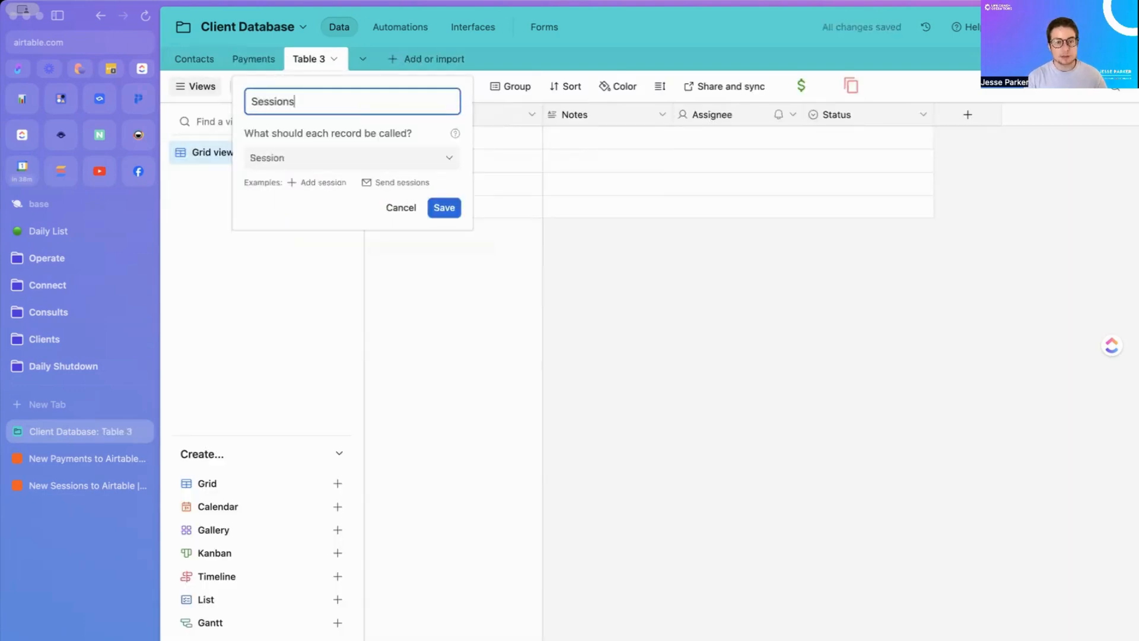
{"action": "left_click", "coordinate": [442, 209]}
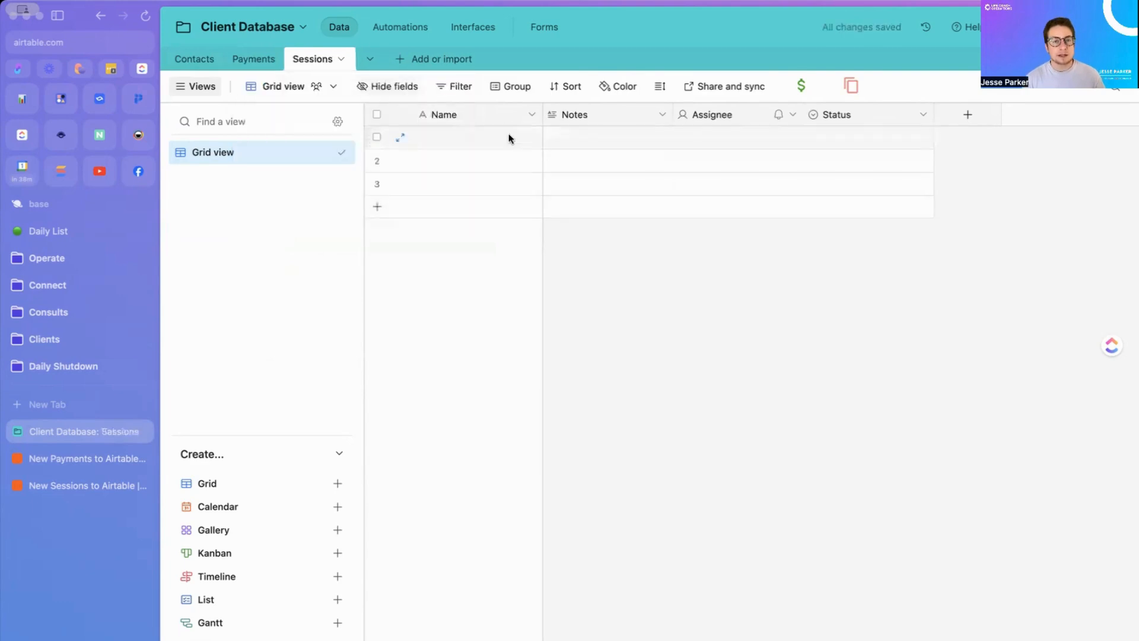
Step: Delete the three empty starter records in the Sessions table
{"action": "left_click", "coordinate": [377, 137]}
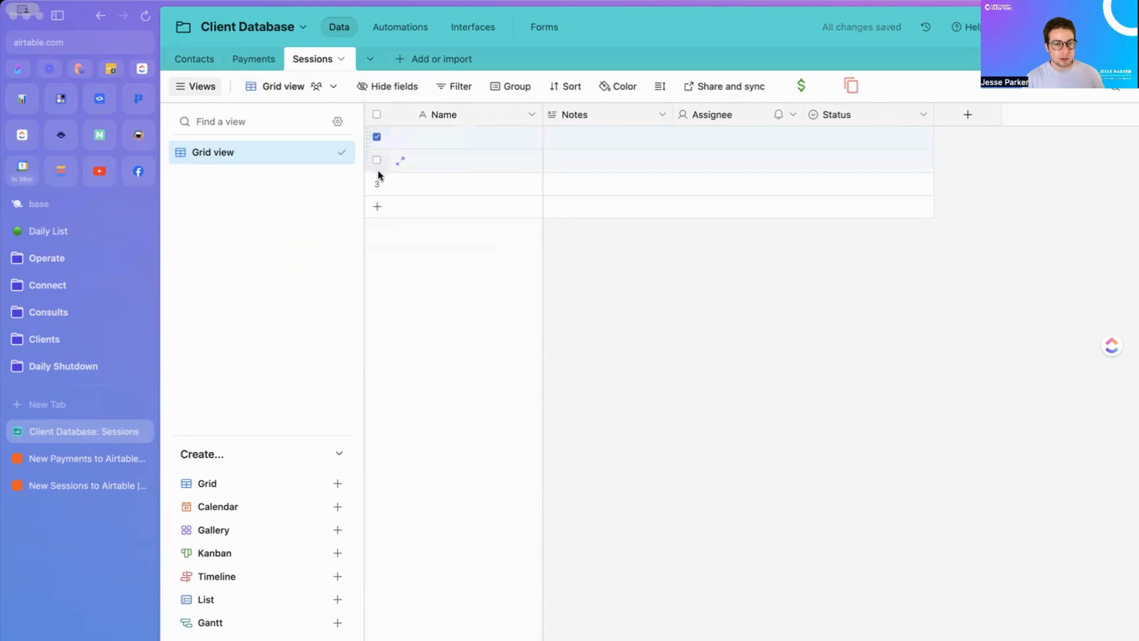
{"action": "left_click", "coordinate": [377, 183], "text": "shift"}
{"action": "right_click", "coordinate": [451, 164]}
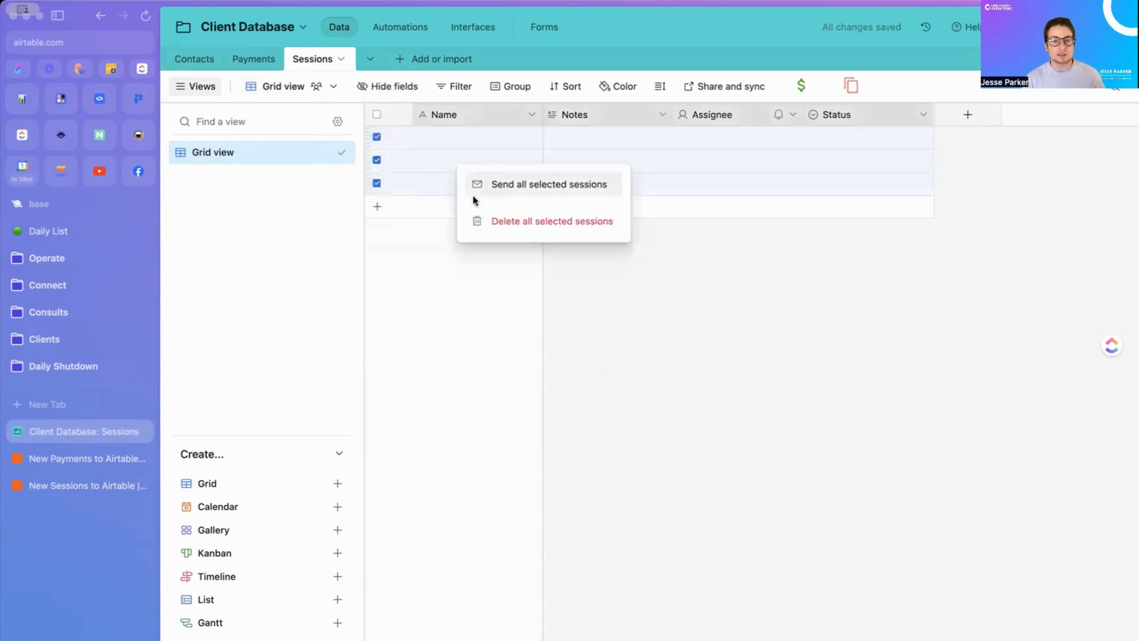
{"action": "left_click", "coordinate": [489, 222]}
Step: Delete the three empty starter records in the Payments table
{"action": "left_click", "coordinate": [249, 59]}
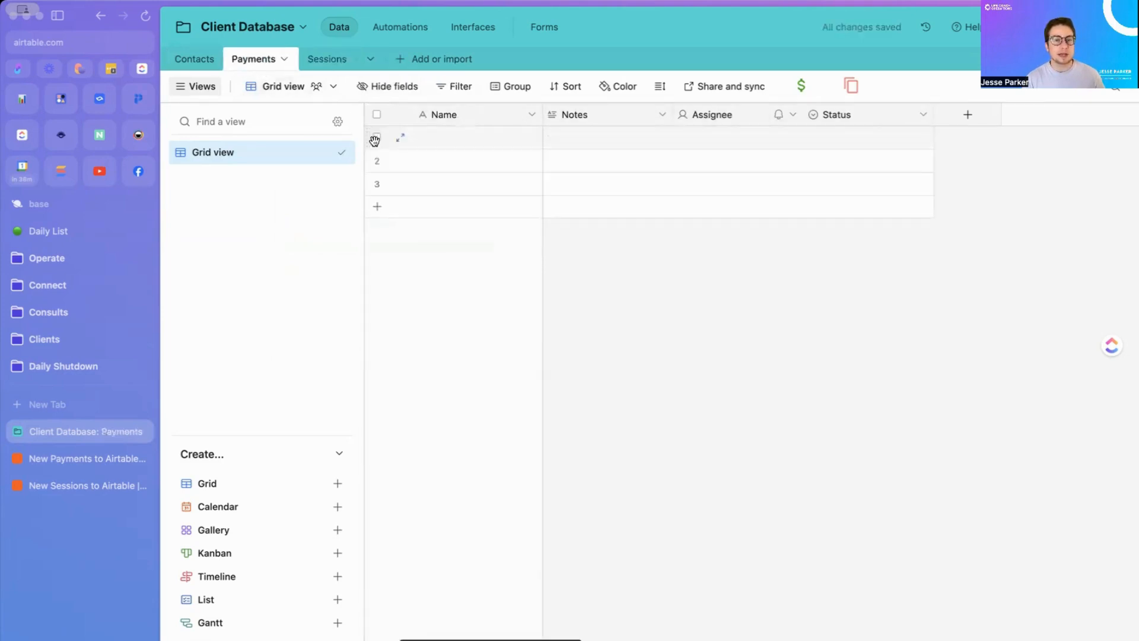
{"action": "left_click", "coordinate": [377, 137]}
{"action": "left_click", "coordinate": [377, 184], "text": "shift"}
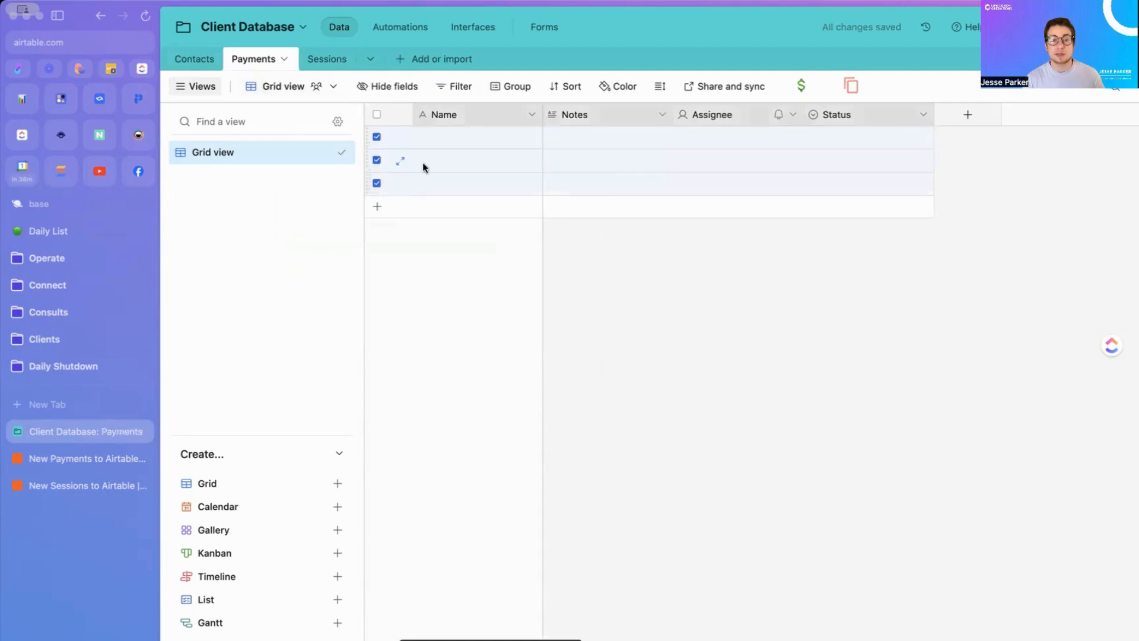
{"action": "right_click", "coordinate": [422, 162]}
{"action": "left_click", "coordinate": [462, 221]}
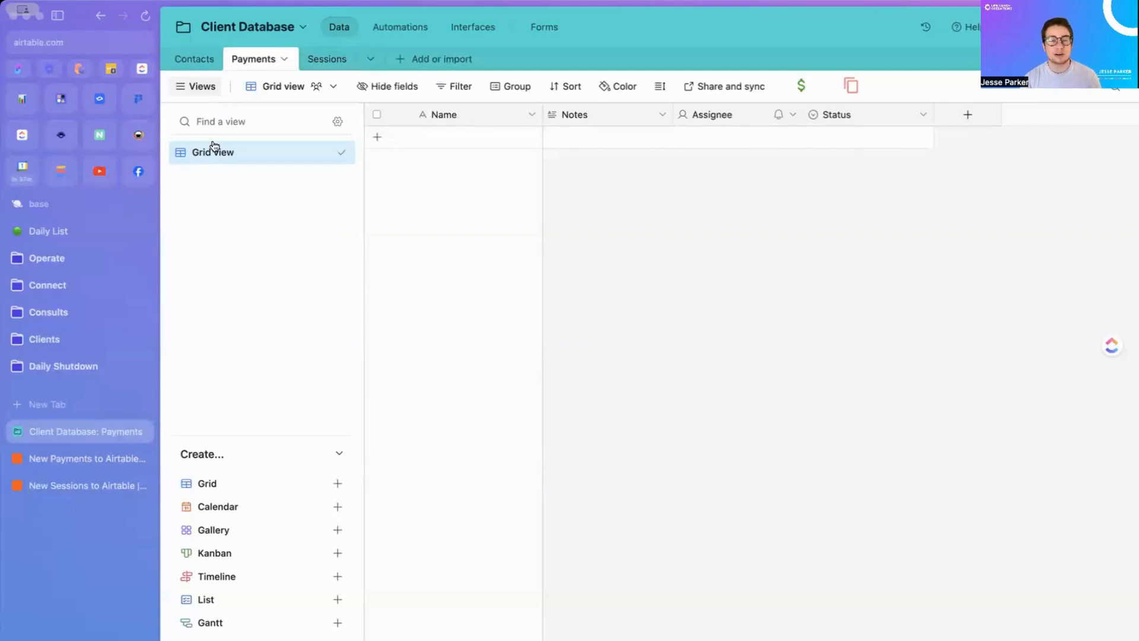
Step: Add an Airtable Create Record action step to the New Payments to Airtable zap
{"action": "left_click", "coordinate": [74, 462]}
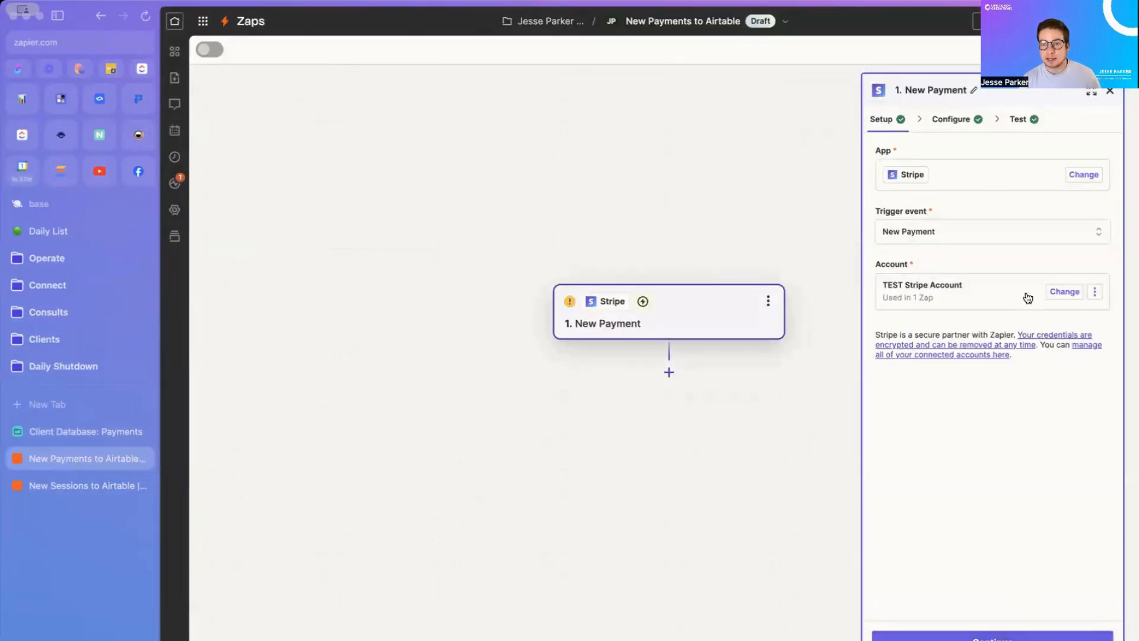
{"action": "left_click", "coordinate": [668, 373]}
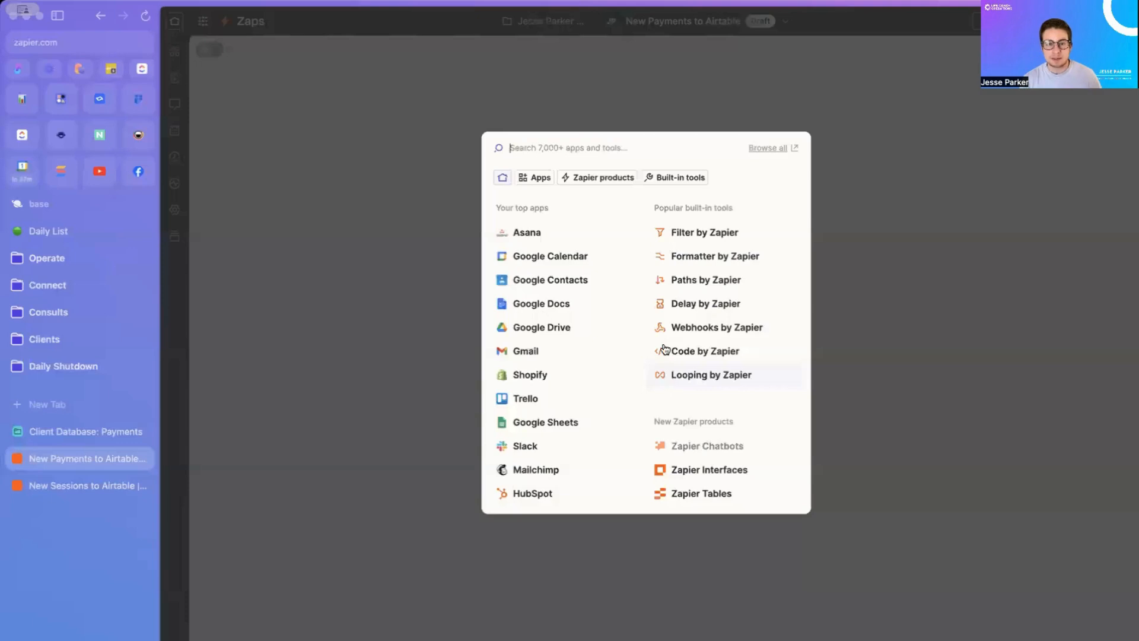
{"action": "type", "text": "air"}
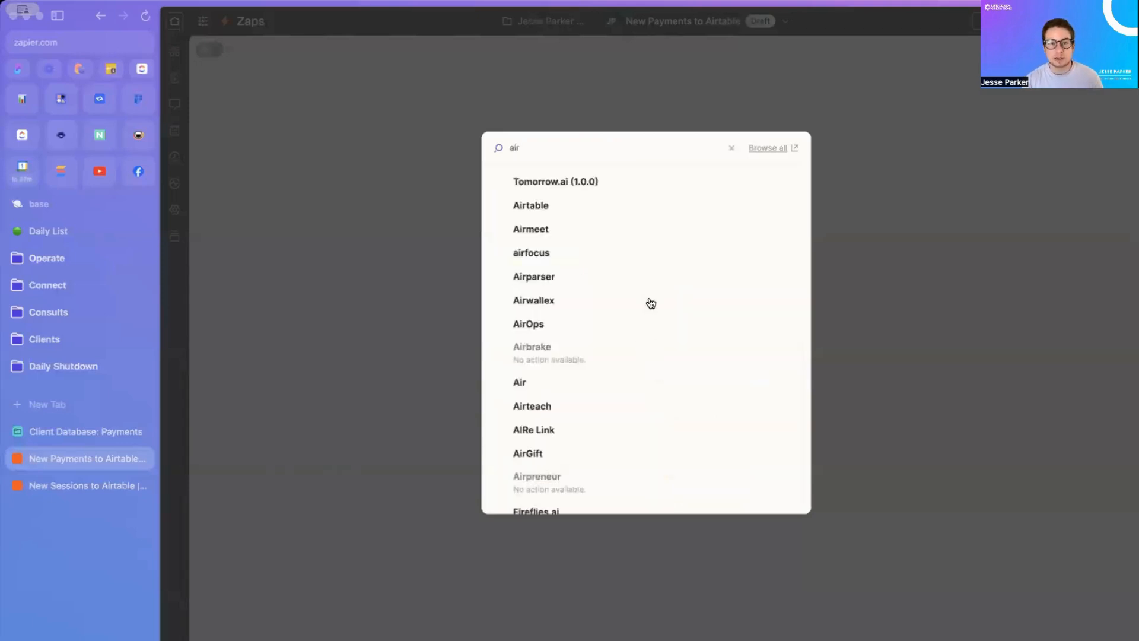
{"action": "left_click", "coordinate": [552, 205]}
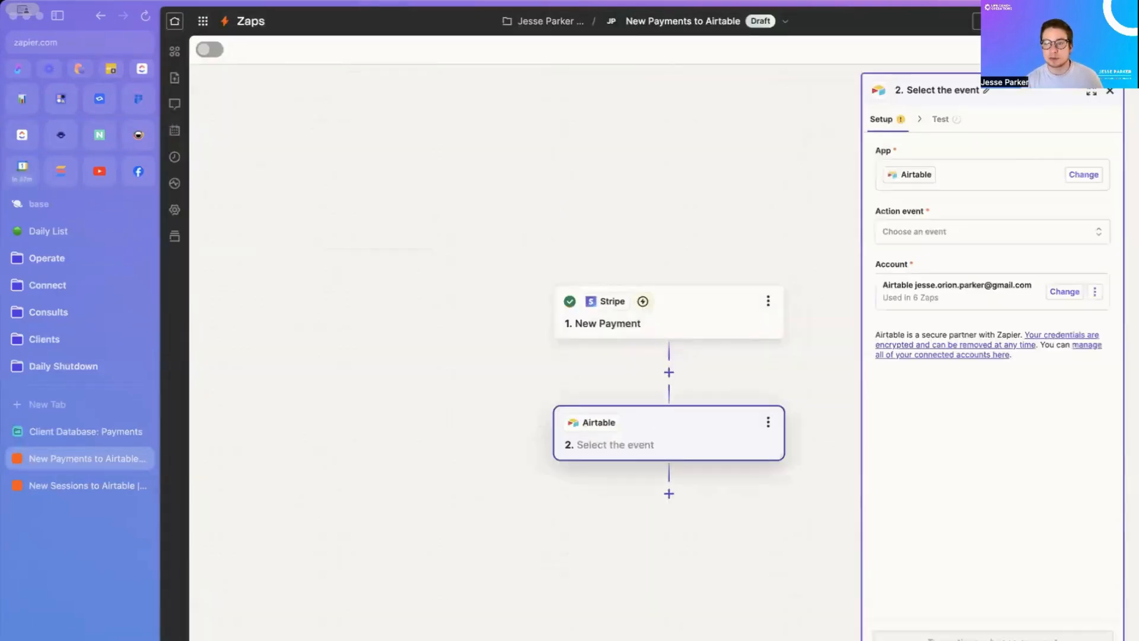
{"action": "left_click", "coordinate": [978, 230]}
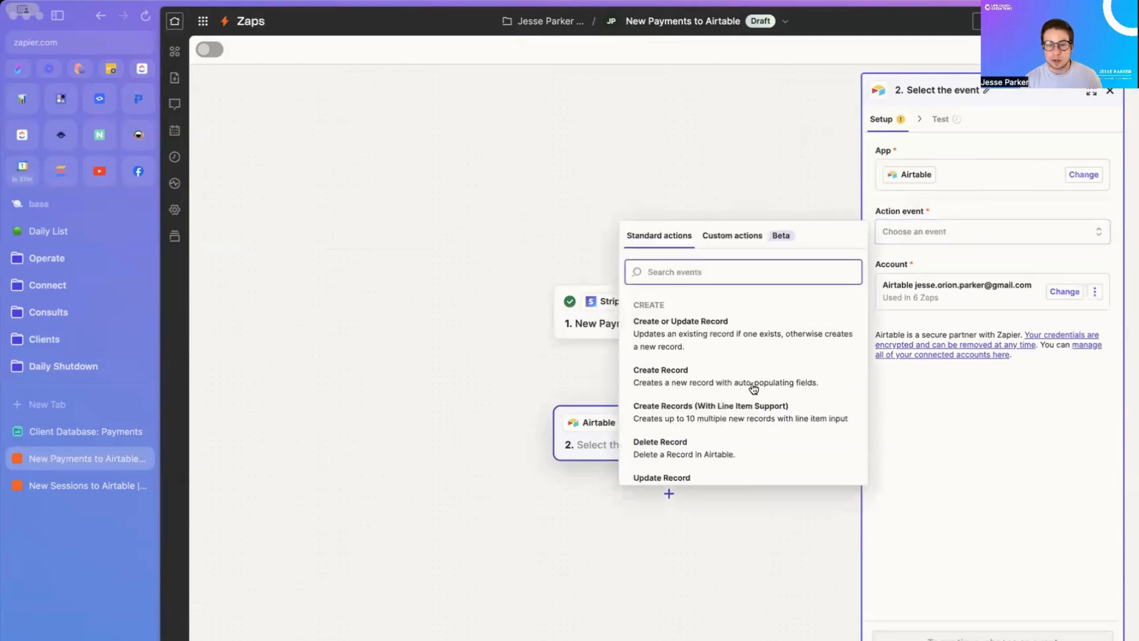
{"action": "scroll", "coordinate": [753, 389], "scroll_direction": "down", "scroll_amount": 1}
{"action": "scroll", "coordinate": [753, 389], "scroll_direction": "down", "scroll_amount": 1}
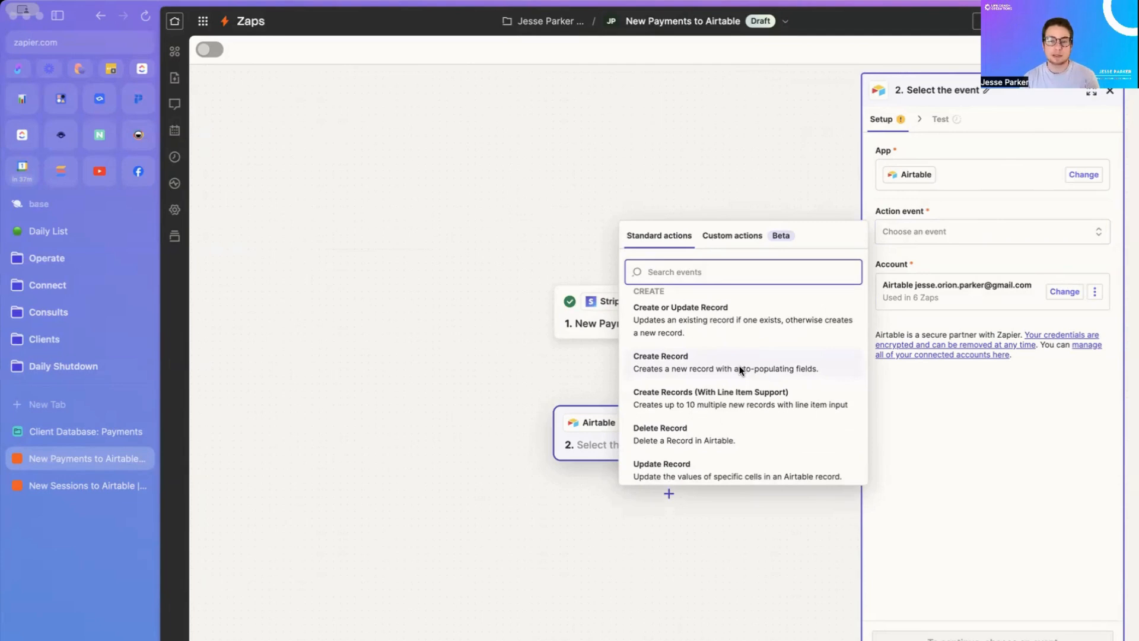
{"action": "left_click", "coordinate": [731, 364]}
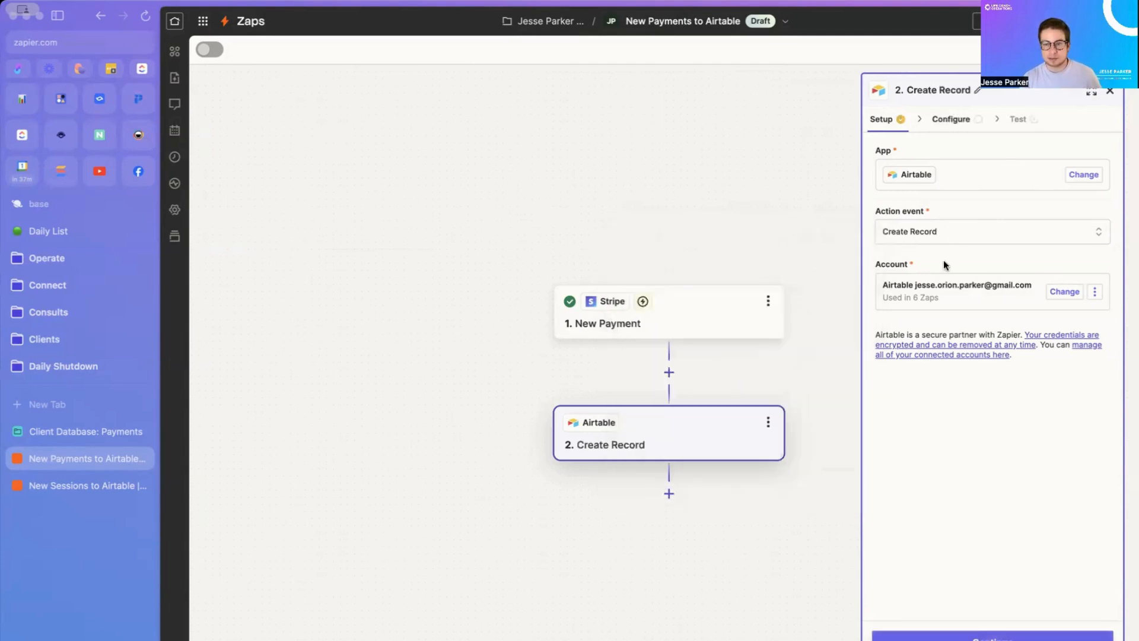
{"action": "left_click", "coordinate": [943, 635]}
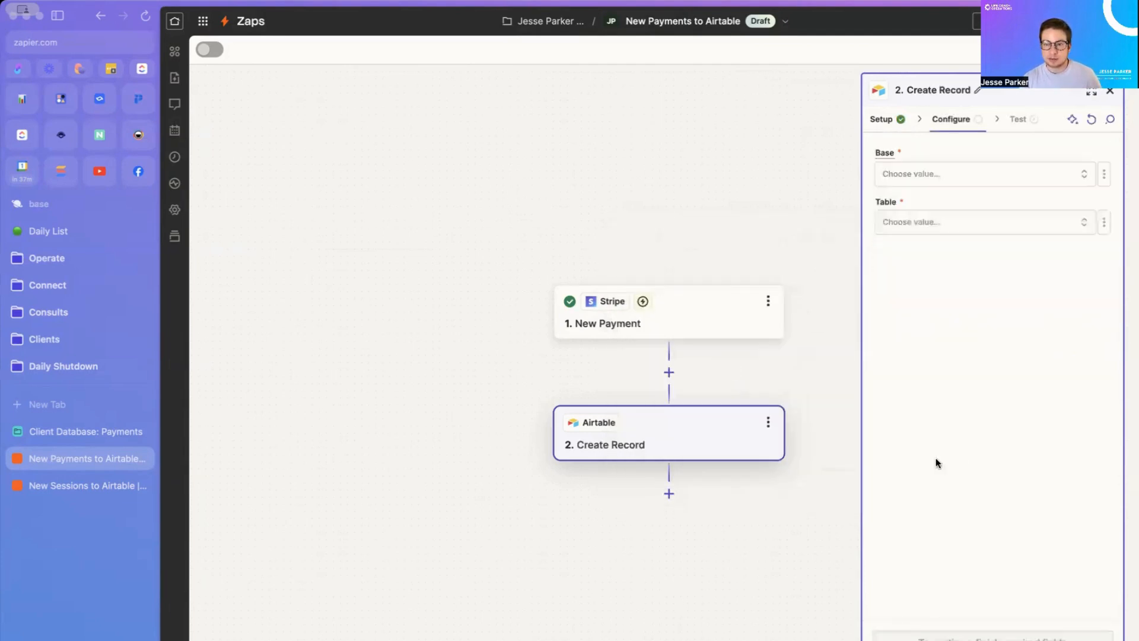
Step: Set the action's base to Client Database and table to Payments
{"action": "left_click", "coordinate": [918, 174]}
{"action": "type", "text": "client"}
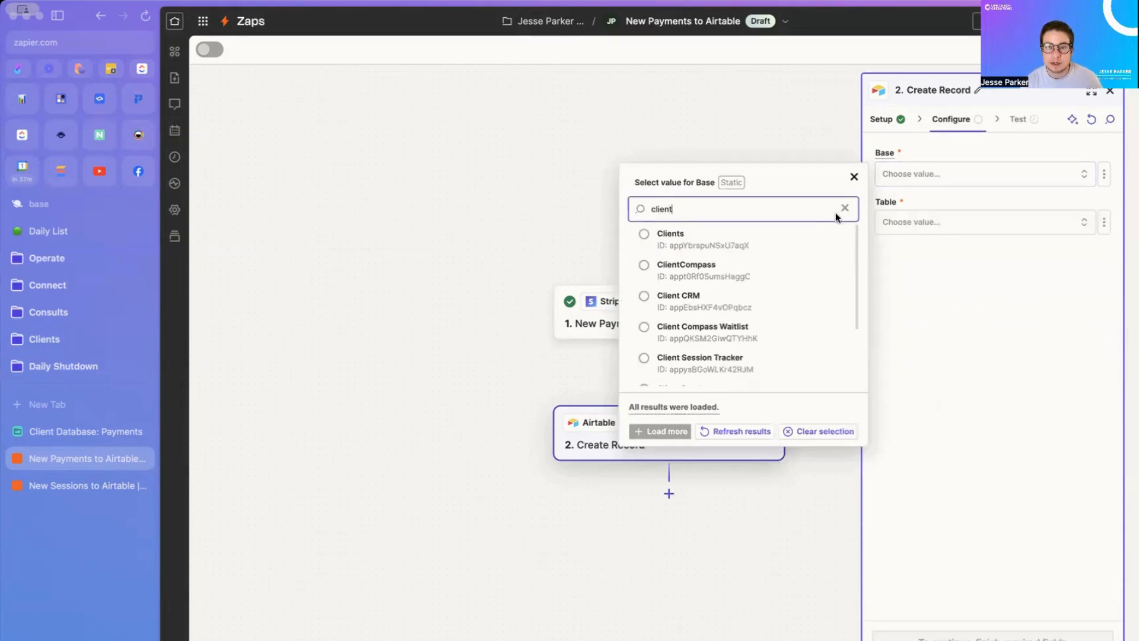
{"action": "type", "text": " data"}
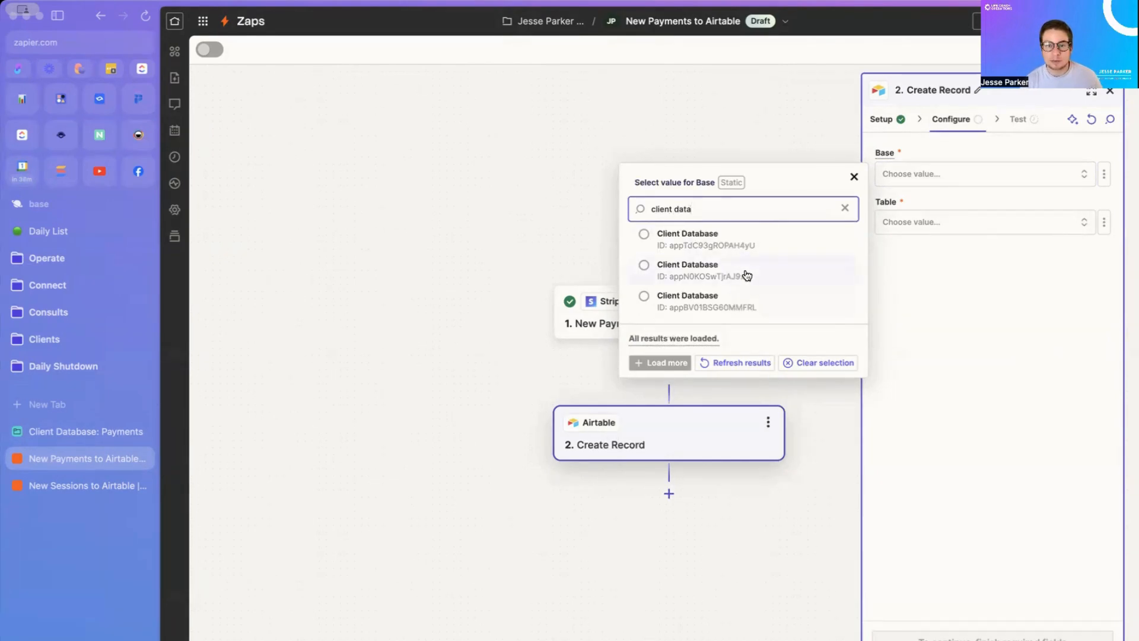
{"action": "left_click", "coordinate": [747, 275]}
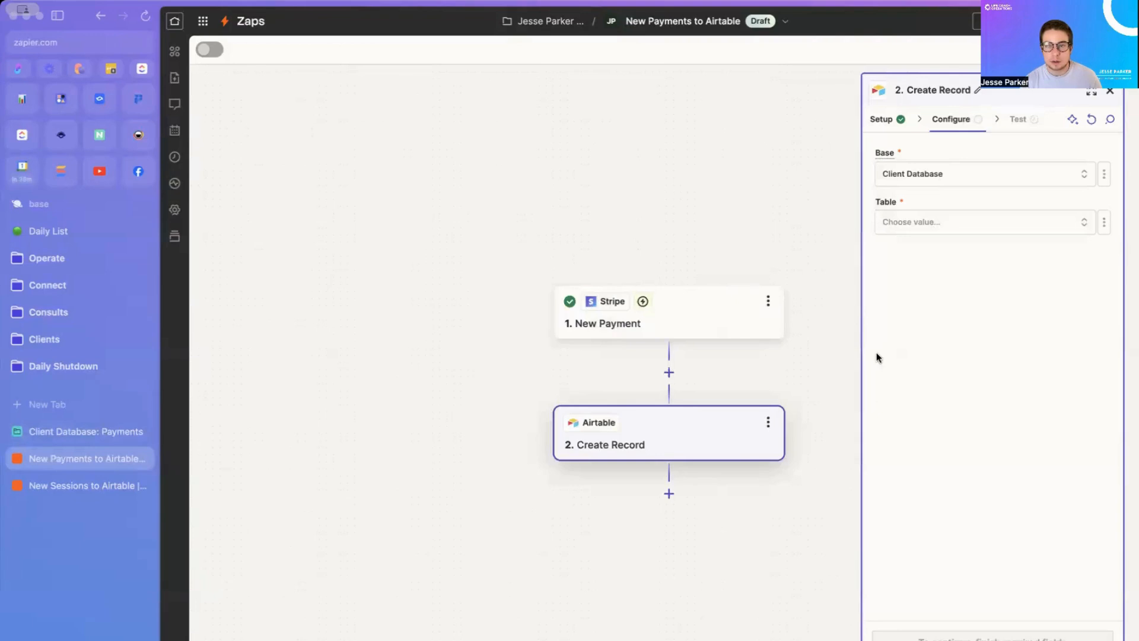
{"action": "left_click", "coordinate": [916, 232]}
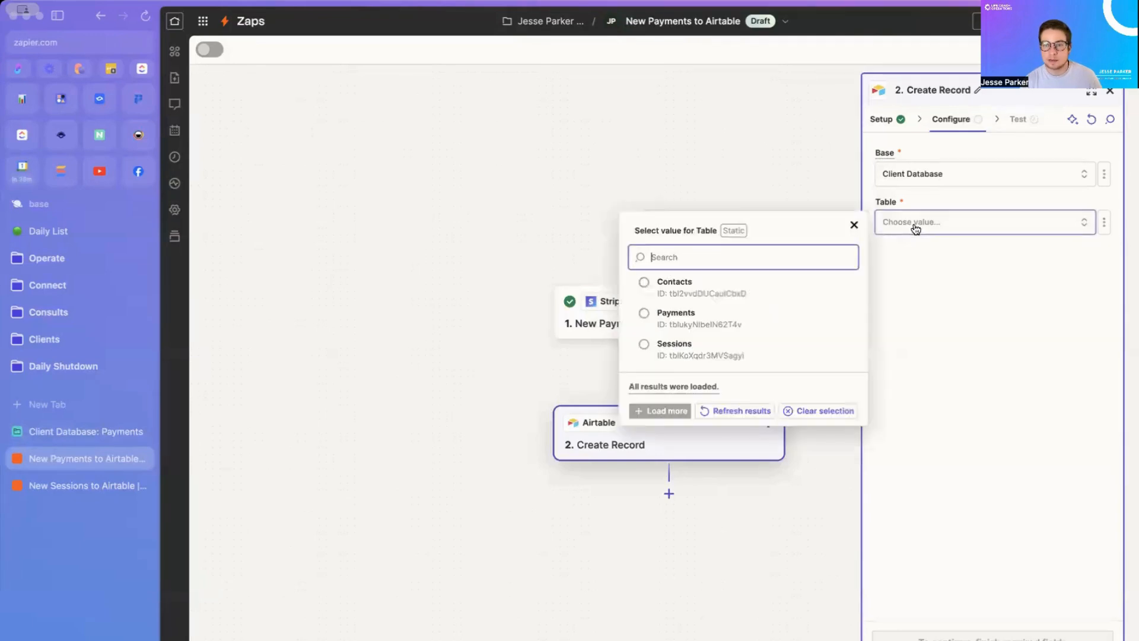
{"action": "left_click", "coordinate": [738, 323]}
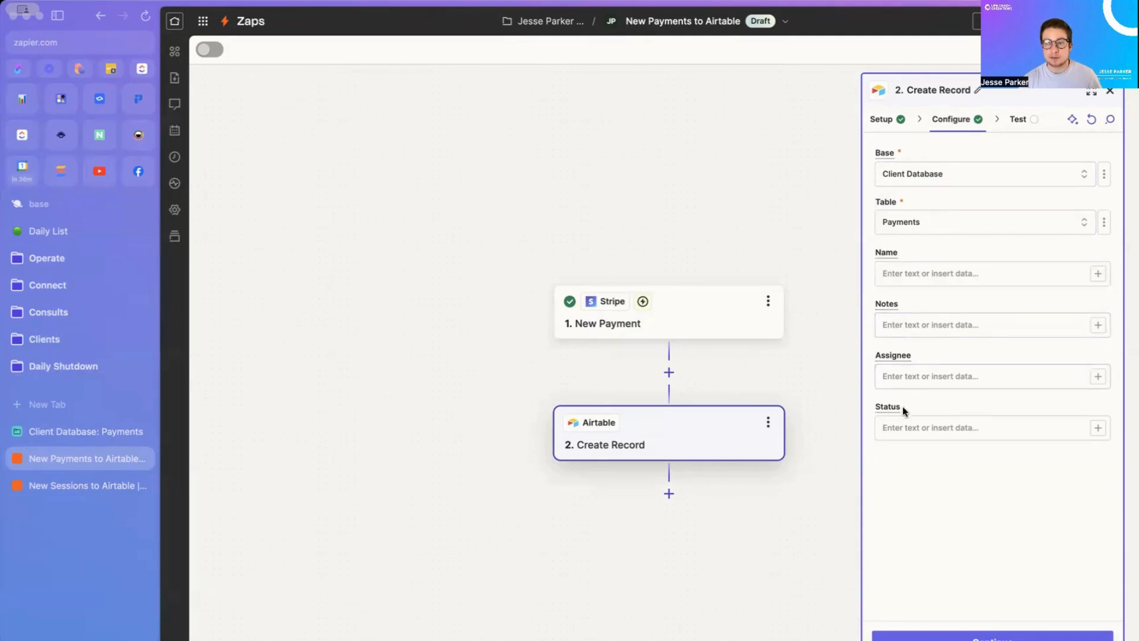
Step: Delete the Assignee, Status and Notes fields from the Payments table
{"action": "left_click", "coordinate": [54, 437]}
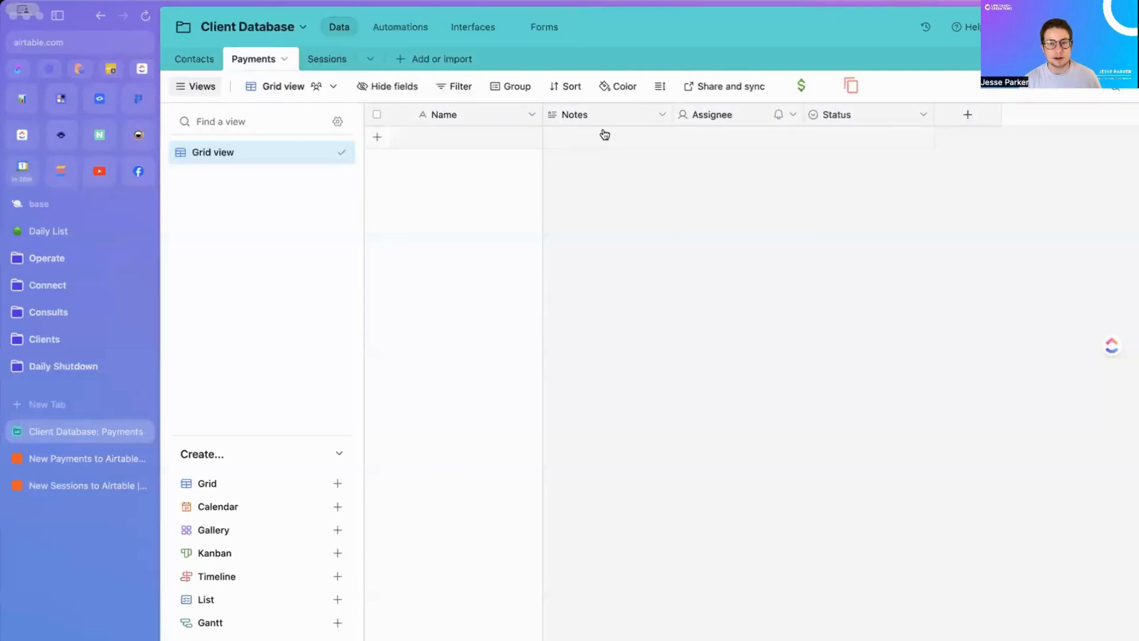
{"action": "left_click", "coordinate": [793, 115]}
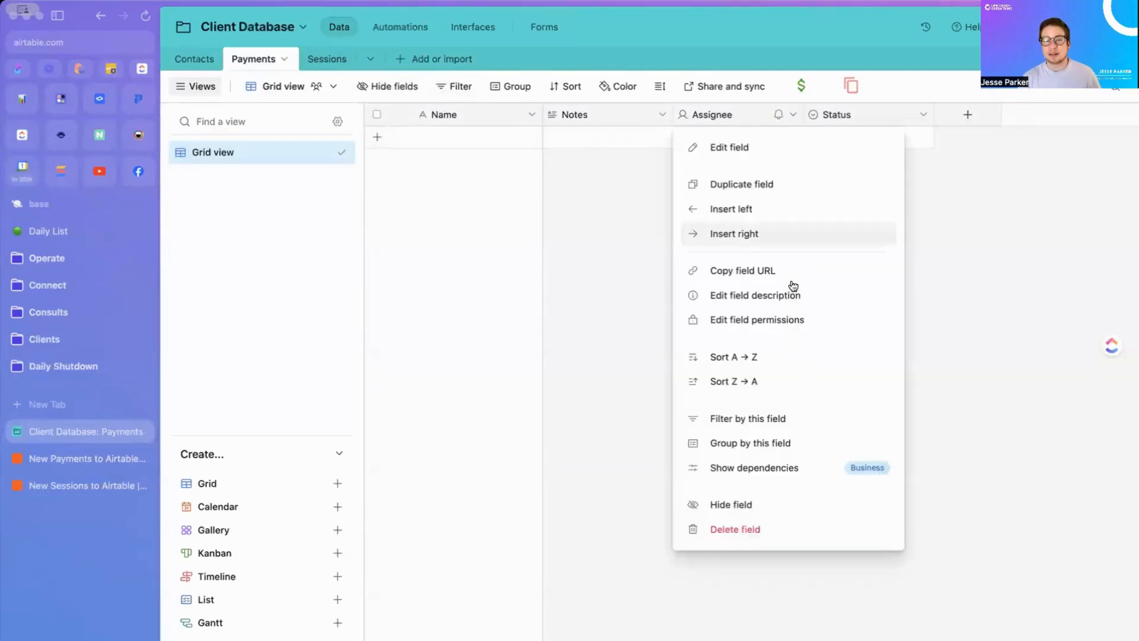
{"action": "left_click", "coordinate": [770, 529]}
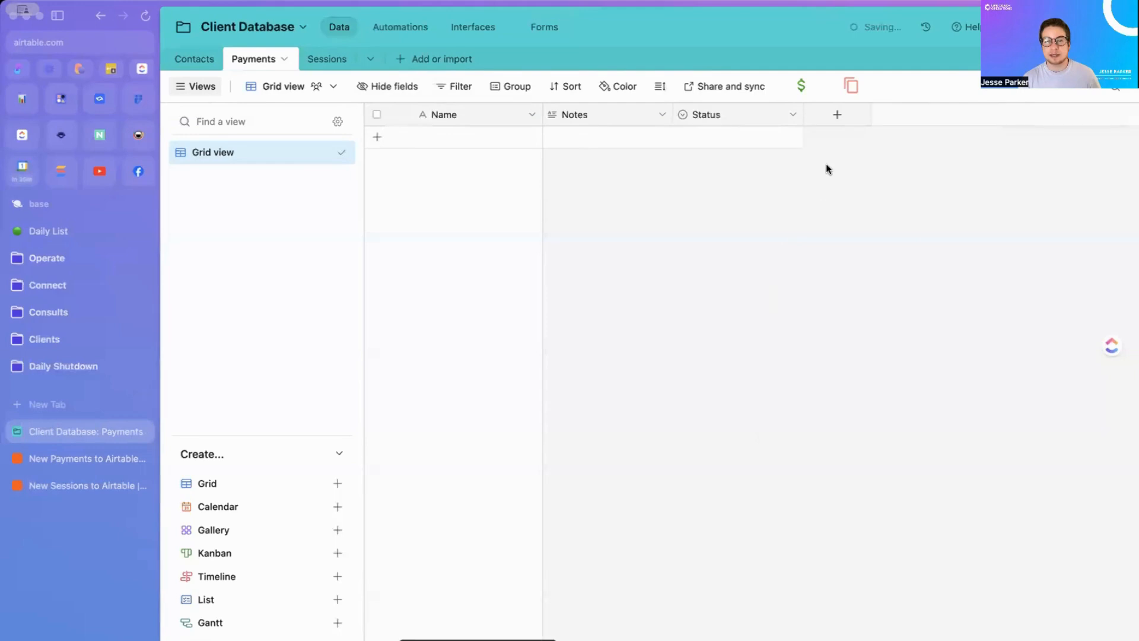
{"action": "left_click", "coordinate": [792, 115]}
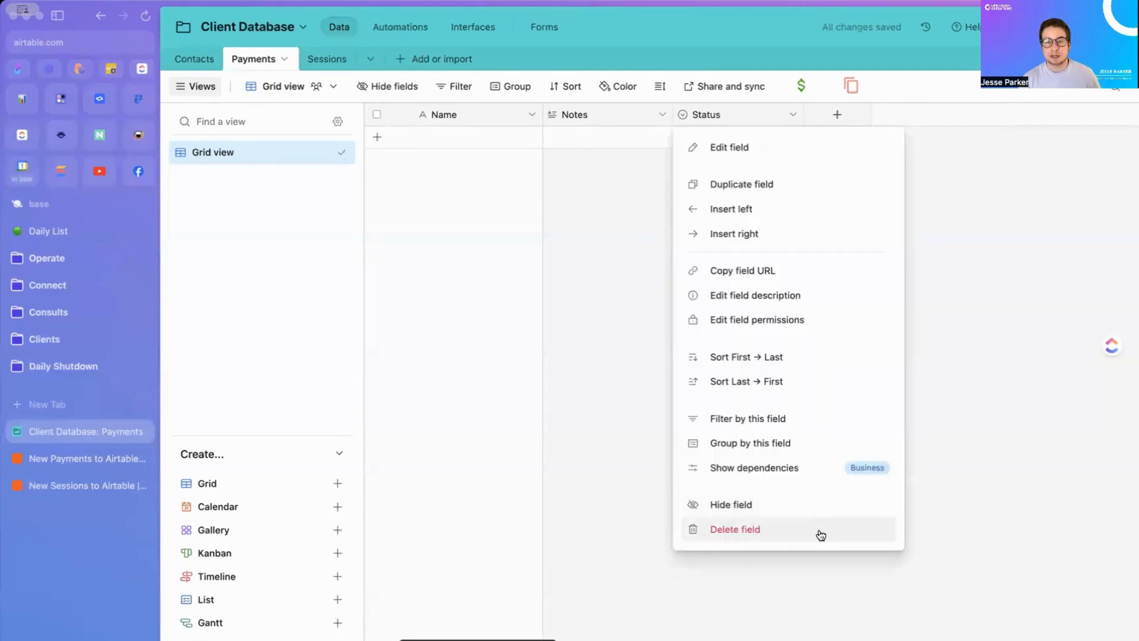
{"action": "left_click", "coordinate": [820, 536]}
{"action": "left_click", "coordinate": [660, 115]}
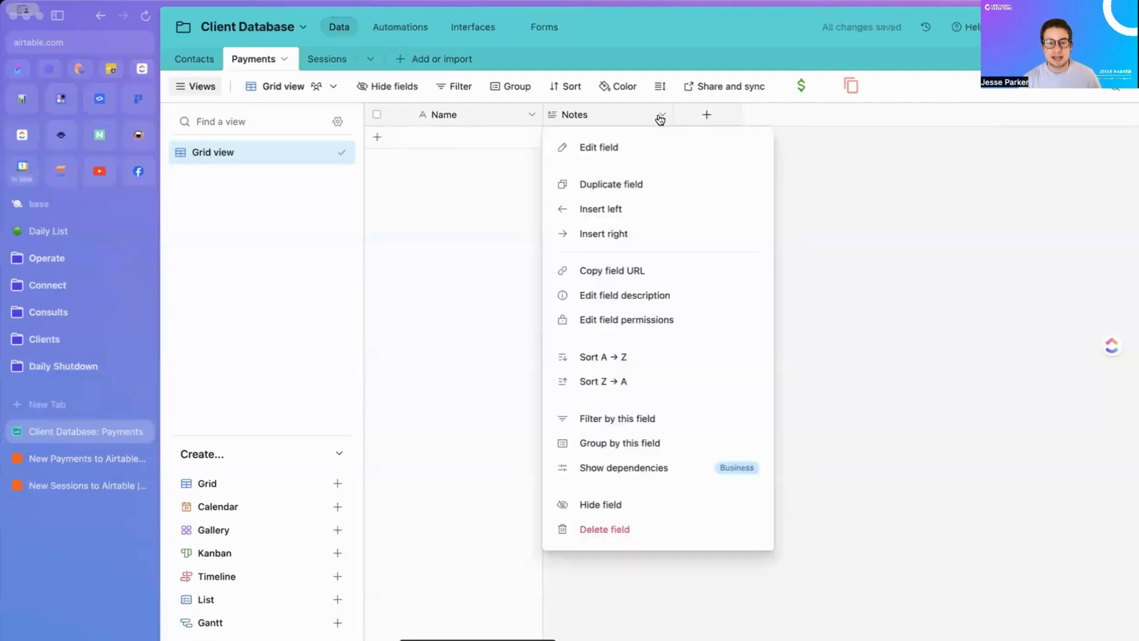
{"action": "left_click", "coordinate": [624, 529]}
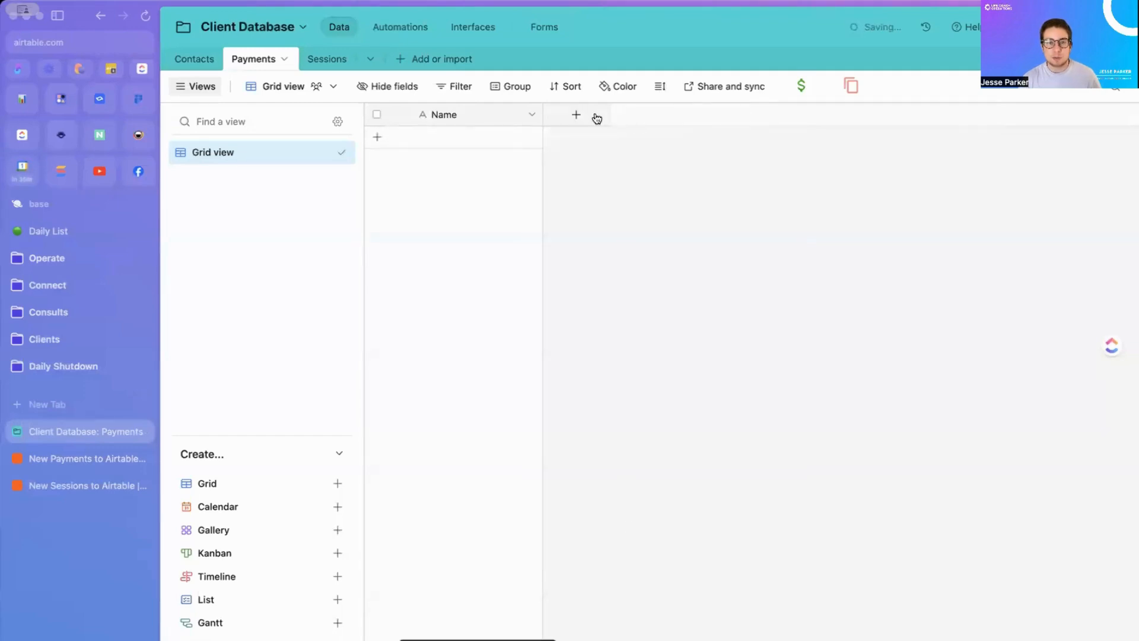
Step: Add an Amount currency field and a Date date field to Payments
{"action": "left_click", "coordinate": [580, 117]}
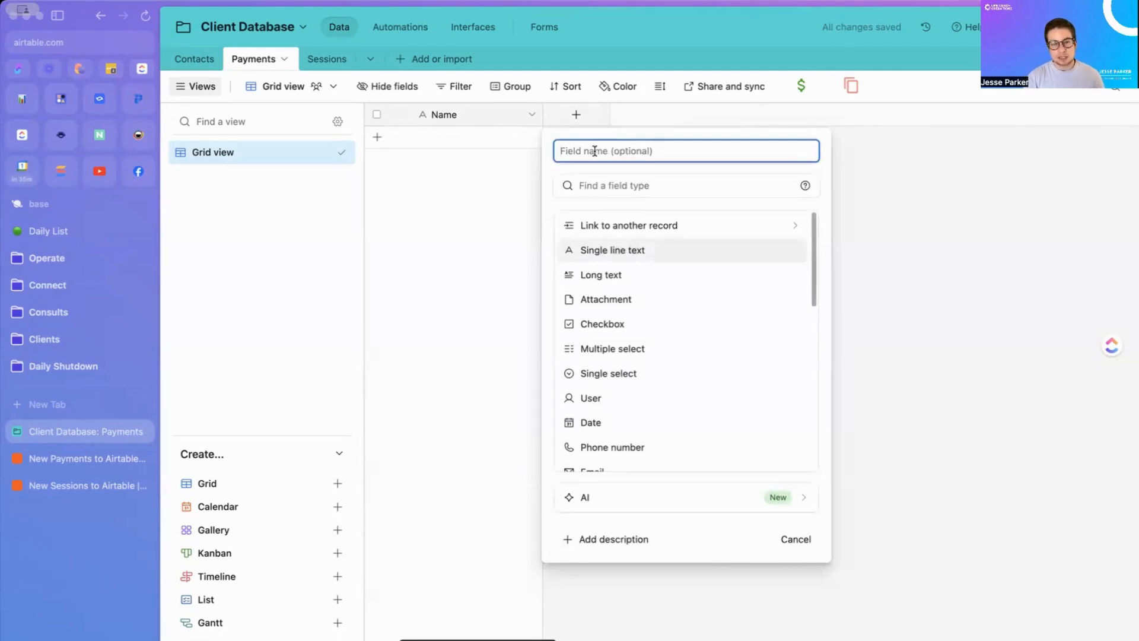
{"action": "type", "text": "Amount"}
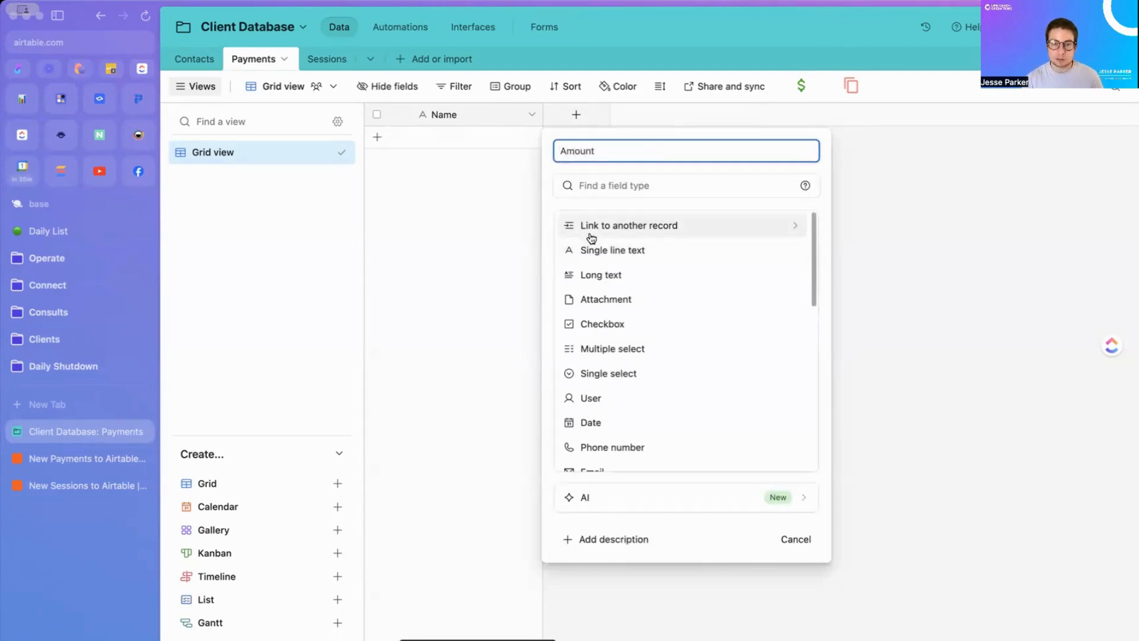
{"action": "left_click", "coordinate": [605, 185]}
{"action": "type", "text": "curre"}
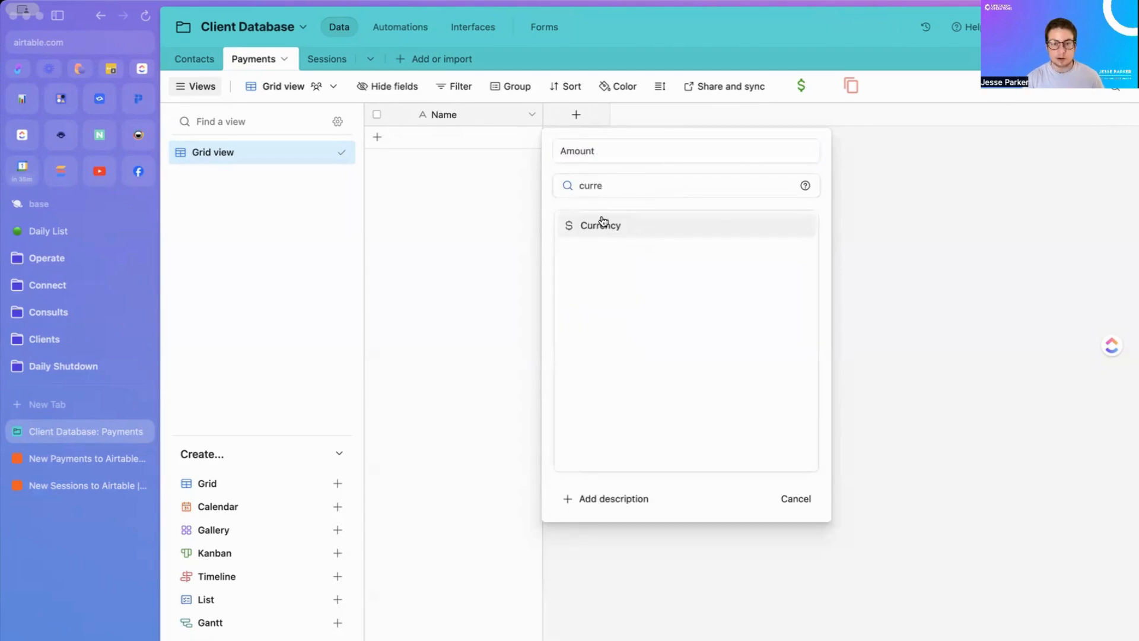
{"action": "left_click", "coordinate": [600, 225]}
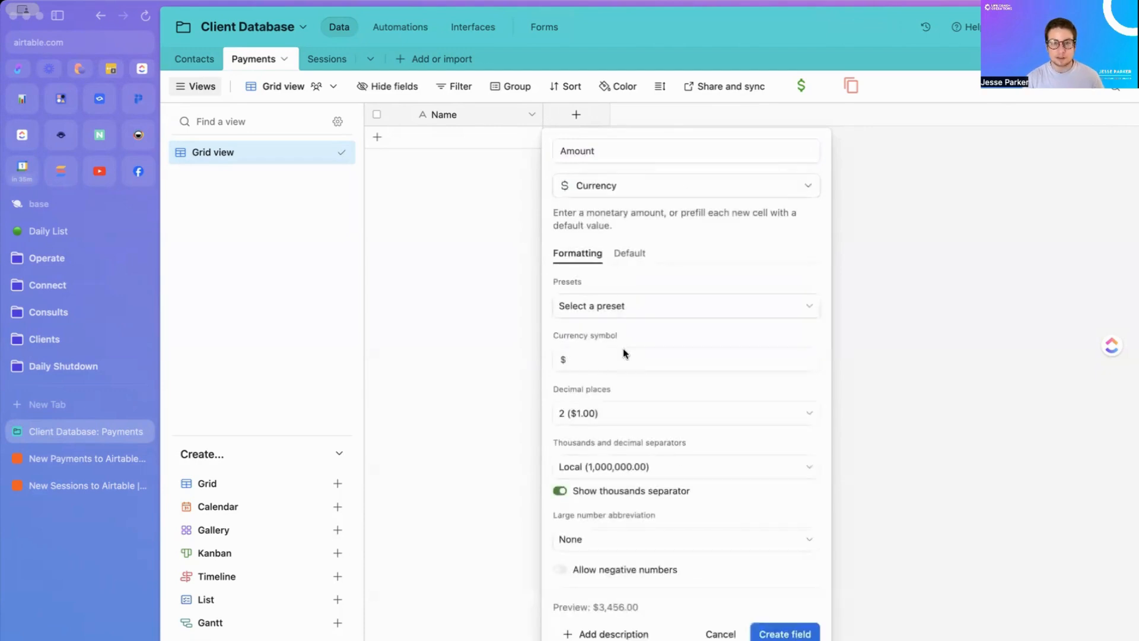
{"action": "left_click", "coordinate": [766, 632]}
{"action": "left_click", "coordinate": [699, 116]}
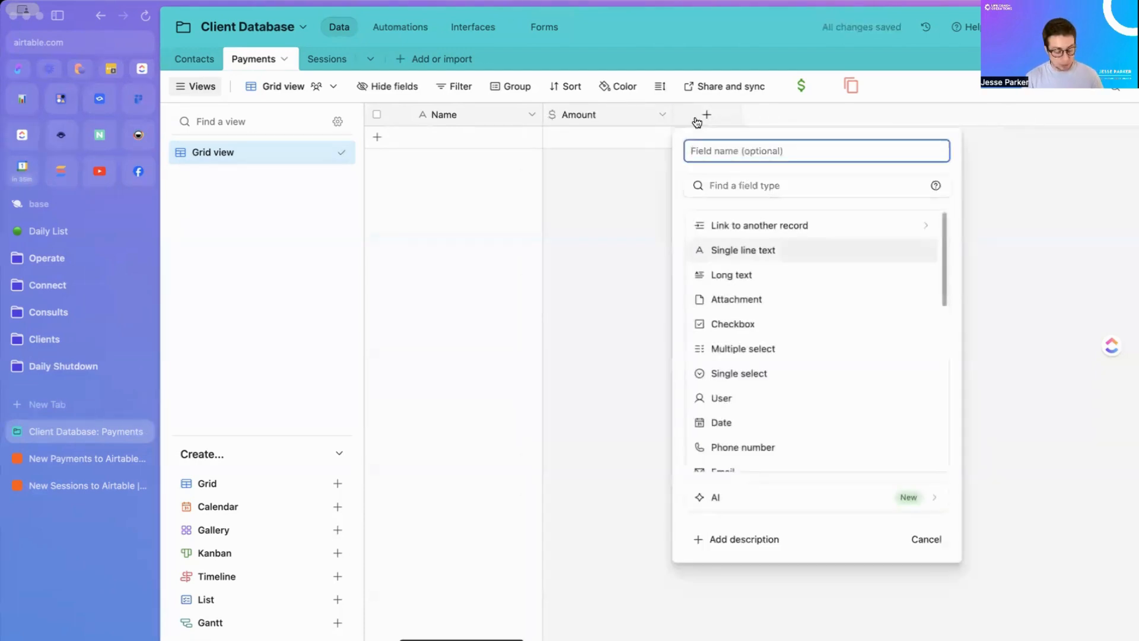
{"action": "type", "text": "Date"}
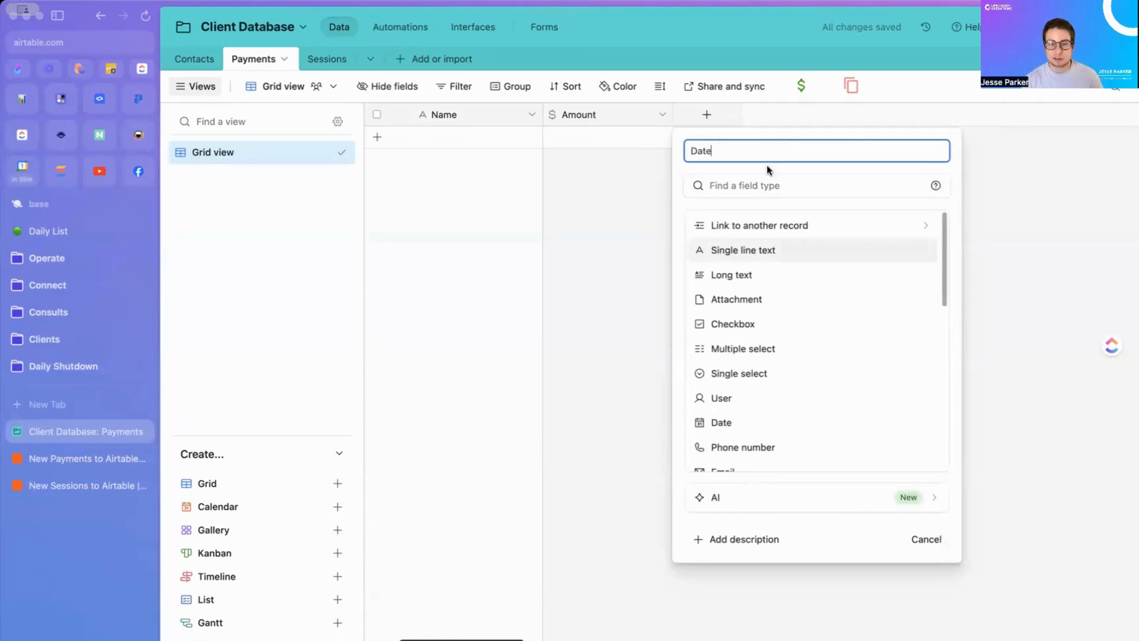
{"action": "left_click", "coordinate": [746, 422]}
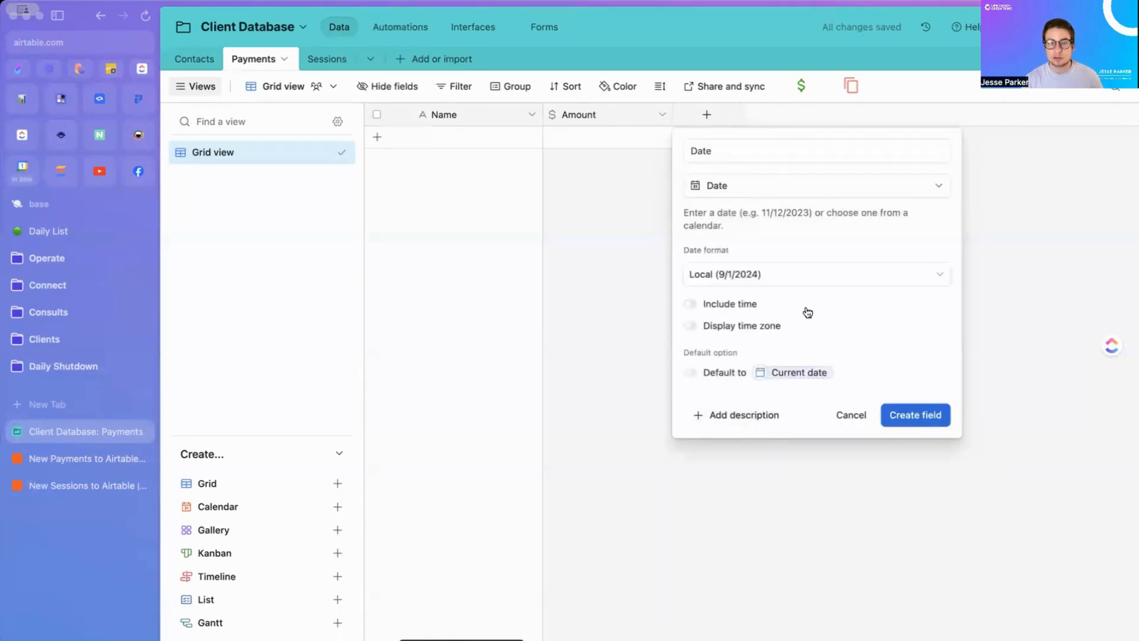
{"action": "left_click", "coordinate": [914, 414]}
Step: Add a Customer field linking to a single Contacts record, skipping lookup fields
{"action": "left_click", "coordinate": [834, 114]}
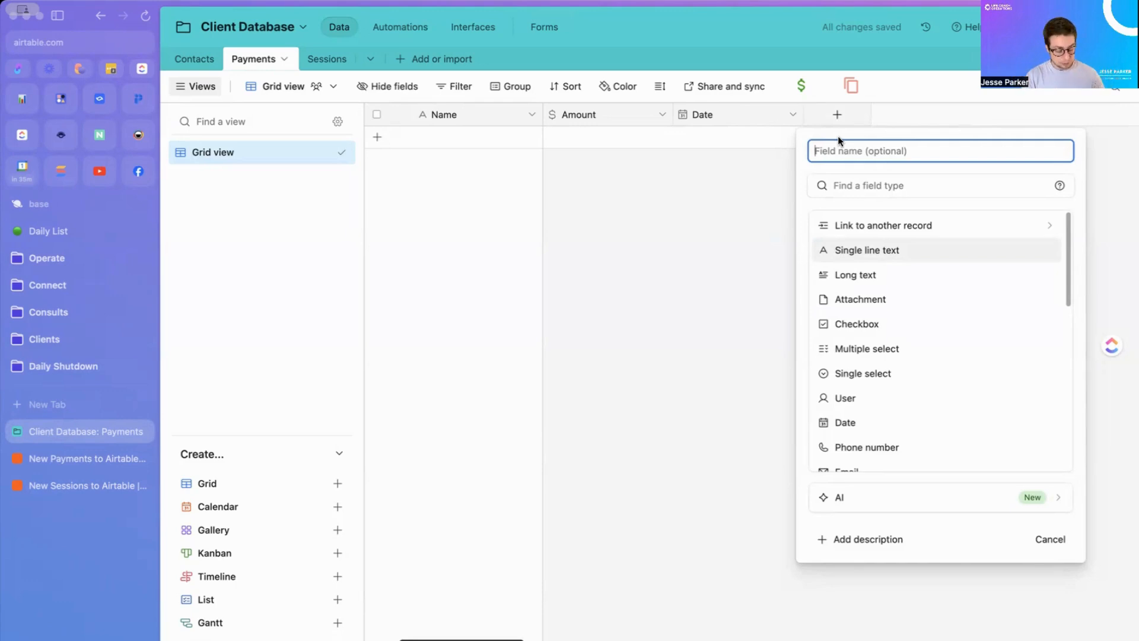
{"action": "type", "text": "Cli"}
{"action": "key", "text": "BackSpace"}
{"action": "type", "text": "us"}
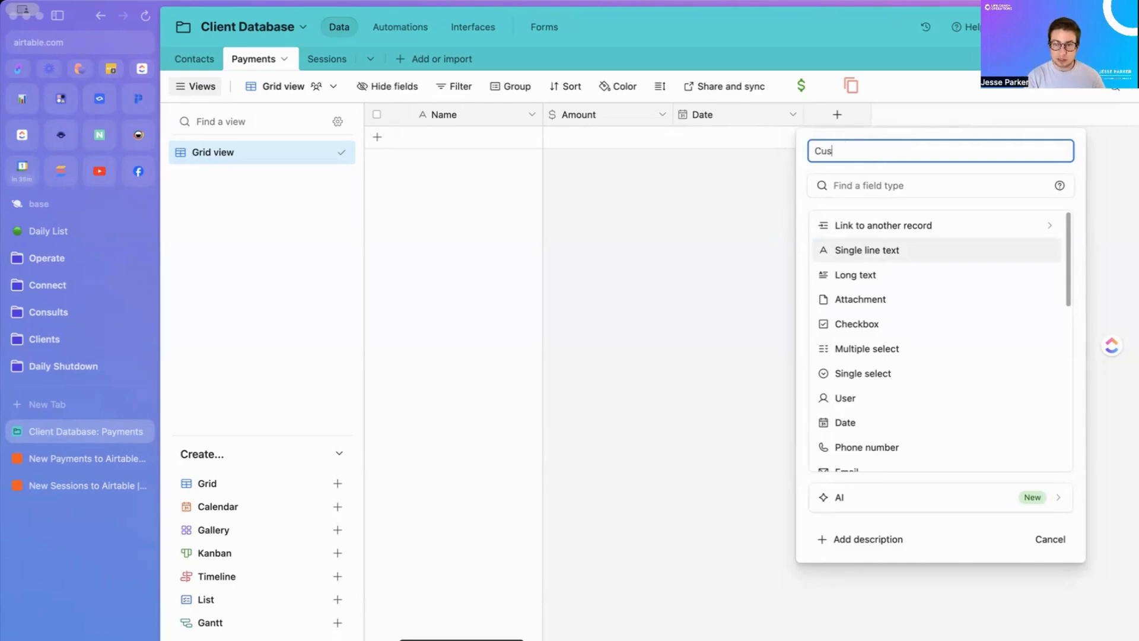
{"action": "type", "text": "tomer"}
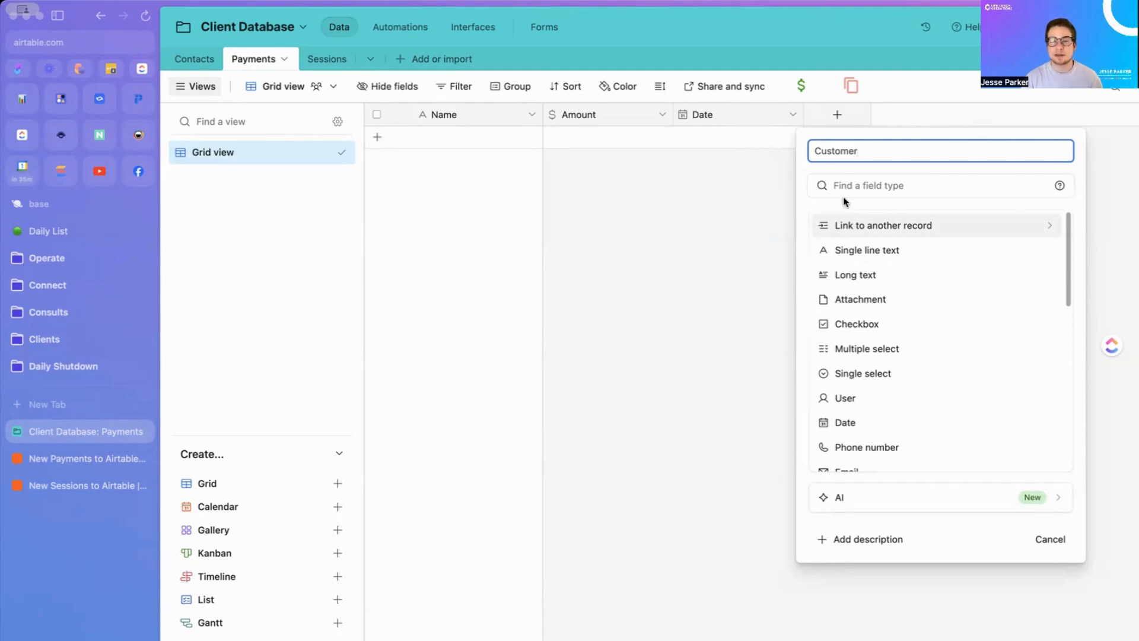
{"action": "left_click", "coordinate": [867, 230]}
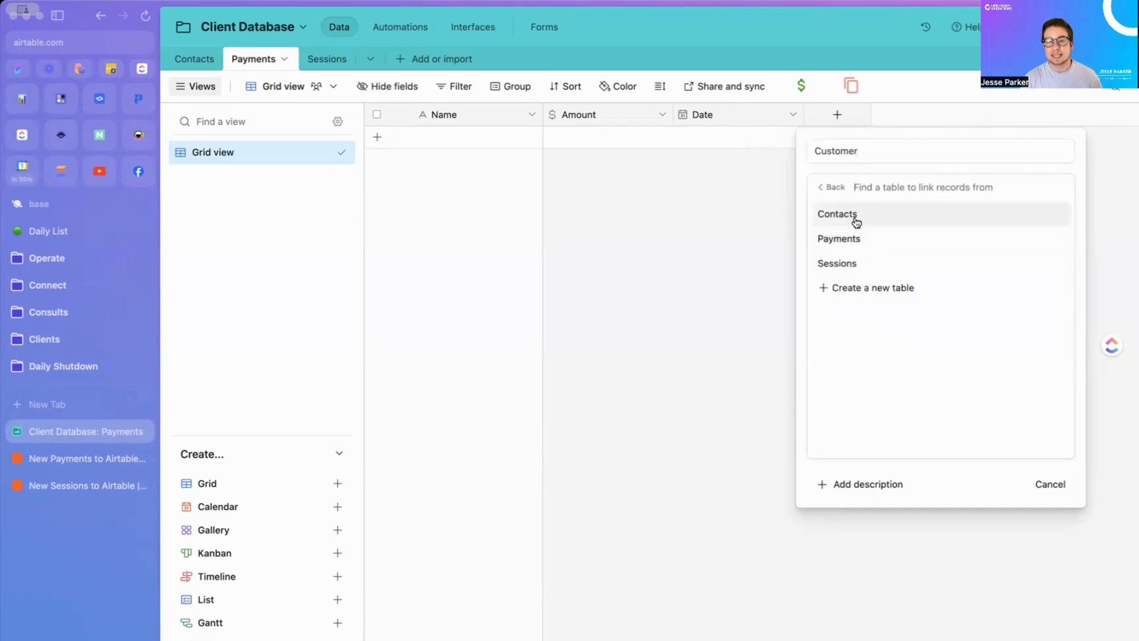
{"action": "left_click", "coordinate": [852, 219]}
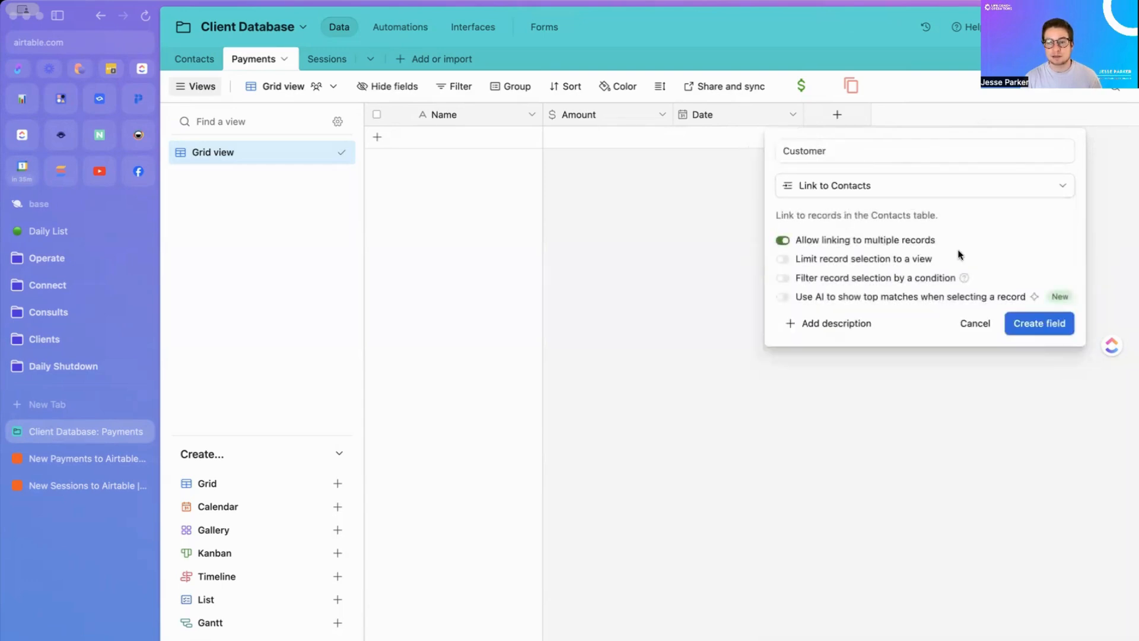
{"action": "left_click", "coordinate": [783, 241]}
{"action": "left_click", "coordinate": [1023, 323]}
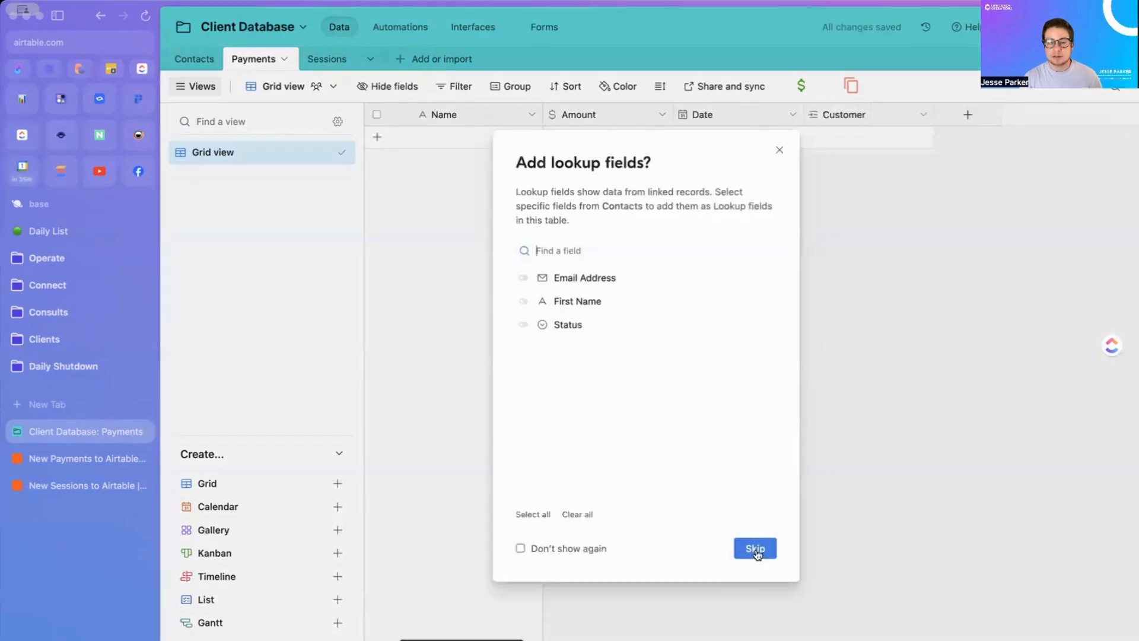
{"action": "left_click", "coordinate": [755, 548]}
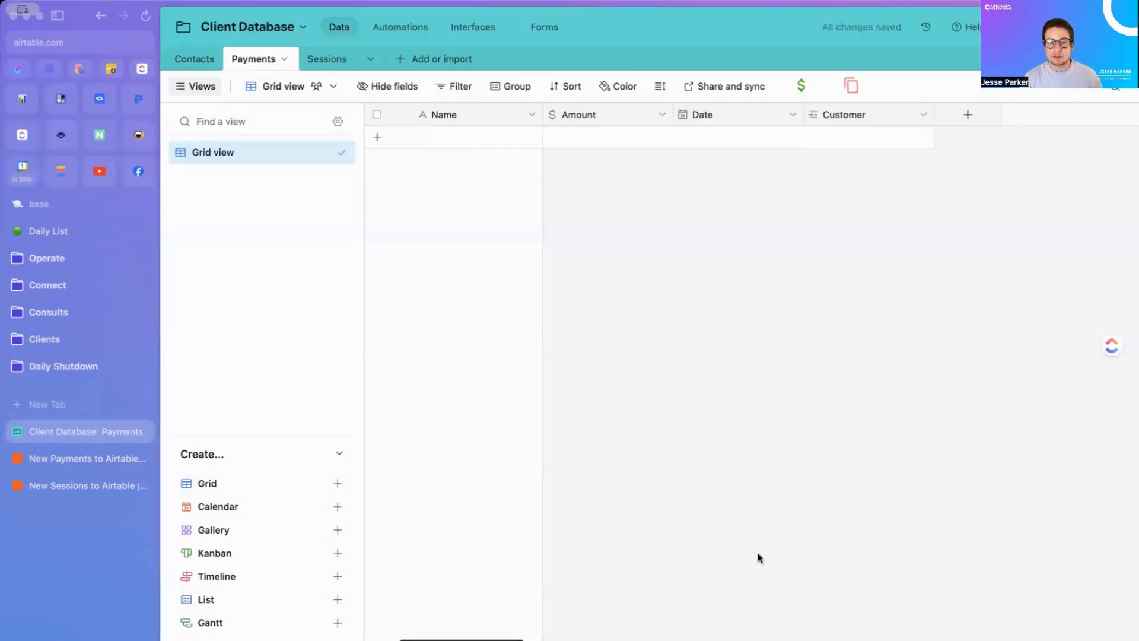
Step: Inspect the new Payments link field on the Contacts record, then return to Payments
{"action": "left_click", "coordinate": [195, 59]}
{"action": "left_click", "coordinate": [891, 137]}
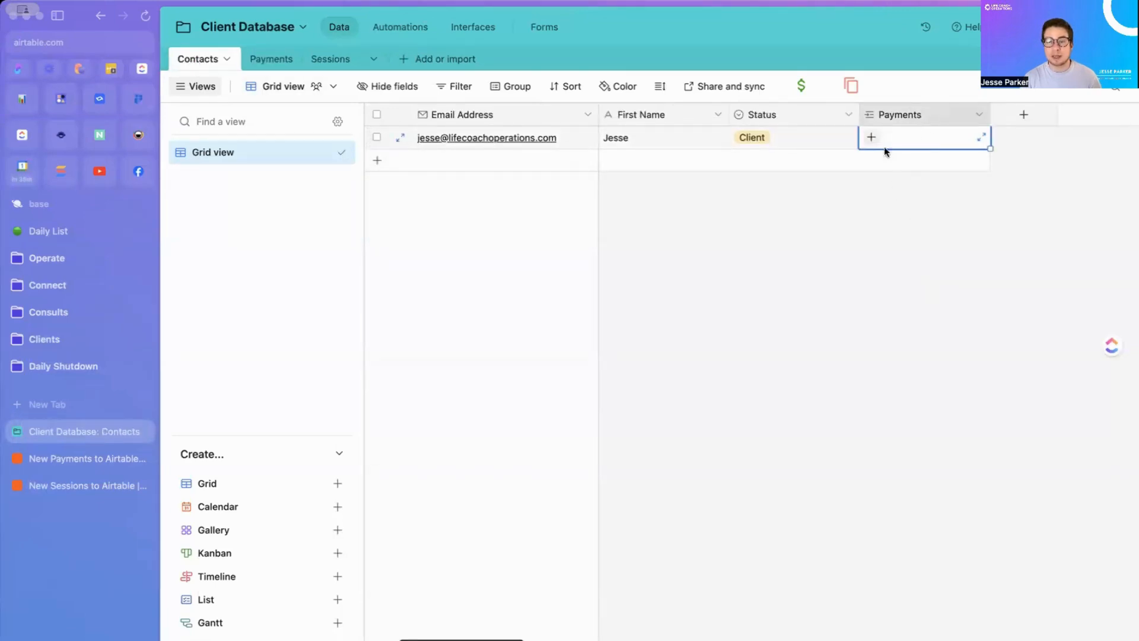
{"action": "left_click", "coordinate": [401, 138]}
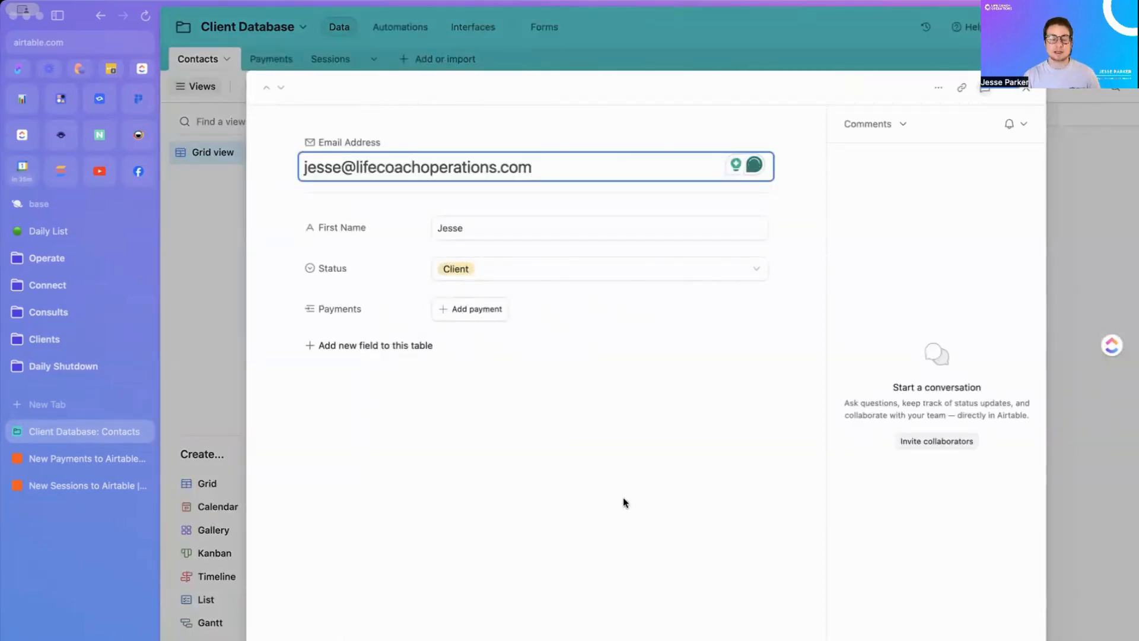
{"action": "left_click", "coordinate": [231, 224]}
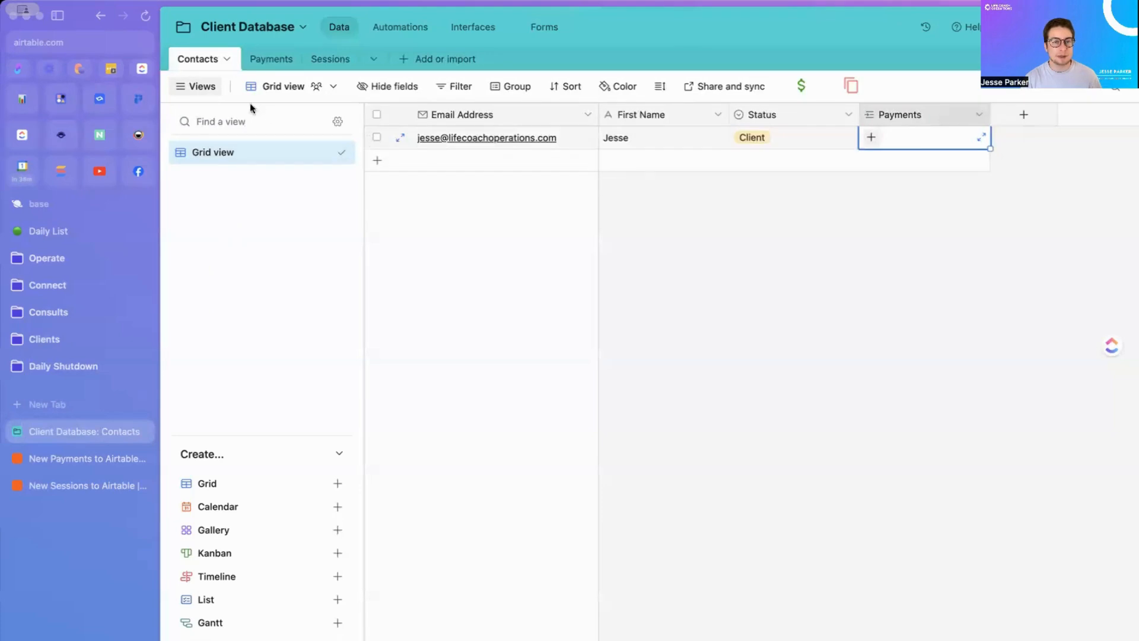
{"action": "left_click", "coordinate": [265, 61]}
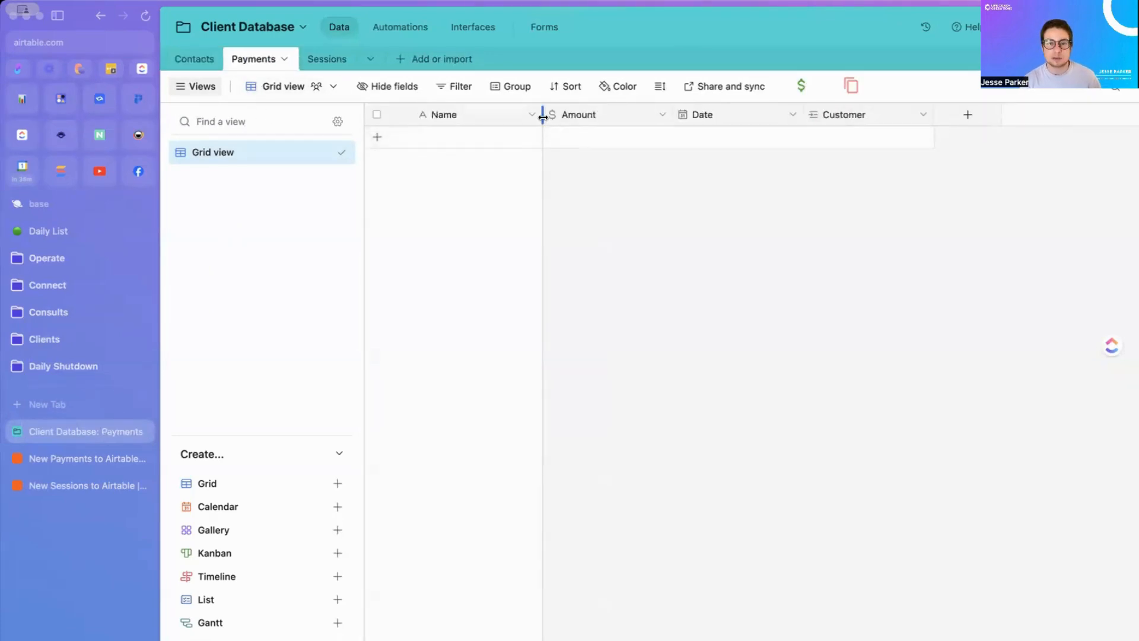
Step: Rename the Payments Name field to Transaction ID and widen its column
{"action": "left_click_drag", "start_coordinate": [542, 117], "coordinate": [508, 116]}
{"action": "left_click", "coordinate": [498, 114]}
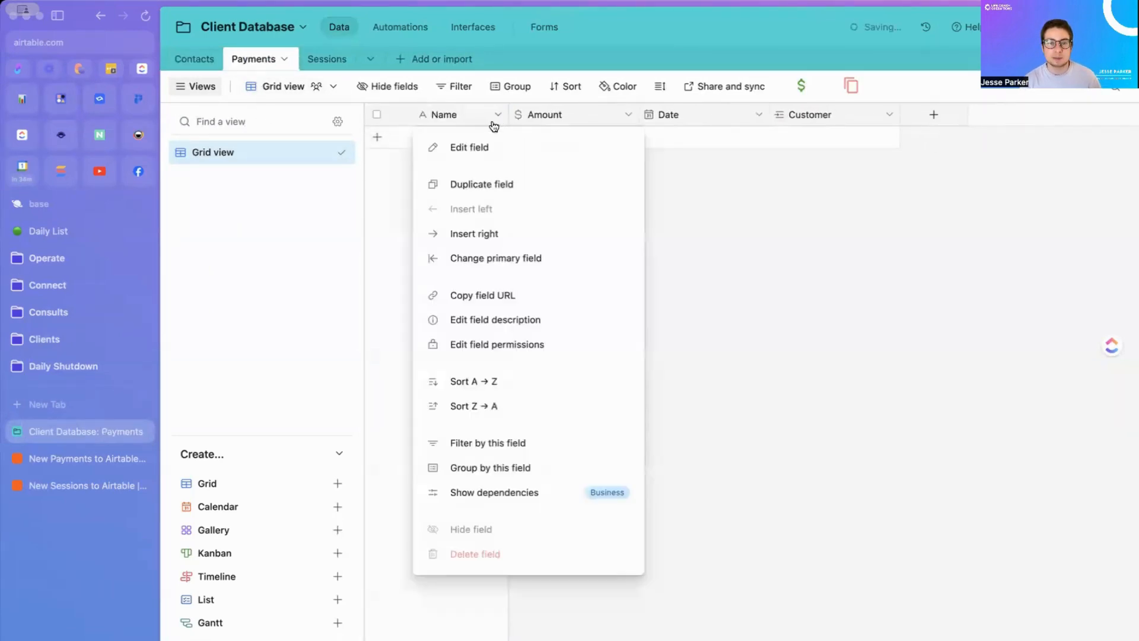
{"action": "left_click", "coordinate": [472, 149]}
{"action": "double_click", "coordinate": [463, 154]}
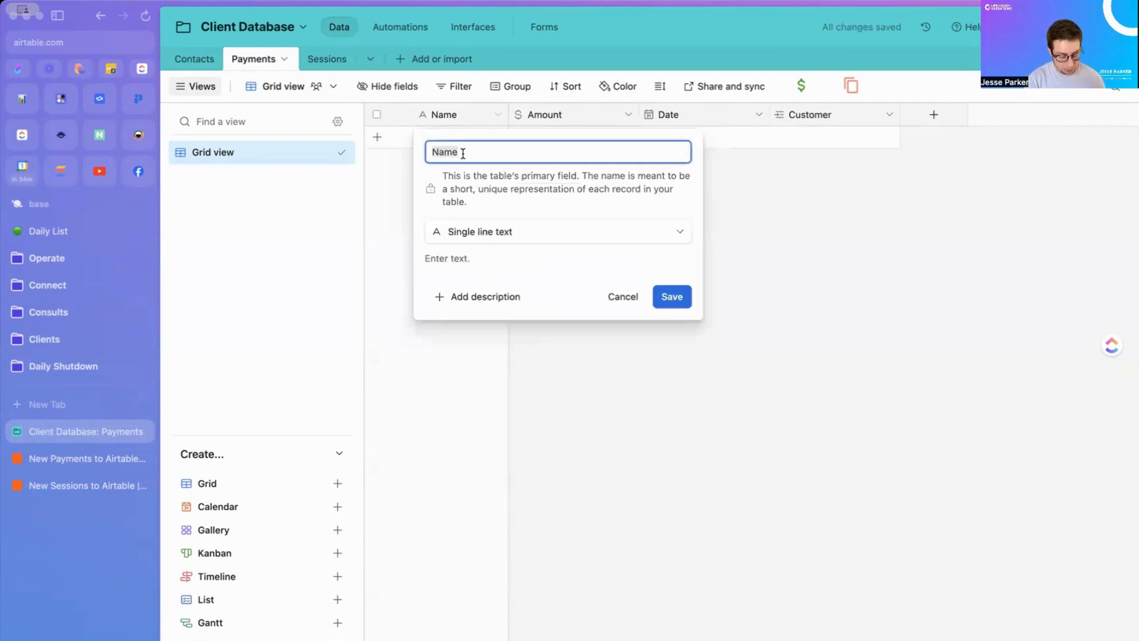
{"action": "type", "text": "Transaction ID"}
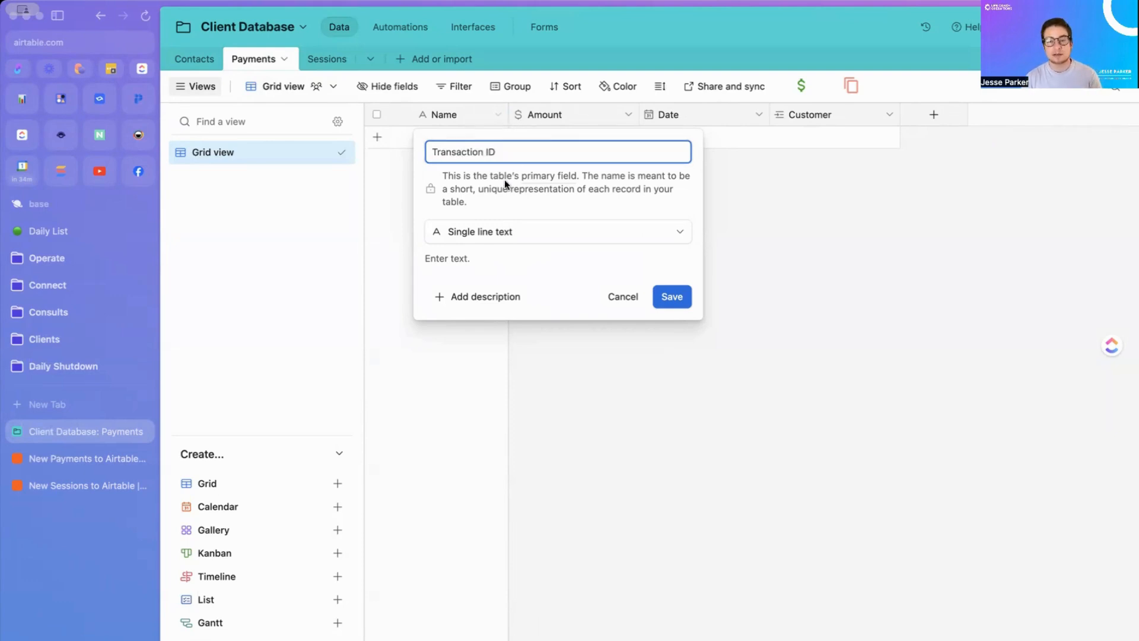
{"action": "left_click", "coordinate": [672, 296]}
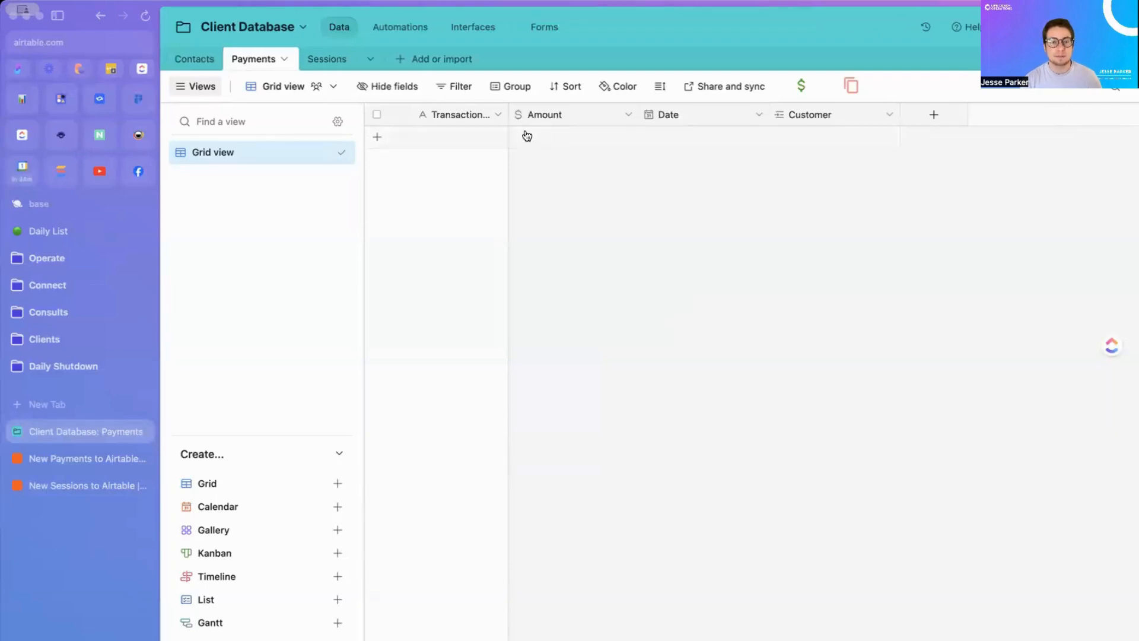
{"action": "mouse_move", "coordinate": [509, 114]}
{"action": "left_mouse_down"}
{"action": "mouse_move", "coordinate": [546, 118]}
{"action": "mouse_move", "coordinate": [530, 119]}
{"action": "left_mouse_up"}
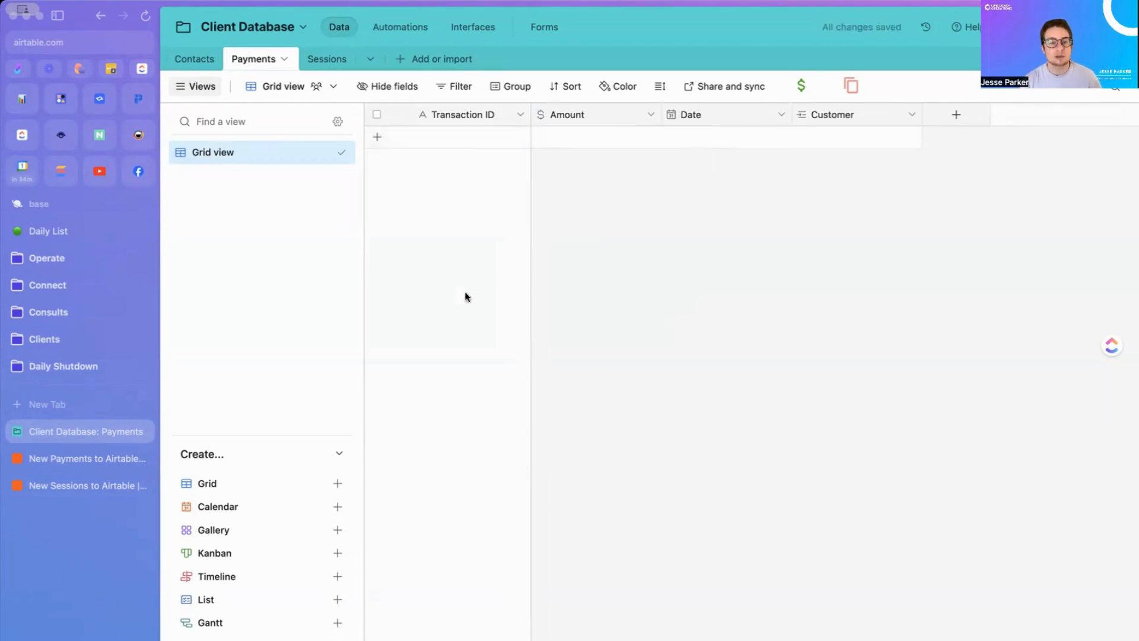
{"action": "left_click", "coordinate": [99, 459]}
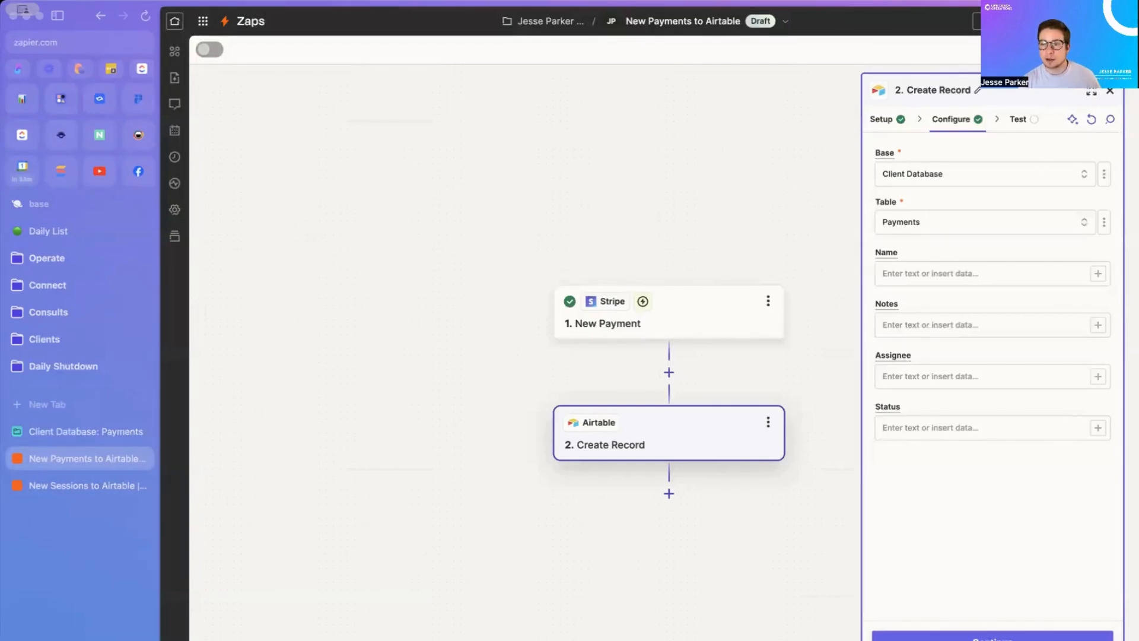
Step: Map Stripe's ID, Amount, Created Formatted and Customer Email into Transaction ID, Amount, Date, Customer
{"action": "left_click", "coordinate": [1092, 119]}
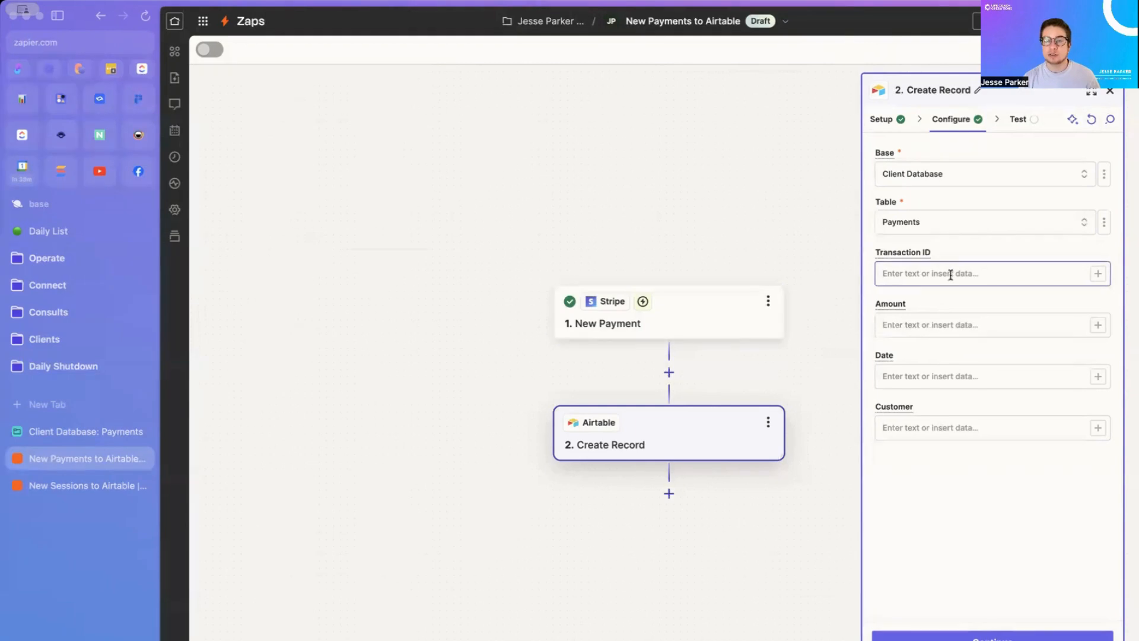
{"action": "left_click", "coordinate": [1097, 273]}
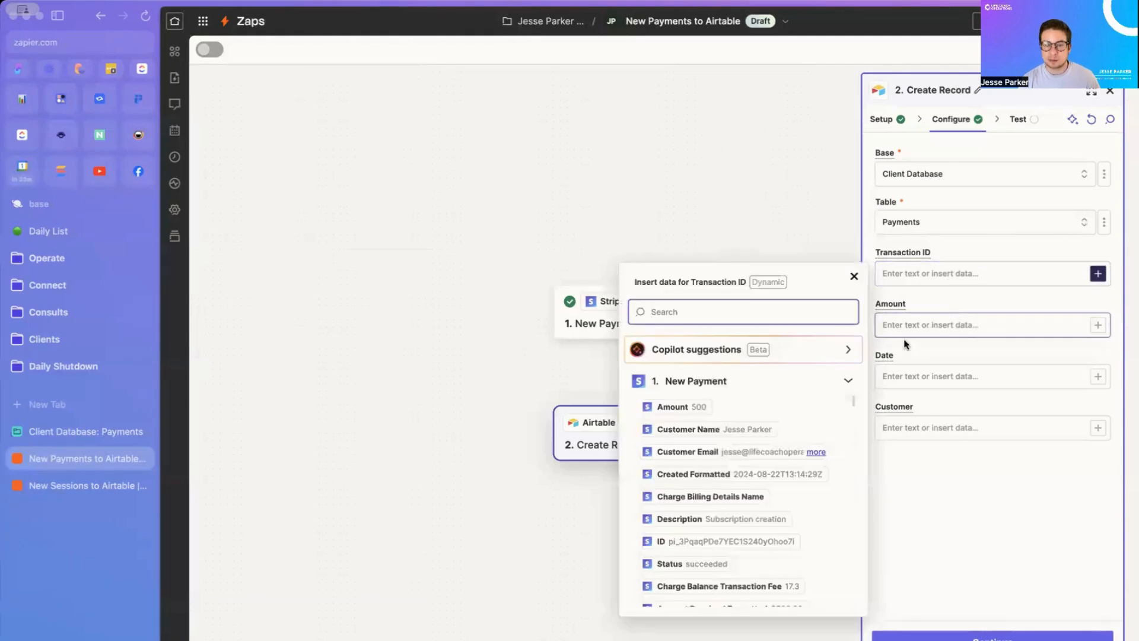
{"action": "scroll", "coordinate": [784, 476], "scroll_direction": "down", "scroll_amount": 1}
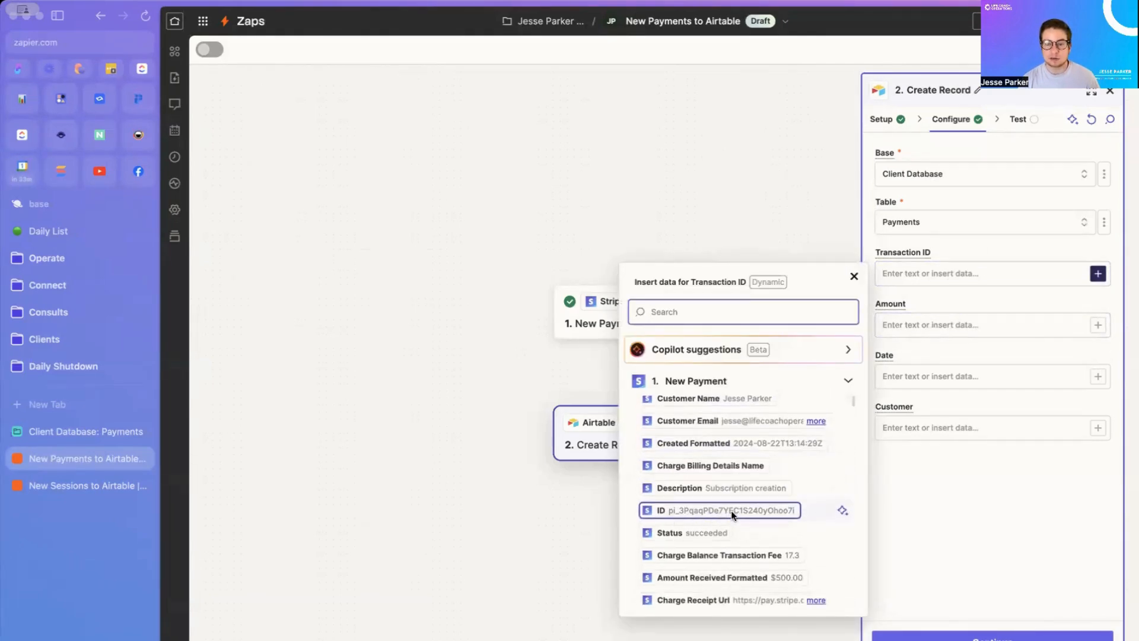
{"action": "left_click", "coordinate": [764, 511]}
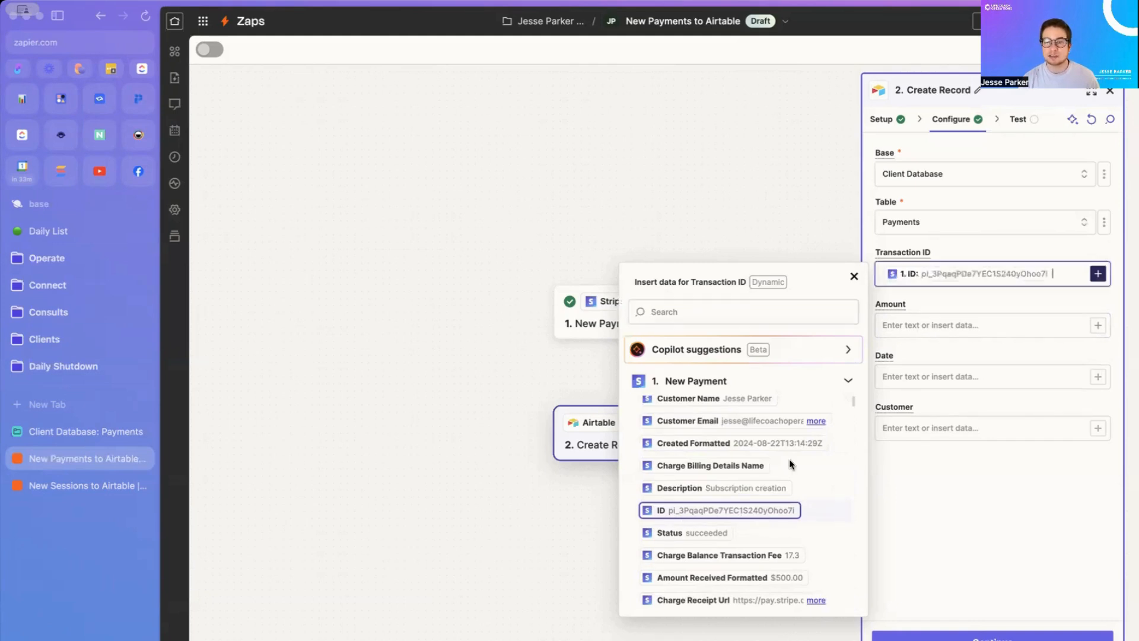
{"action": "left_click", "coordinate": [1038, 328]}
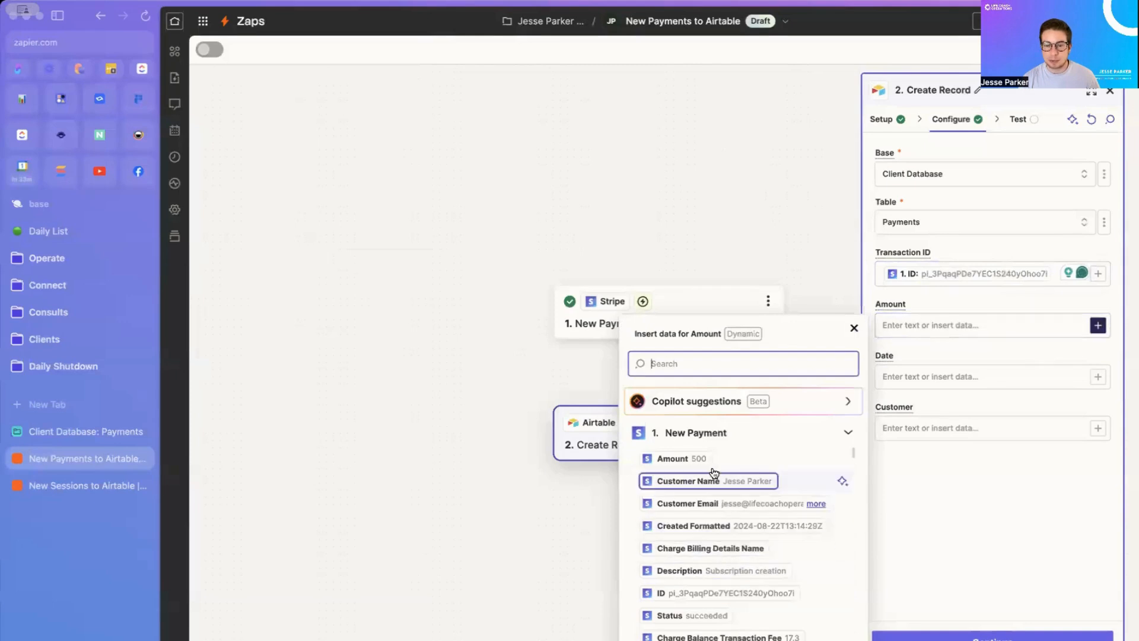
{"action": "left_click", "coordinate": [692, 458]}
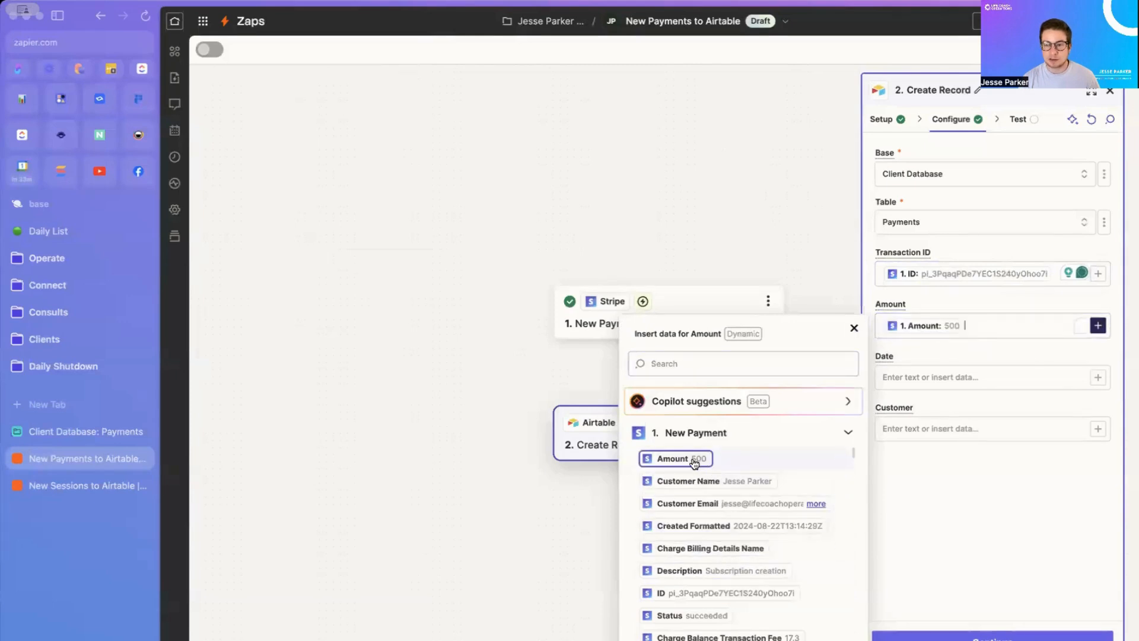
{"action": "left_click", "coordinate": [1093, 381]}
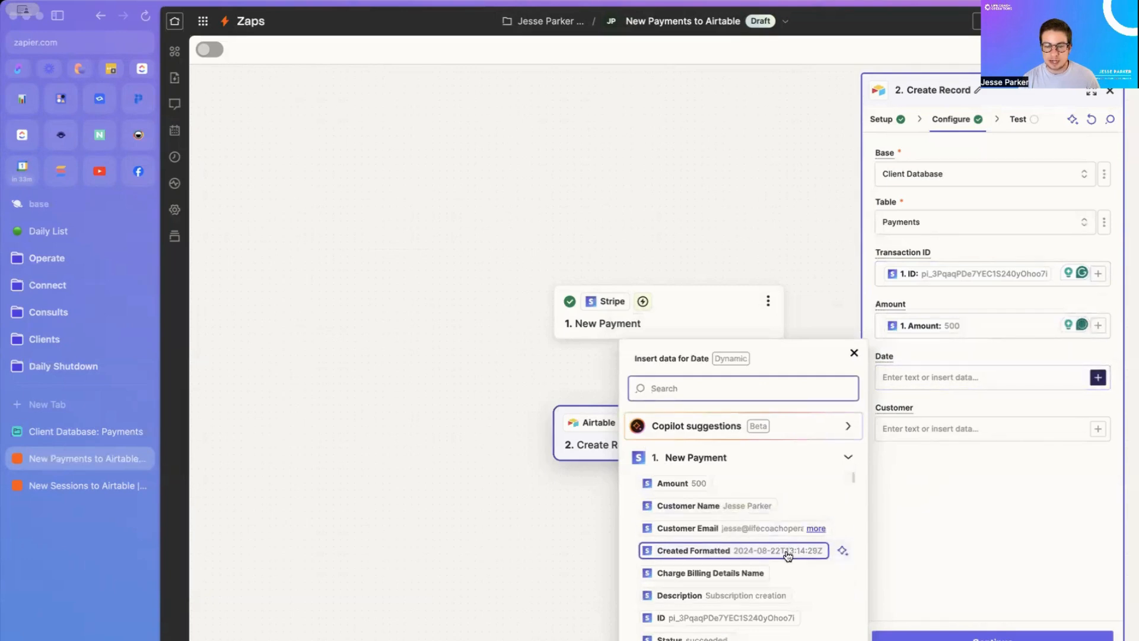
{"action": "scroll", "coordinate": [788, 556], "scroll_direction": "down", "scroll_amount": 1}
{"action": "left_click", "coordinate": [755, 523]}
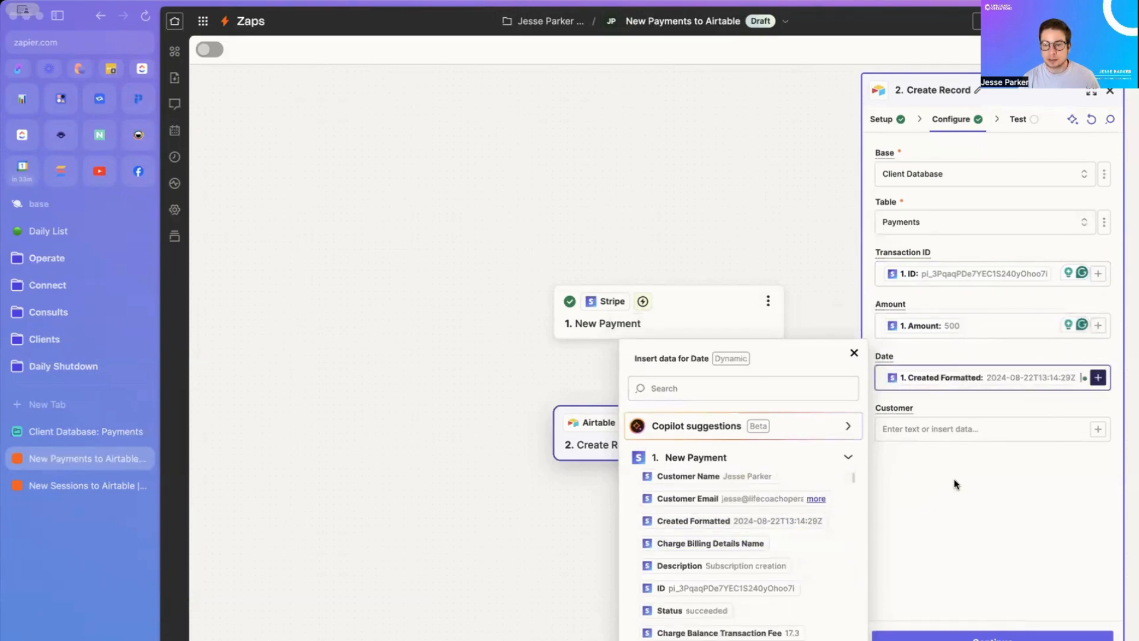
{"action": "left_click", "coordinate": [1098, 429]}
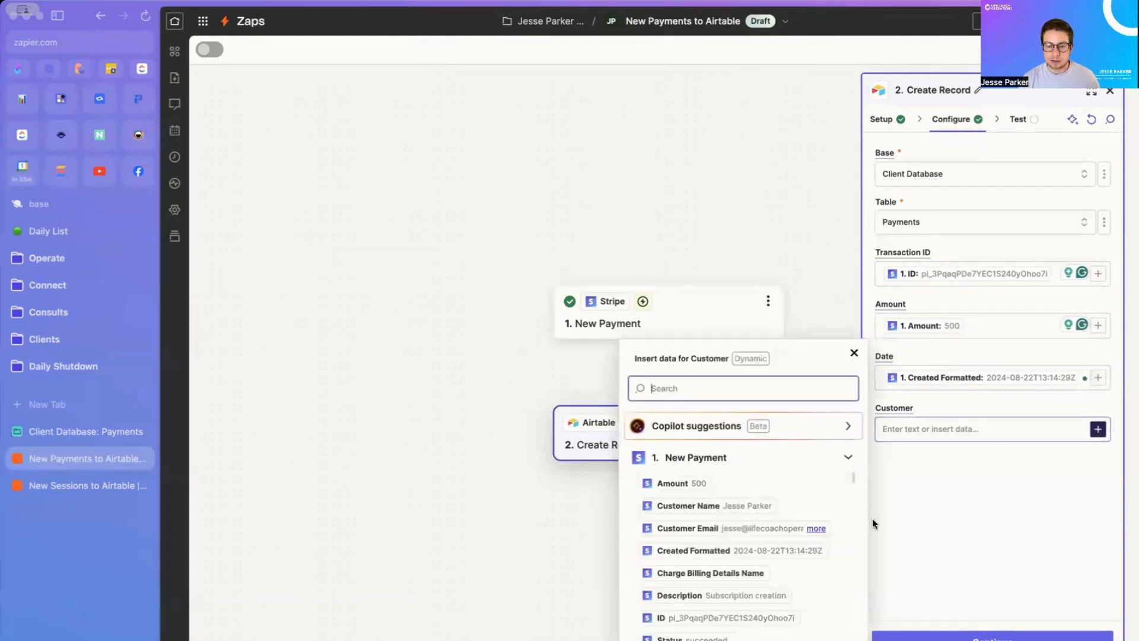
{"action": "left_click", "coordinate": [759, 529]}
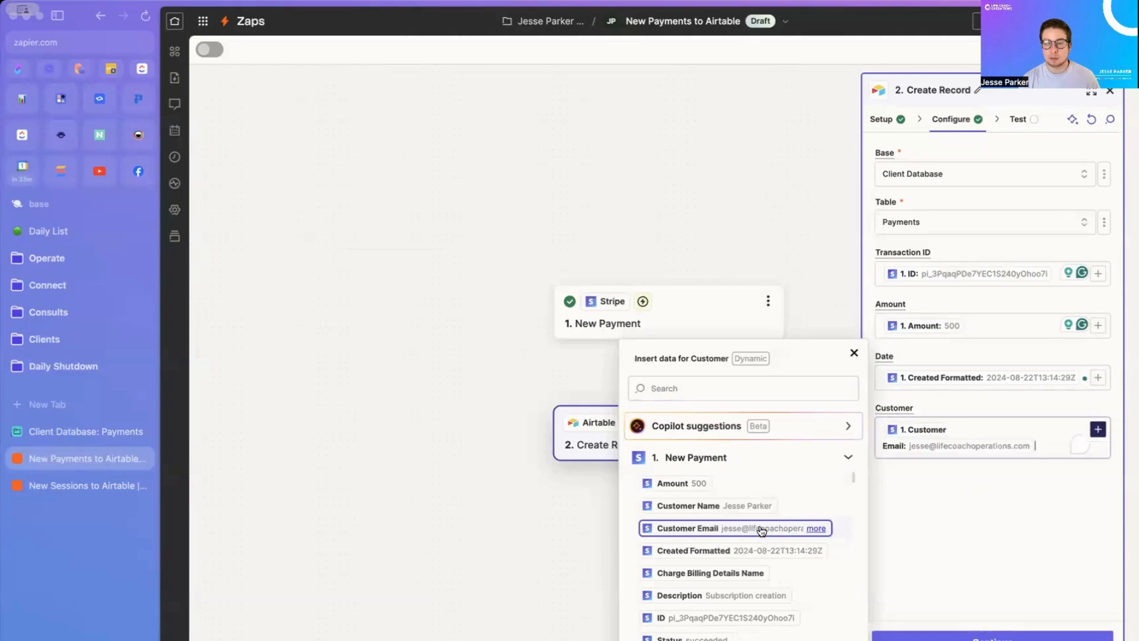
{"action": "left_click", "coordinate": [921, 486]}
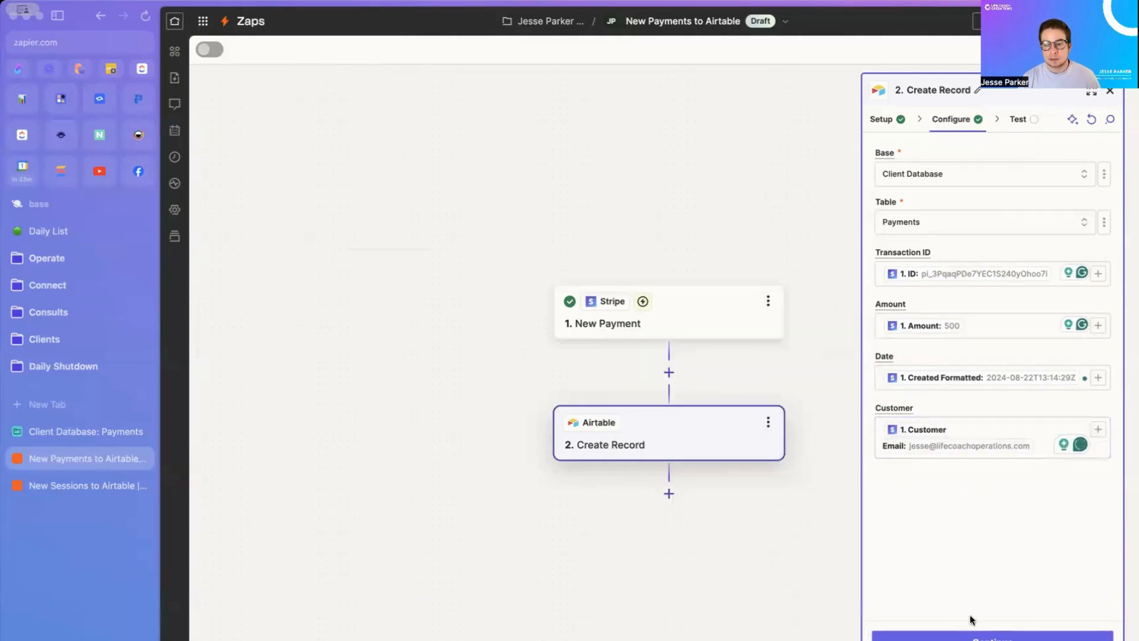
Step: Test the Airtable Create Record step to send a test payment record
{"action": "left_click", "coordinate": [992, 636]}
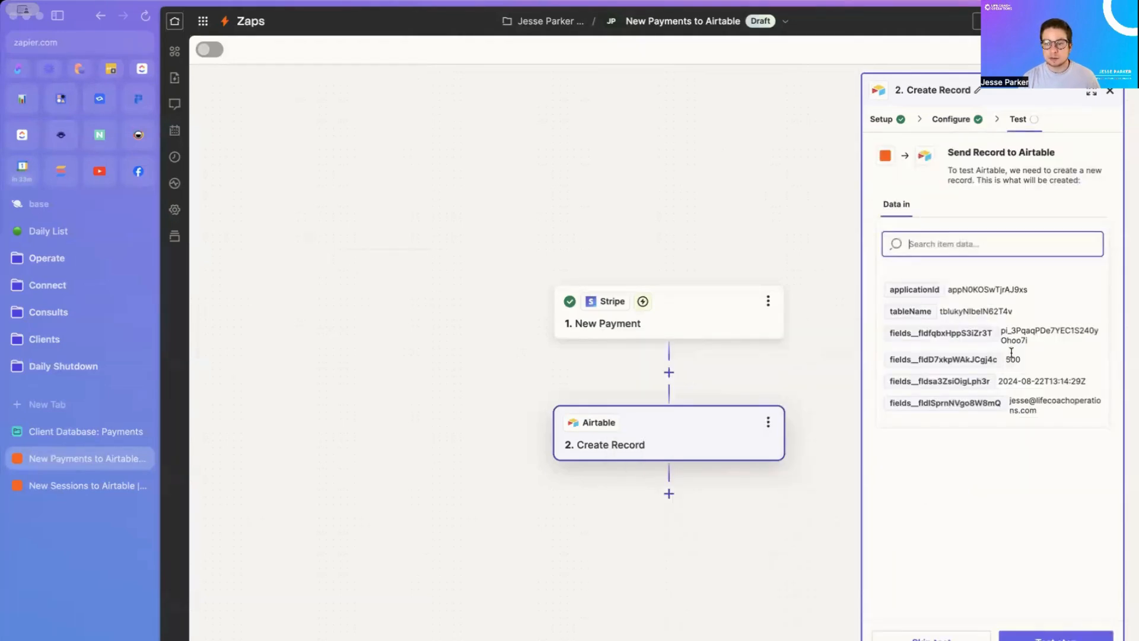
{"action": "left_click", "coordinate": [1032, 633]}
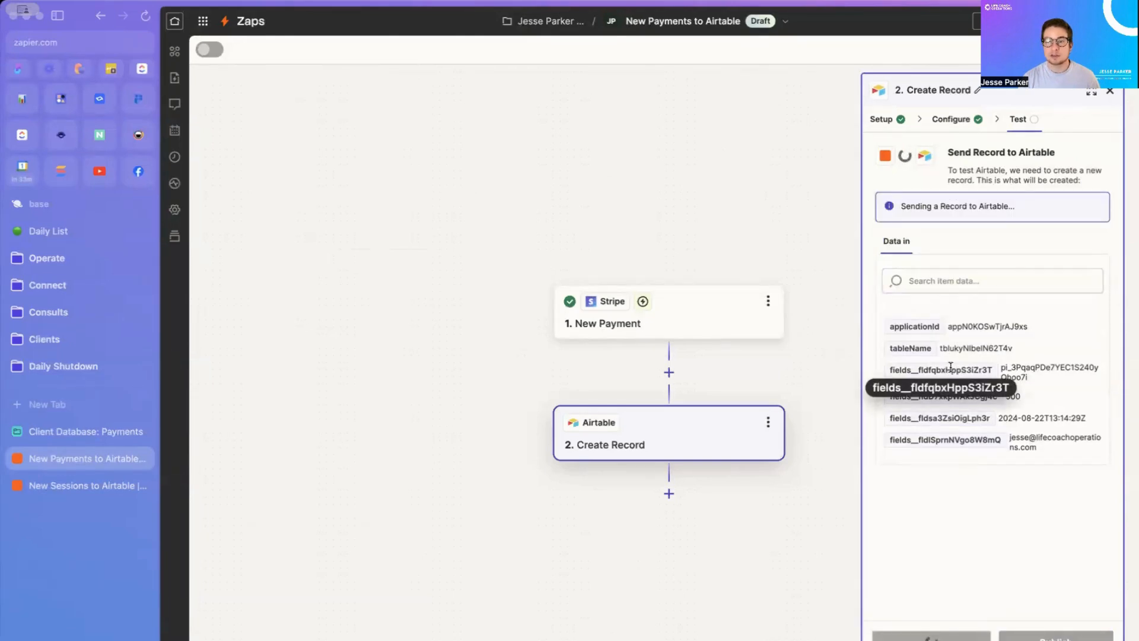
{"action": "left_click_drag", "start_coordinate": [947, 153], "coordinate": [1045, 148]}
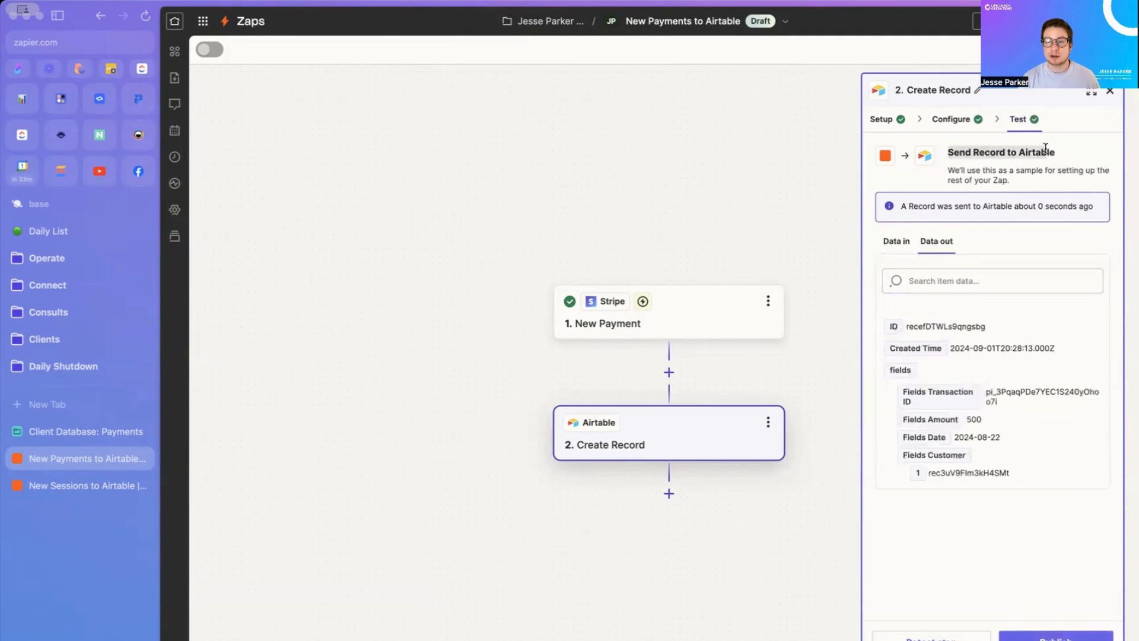
Step: Check the contact's linked $500.00 test payment dated 8/22/2024 in the Contacts table
{"action": "left_click", "coordinate": [89, 431]}
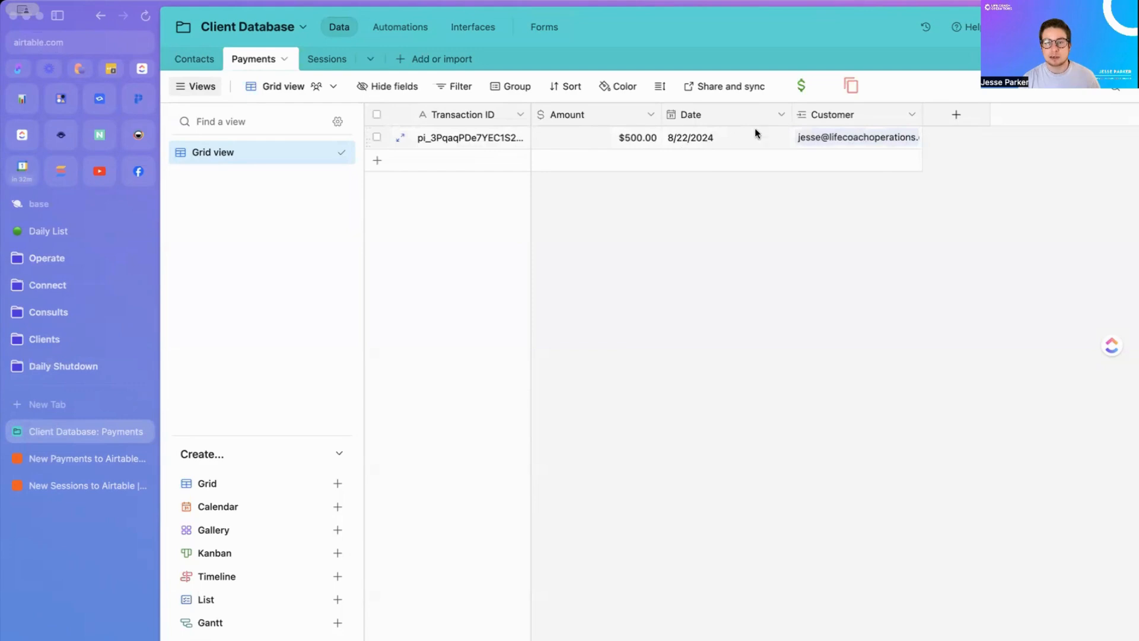
{"action": "left_click", "coordinate": [195, 60]}
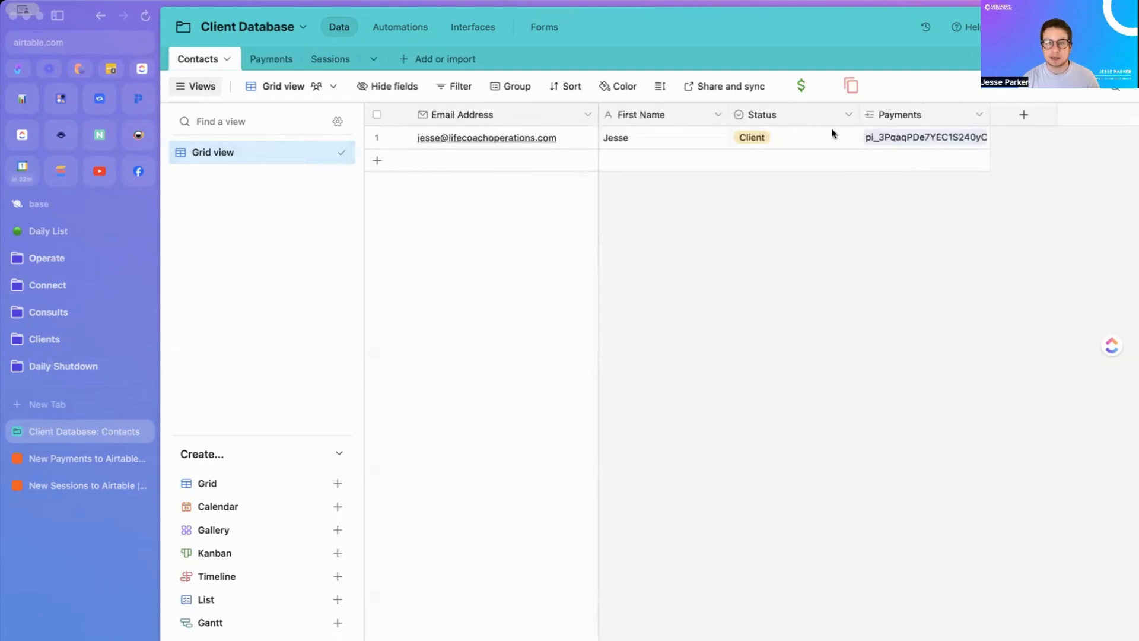
{"action": "left_click", "coordinate": [789, 144]}
{"action": "left_click", "coordinate": [881, 138]}
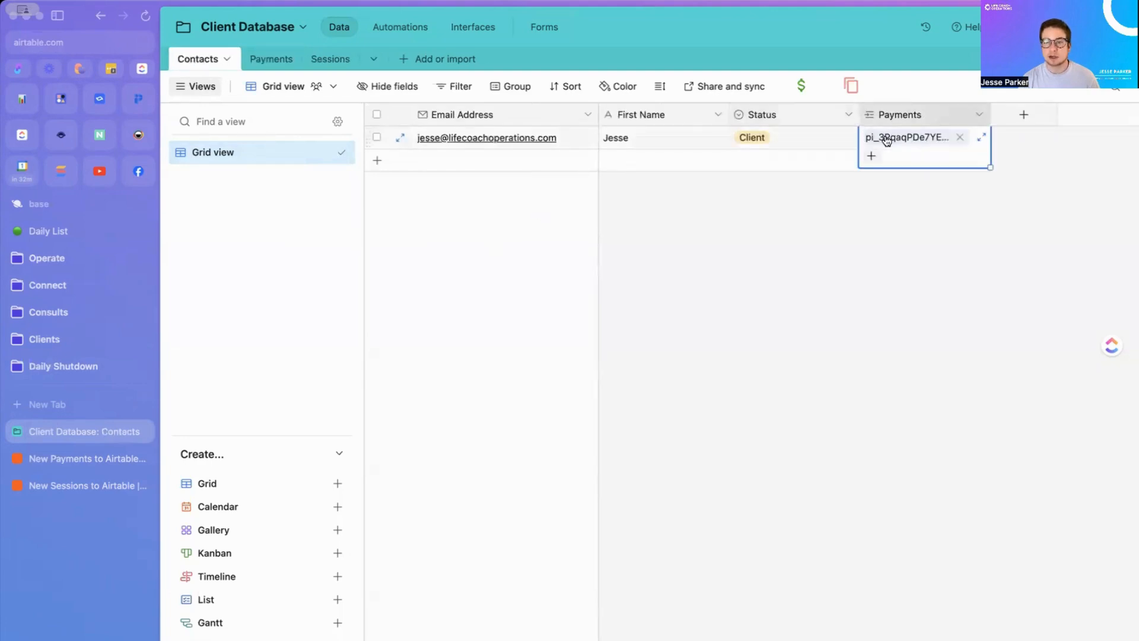
{"action": "left_click", "coordinate": [883, 137]}
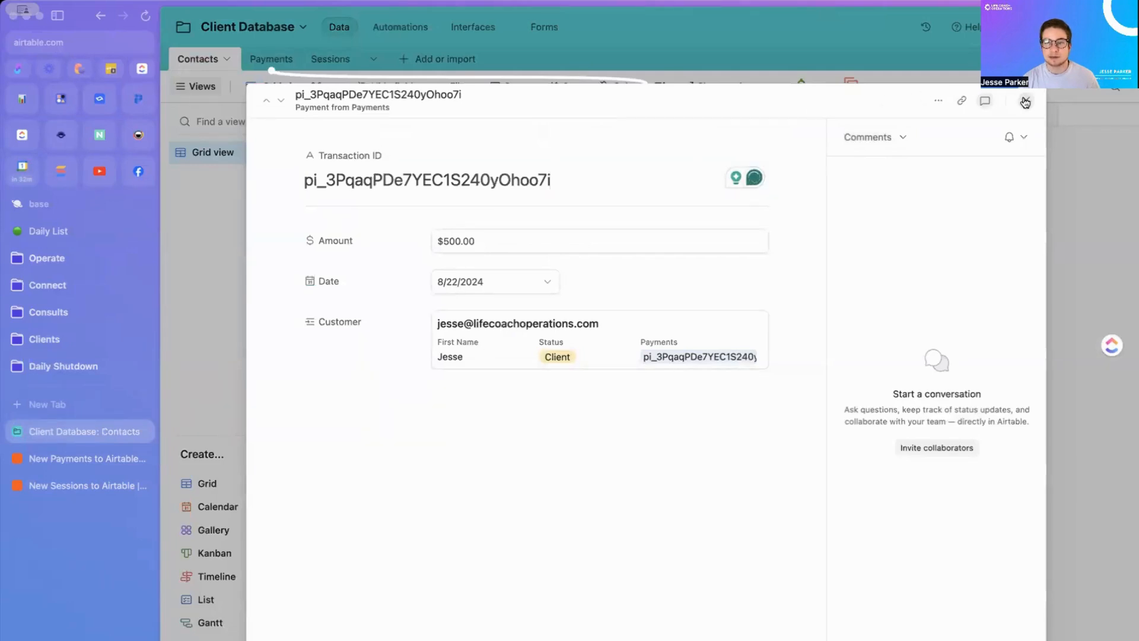
{"action": "left_click", "coordinate": [1026, 100]}
{"action": "left_click", "coordinate": [400, 137]}
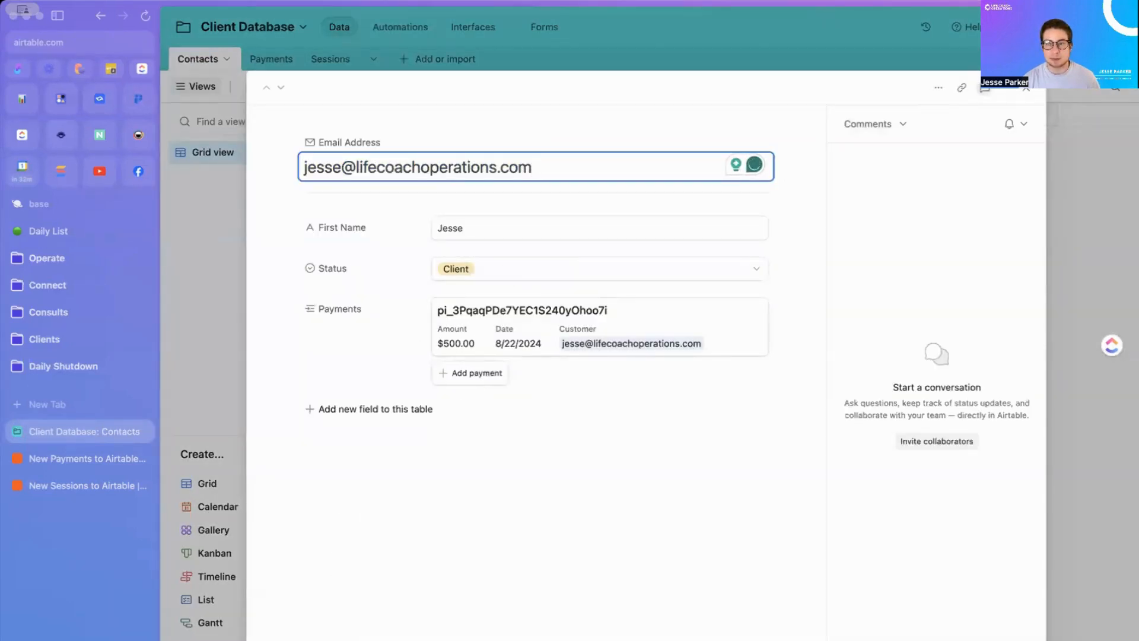
{"action": "left_click", "coordinate": [1026, 89]}
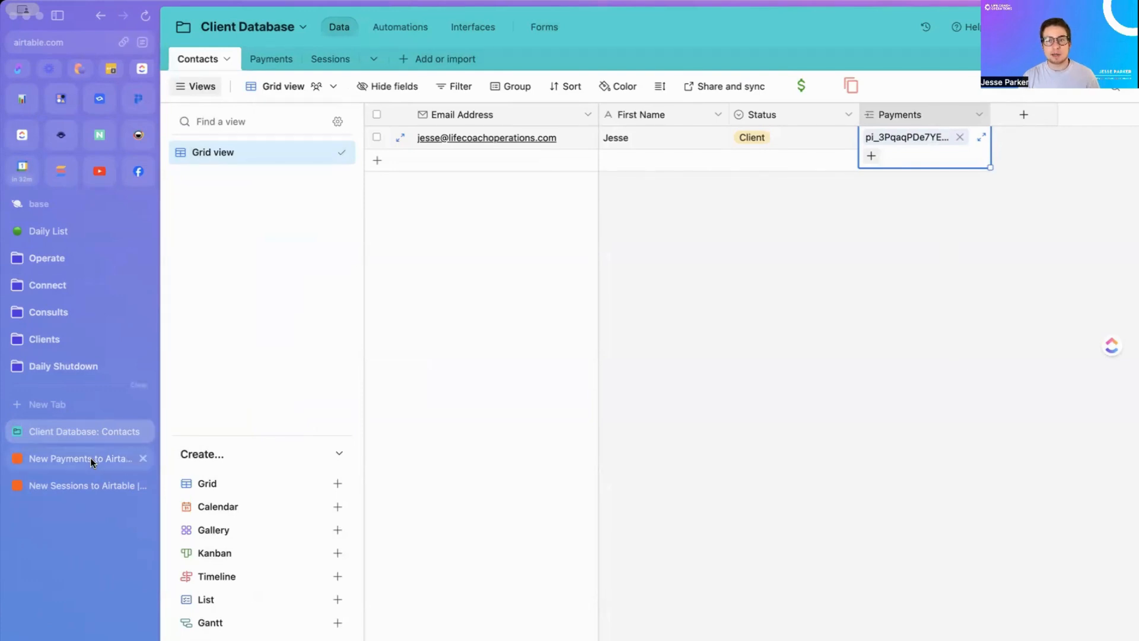
Step: Add a Sessions Purchased Number field with 0 decimal places to the Payments table
{"action": "left_click", "coordinate": [261, 58]}
{"action": "left_click", "coordinate": [979, 119]}
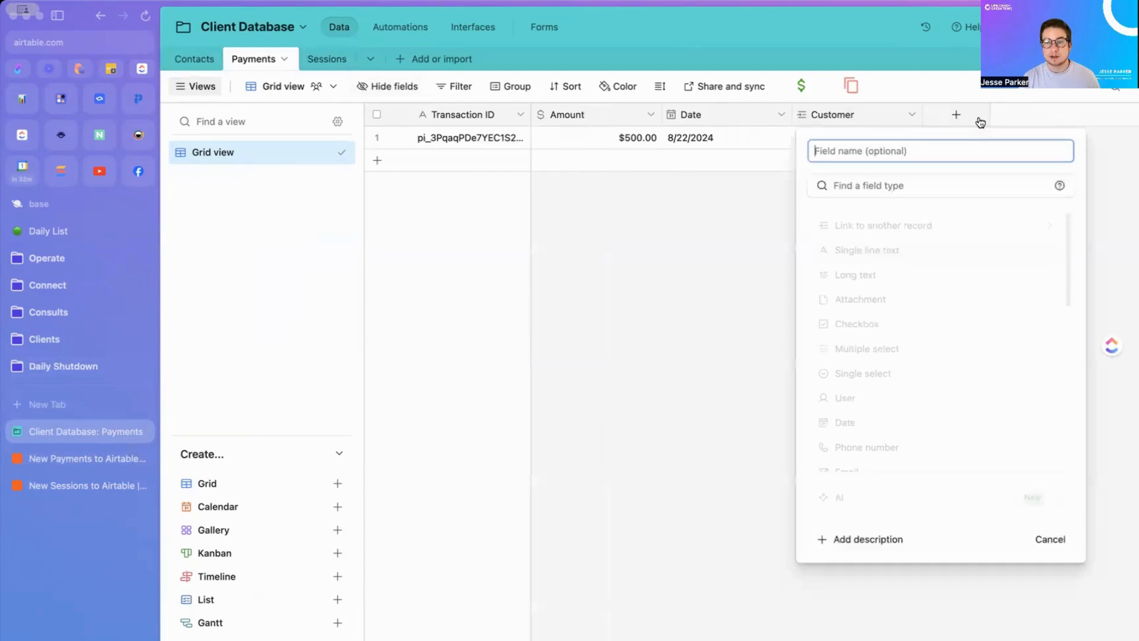
{"action": "type", "text": "Sessio"}
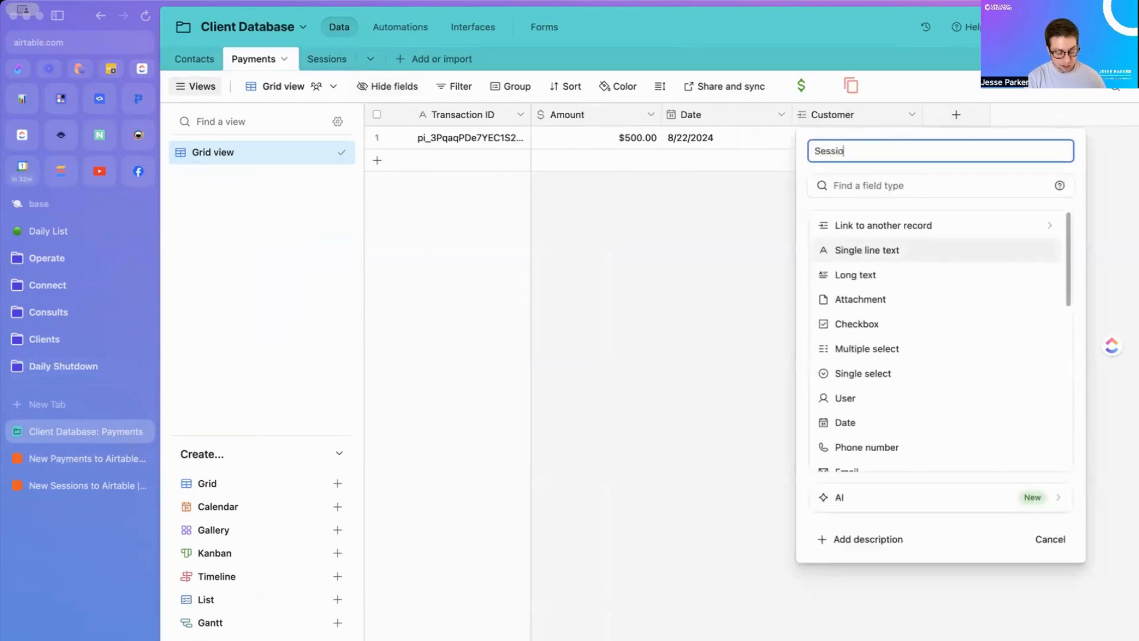
{"action": "type", "text": "ns Purchased"}
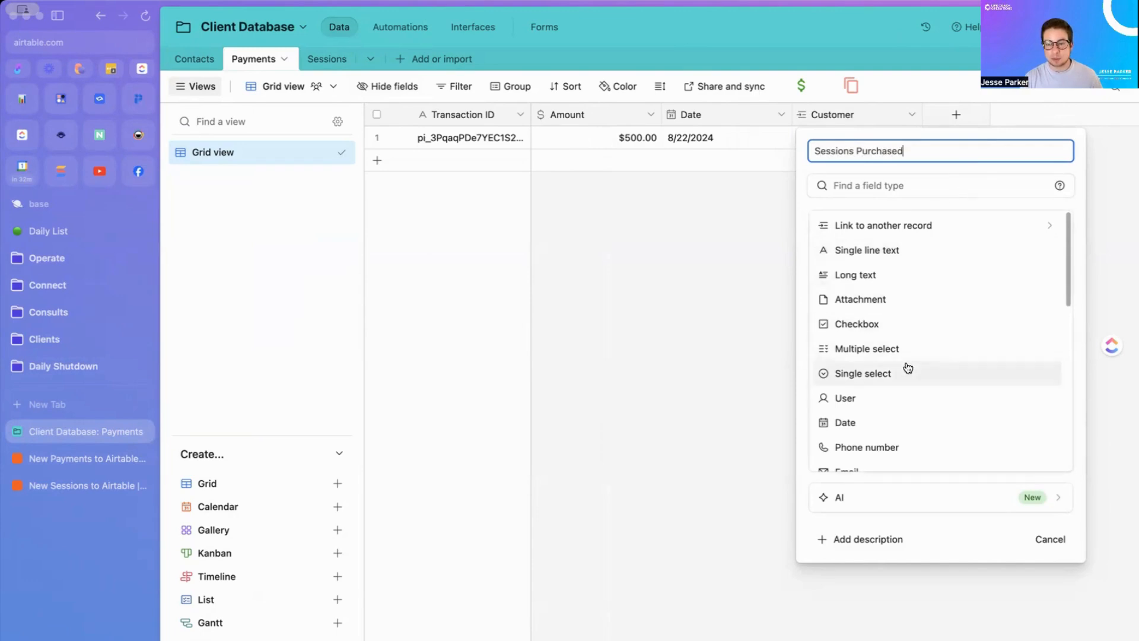
{"action": "scroll", "coordinate": [883, 335], "scroll_direction": "down", "scroll_amount": 2}
{"action": "scroll", "coordinate": [883, 332], "scroll_direction": "down", "scroll_amount": 4}
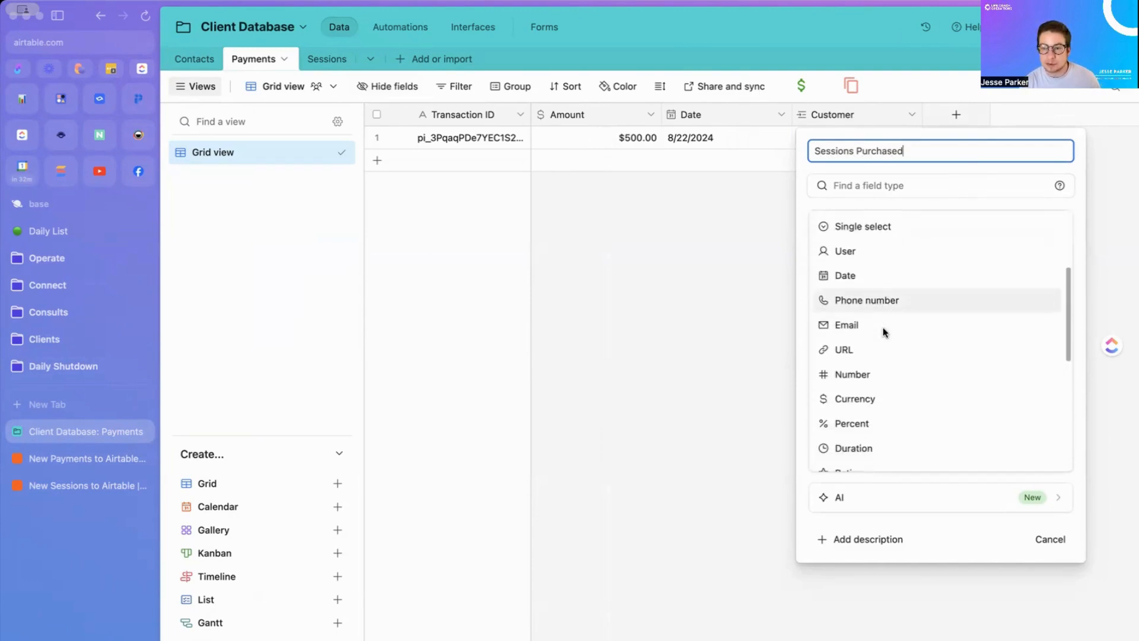
{"action": "left_click", "coordinate": [877, 374]}
{"action": "left_click", "coordinate": [887, 347]}
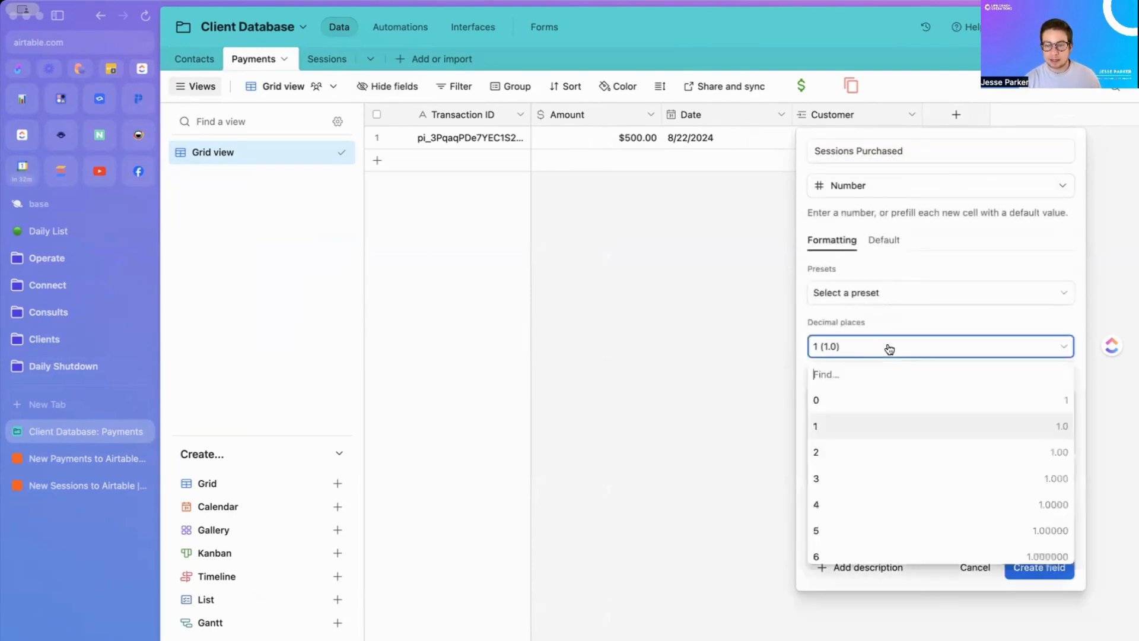
{"action": "left_click", "coordinate": [870, 399]}
{"action": "left_click", "coordinate": [1039, 567]}
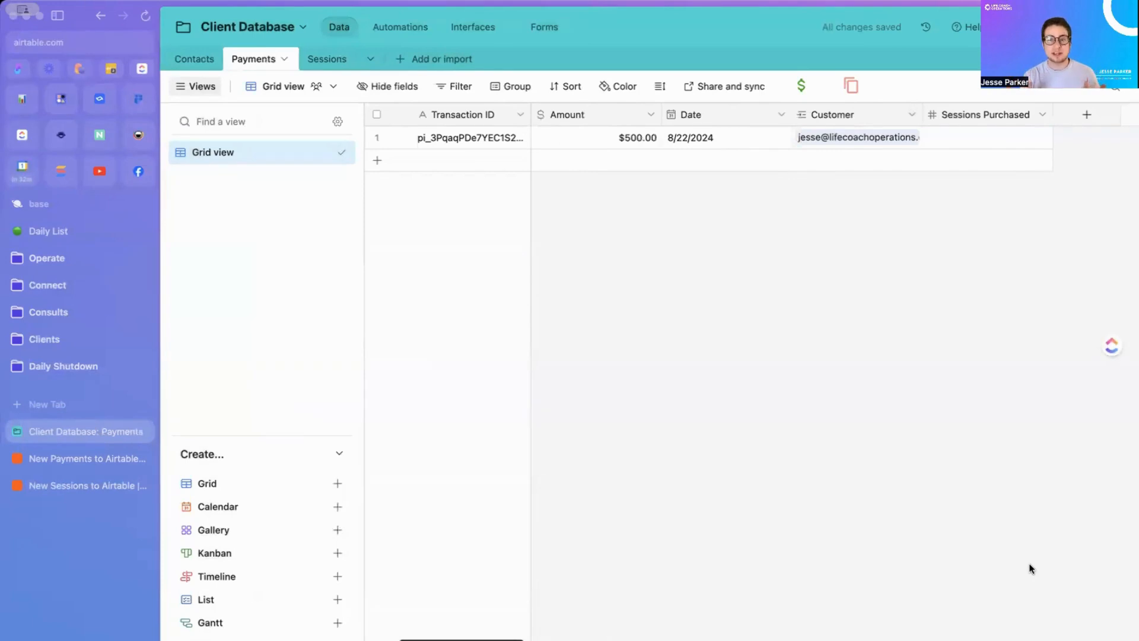
{"action": "left_click", "coordinate": [70, 462]}
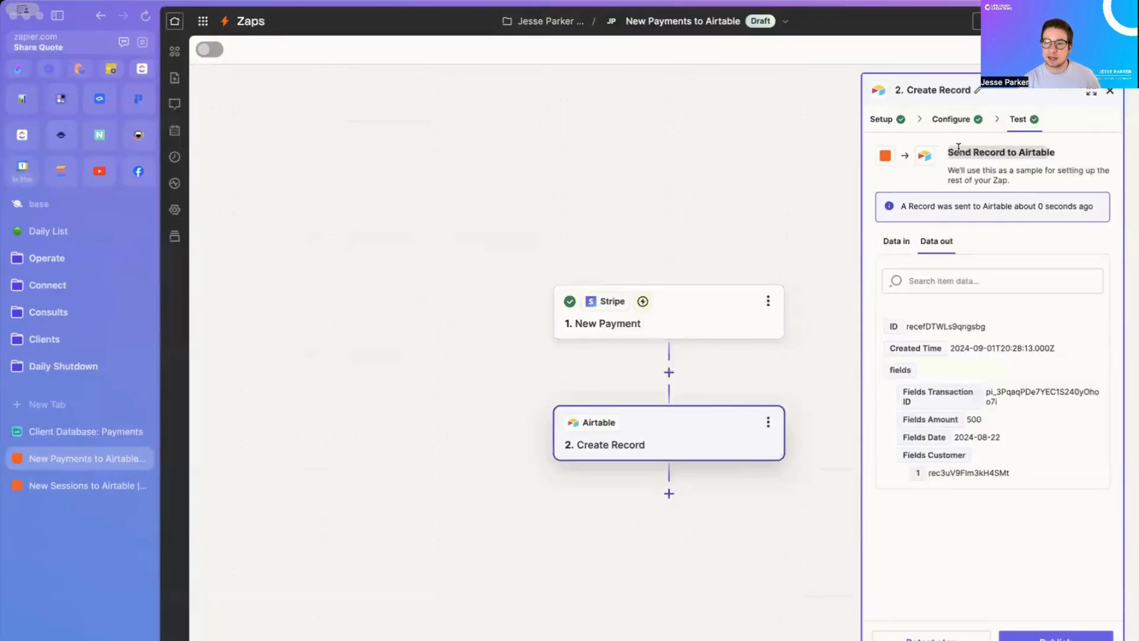
Step: Refresh the Airtable fields, set Sessions Purchased to 12, and retest the step
{"action": "left_click", "coordinate": [949, 123]}
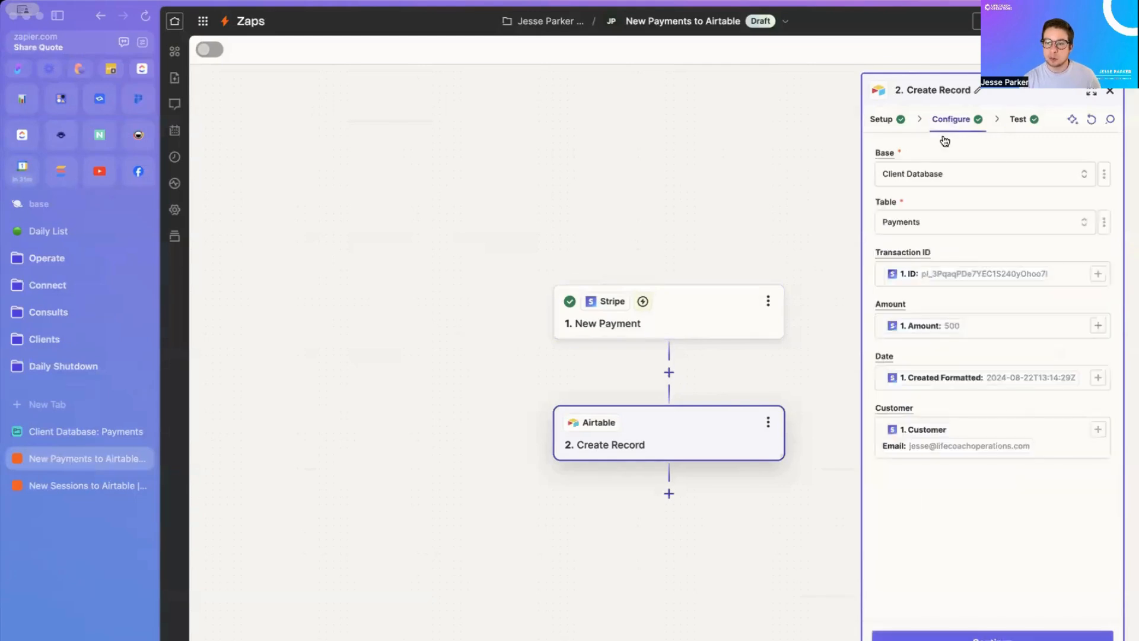
{"action": "left_click", "coordinate": [1092, 119]}
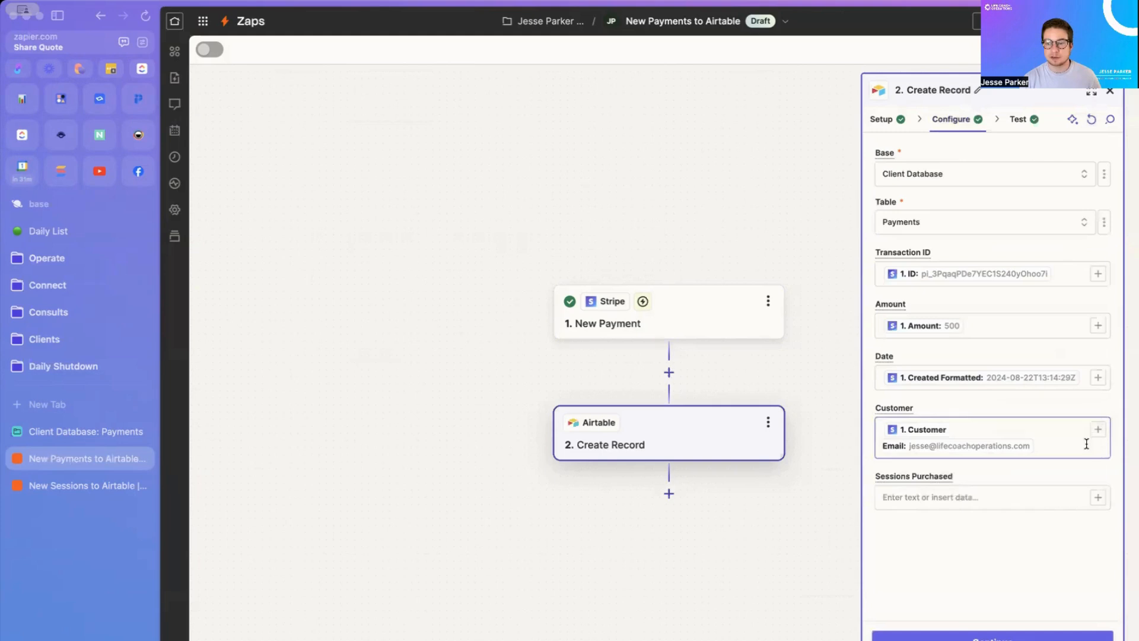
{"action": "left_click", "coordinate": [907, 495]}
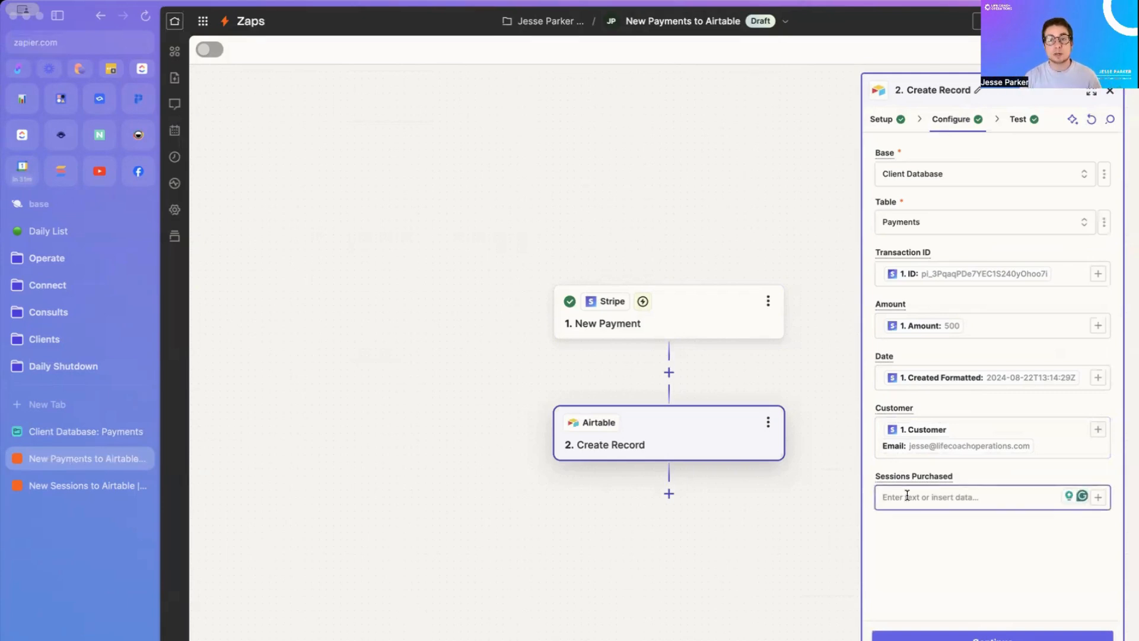
{"action": "type", "text": "12"}
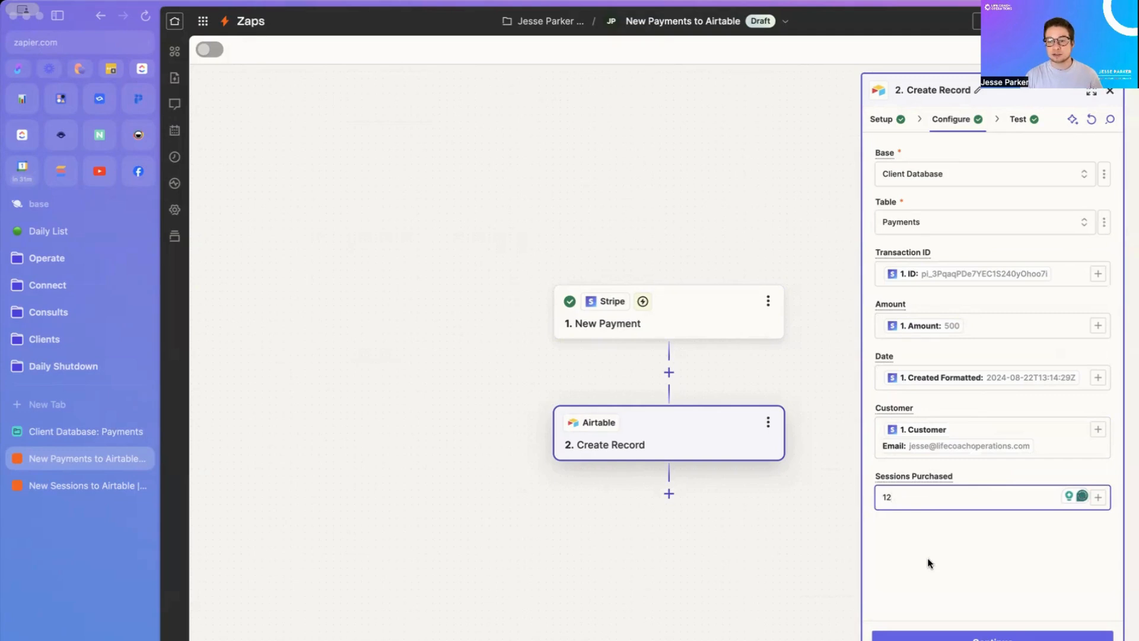
{"action": "left_click", "coordinate": [1016, 636]}
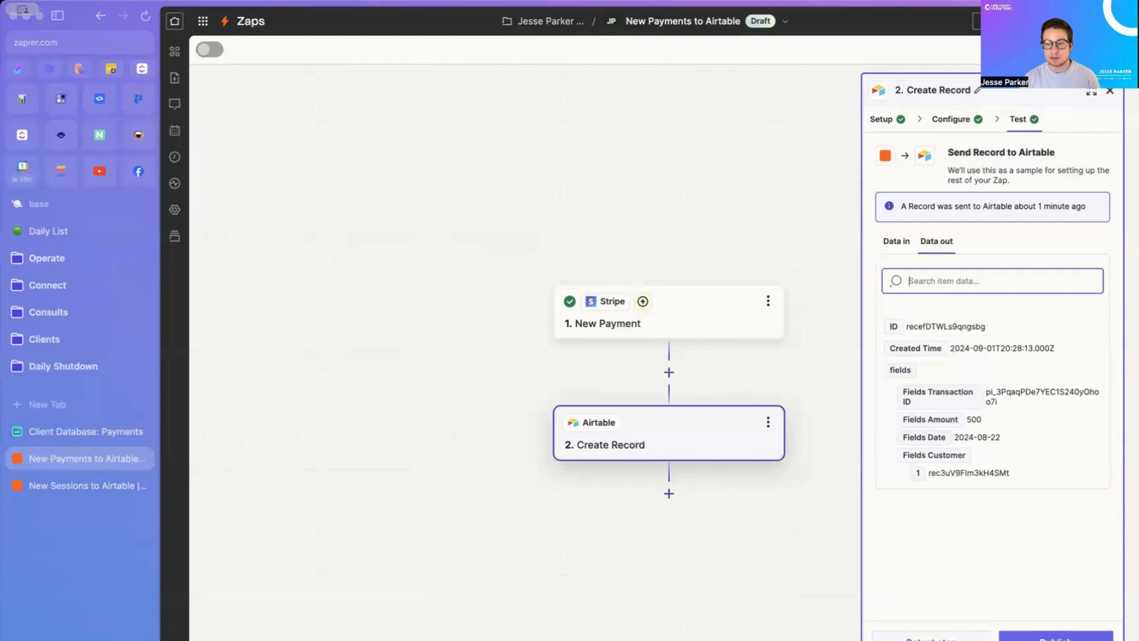
{"action": "left_click", "coordinate": [932, 638]}
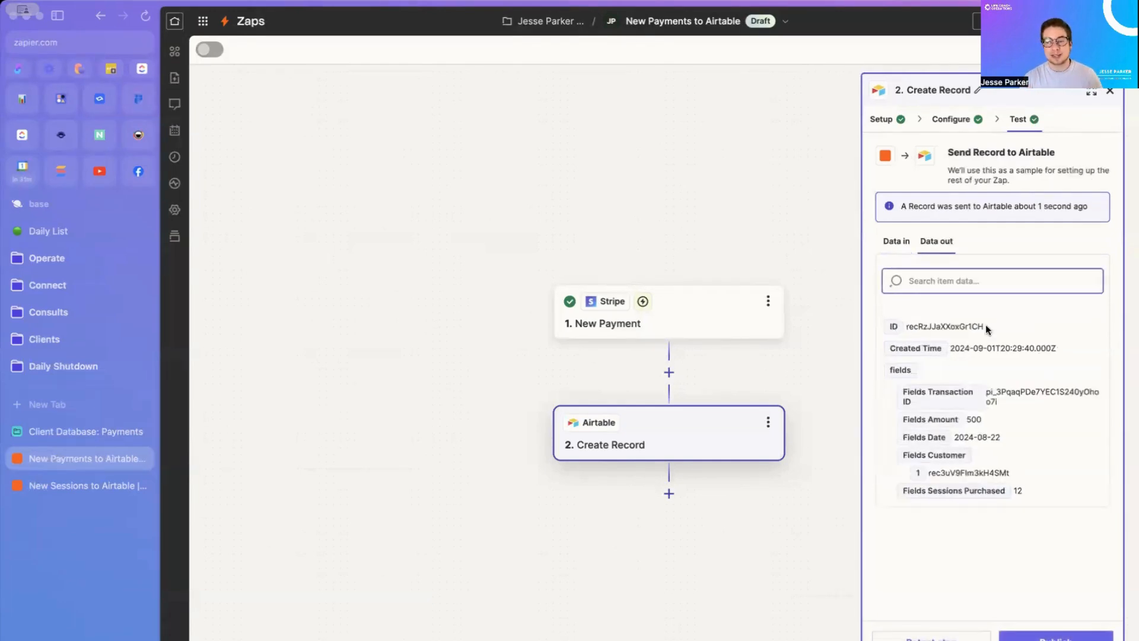
{"action": "left_click", "coordinate": [71, 431]}
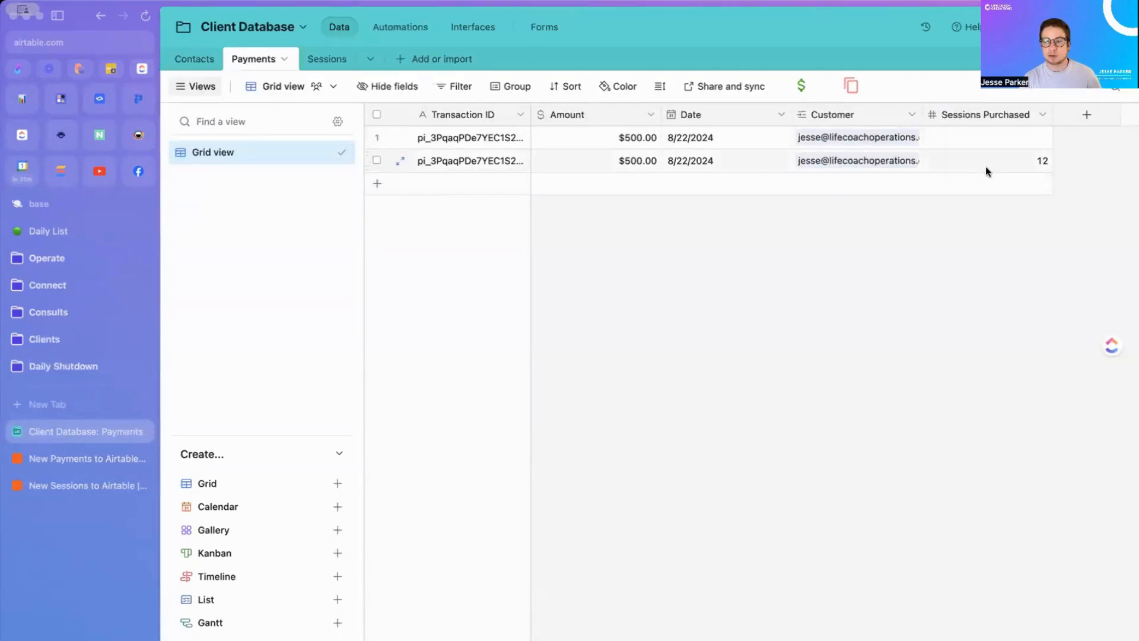
Step: Enter 12 in the first payment's Sessions Purchased cell
{"action": "left_click", "coordinate": [1023, 142]}
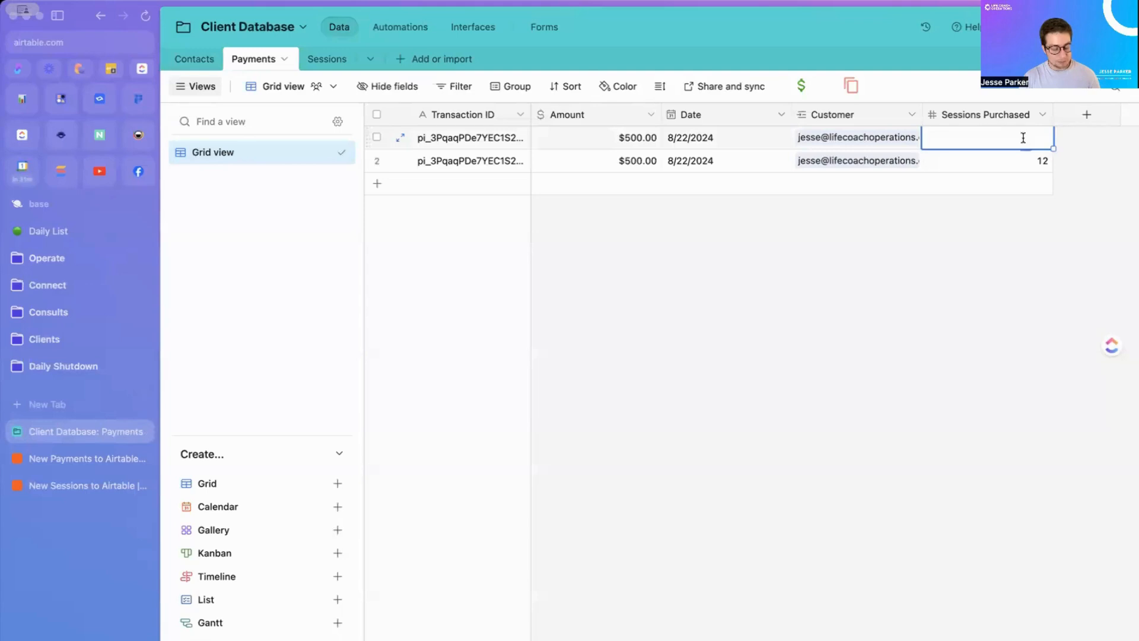
{"action": "type", "text": "12"}
{"action": "left_click", "coordinate": [1031, 248]}
Step: Change the first payment's date to May 22, 2024
{"action": "left_click", "coordinate": [689, 140]}
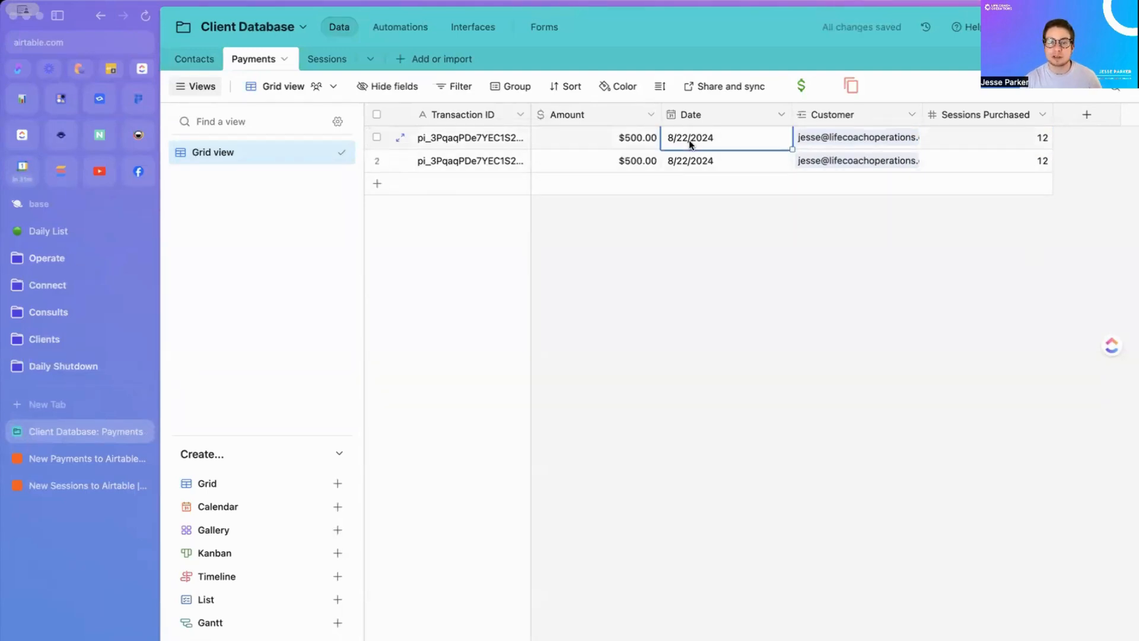
{"action": "left_click", "coordinate": [676, 138]}
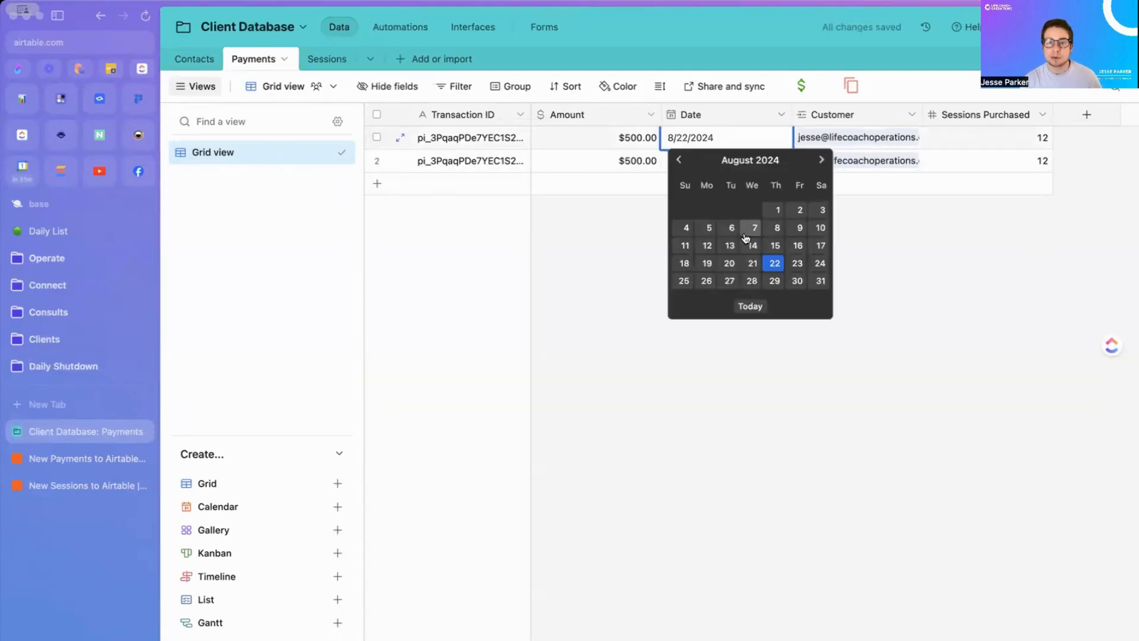
{"action": "left_click", "coordinate": [680, 160]}
{"action": "left_click", "coordinate": [679, 161]}
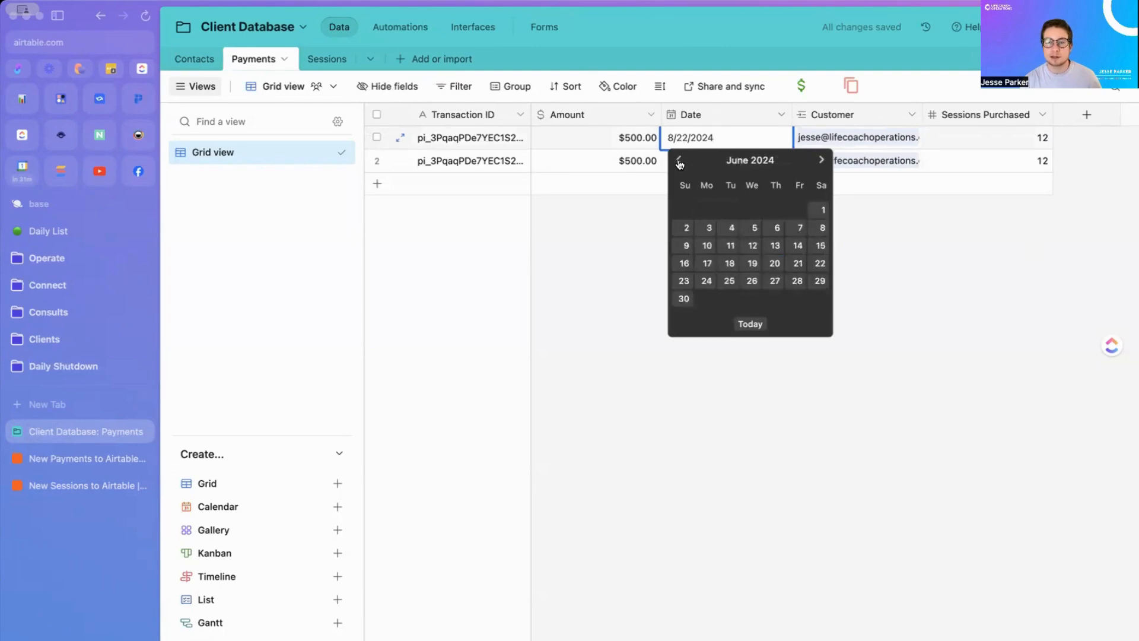
{"action": "left_click", "coordinate": [679, 160]}
{"action": "left_click", "coordinate": [752, 263]}
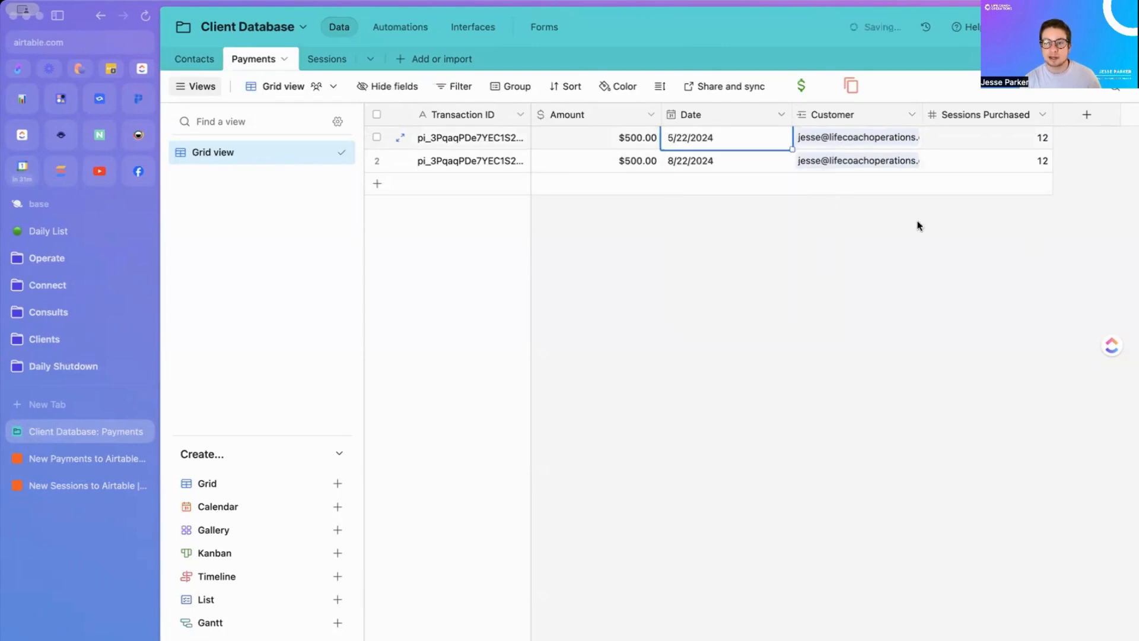
{"action": "left_click", "coordinate": [842, 271]}
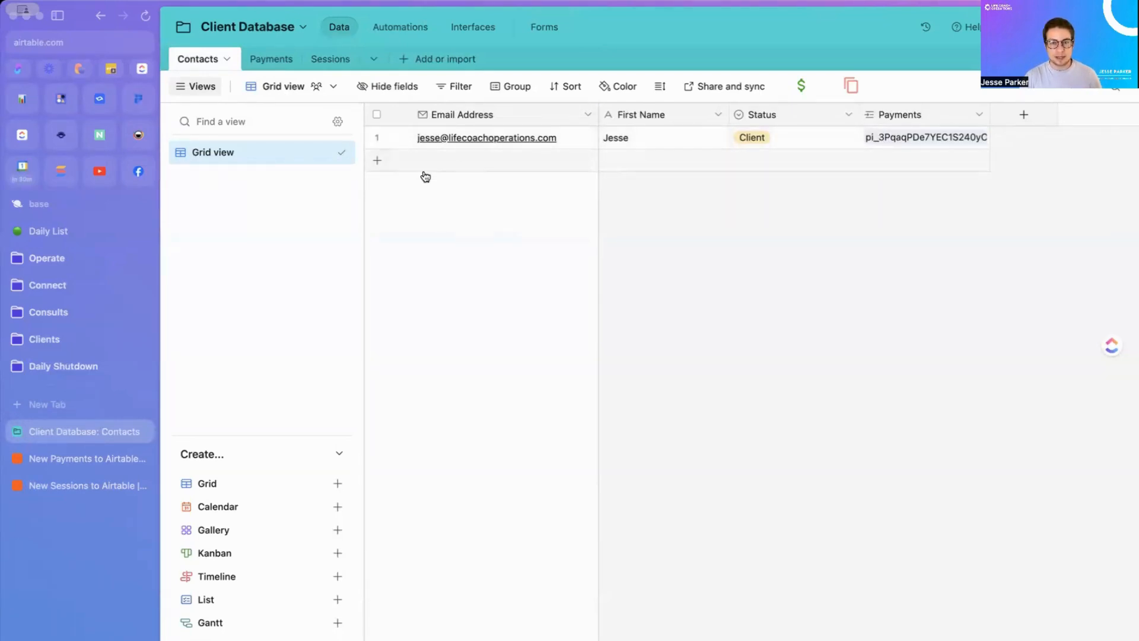
{"action": "left_click", "coordinate": [401, 138]}
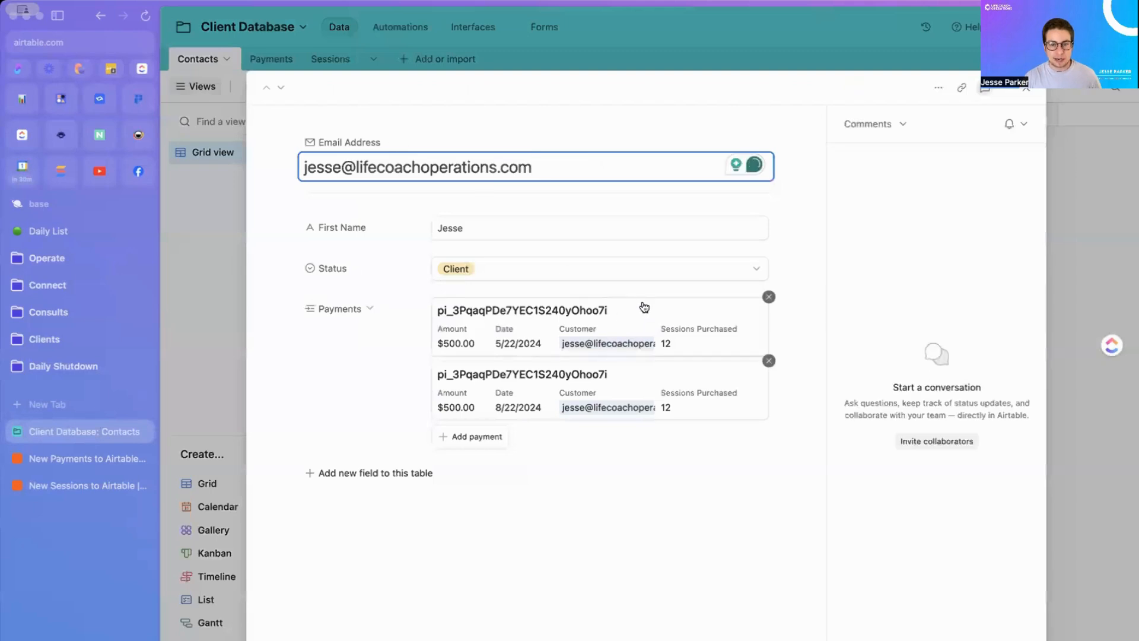
{"action": "left_click", "coordinate": [1027, 92]}
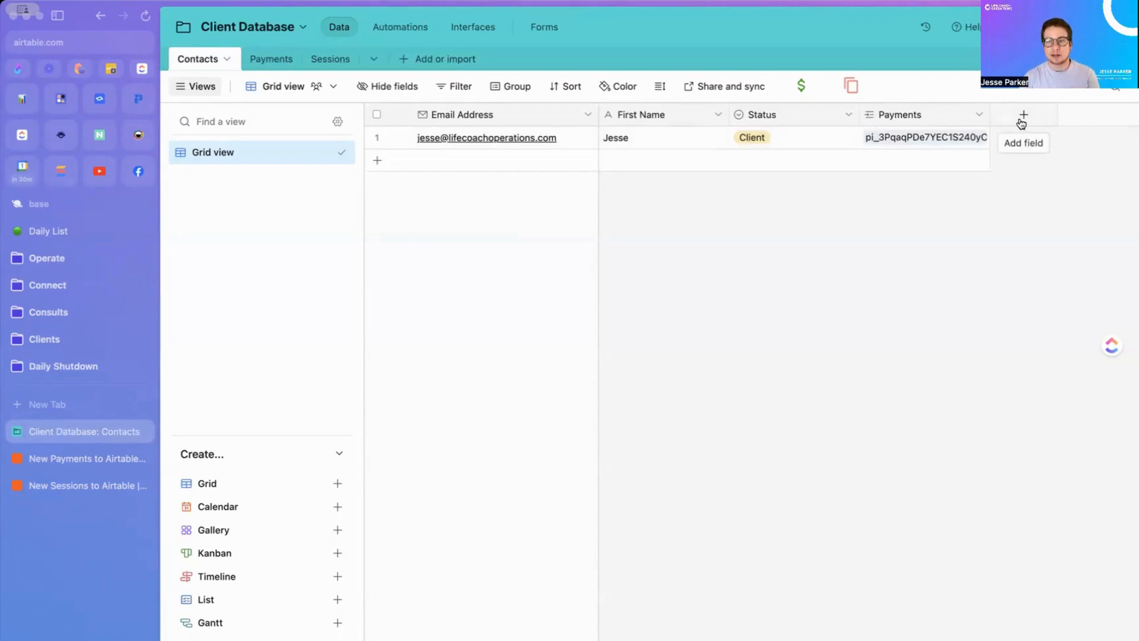
Step: Create a 'Total Sessions Purchased' rollup that sums linked Payments' Sessions Purchased, showing 24
{"action": "left_click", "coordinate": [1018, 121]}
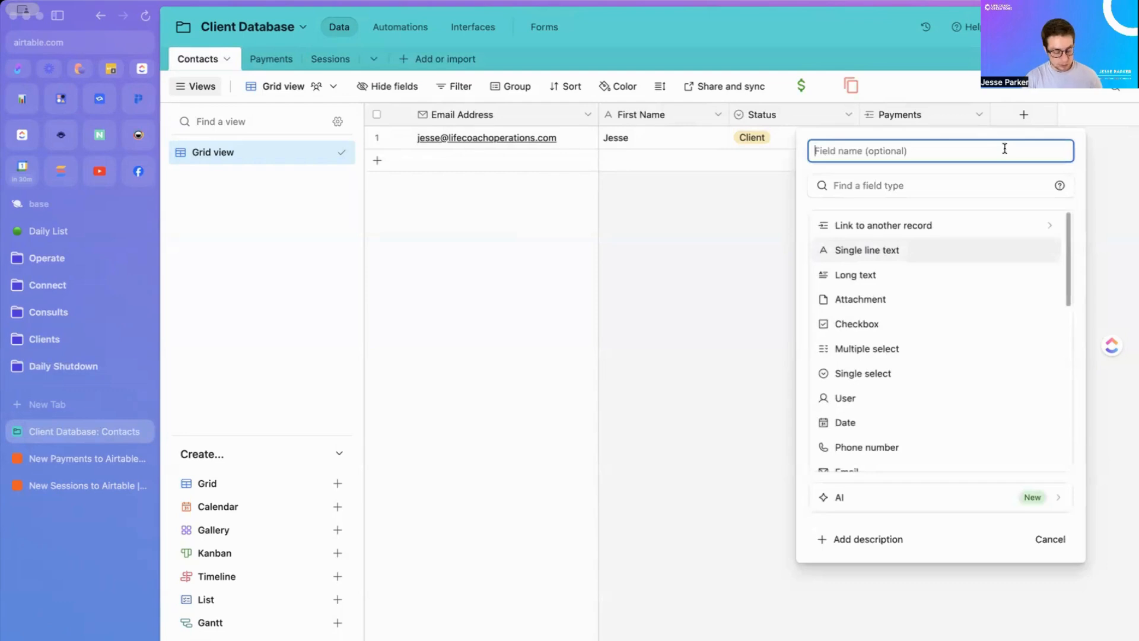
{"action": "type", "text": "Total Sessions Purchased"}
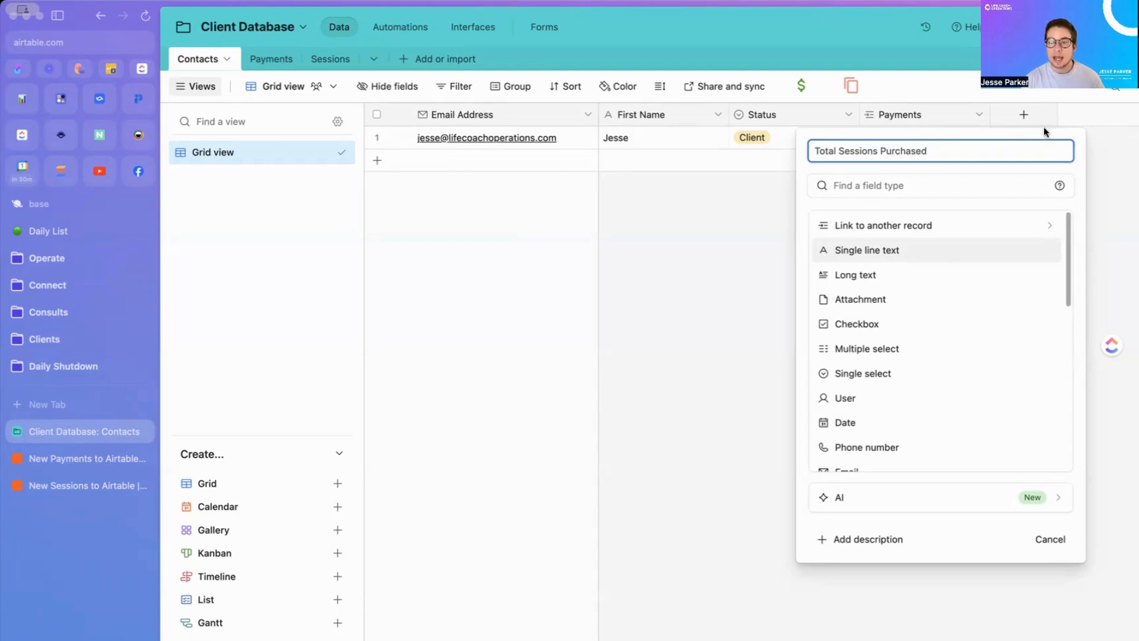
{"action": "left_click", "coordinate": [853, 179]}
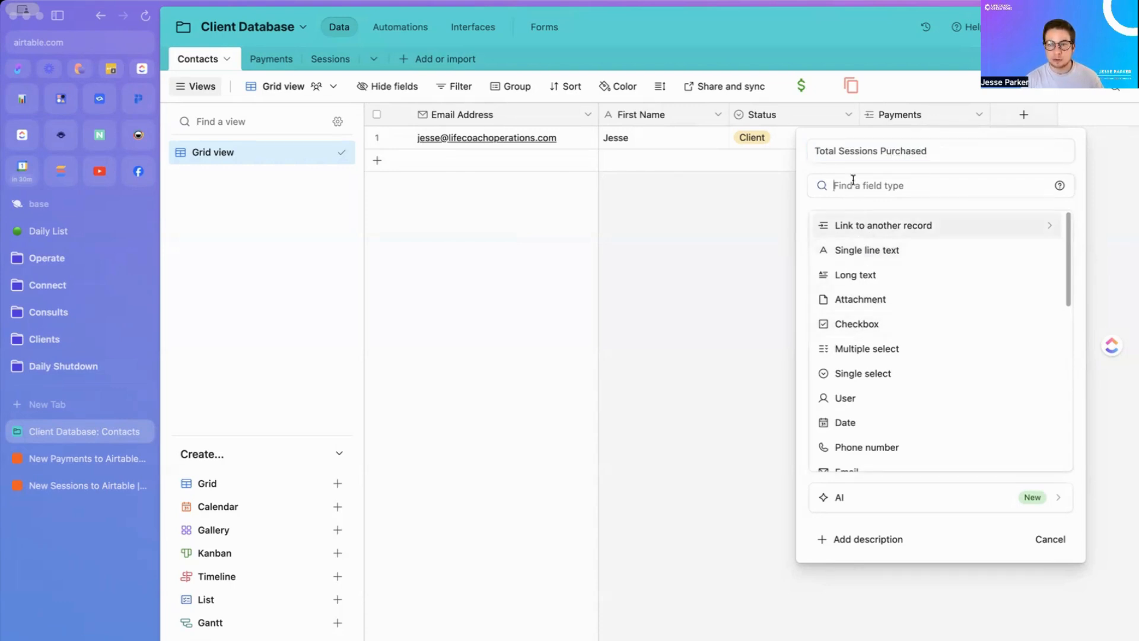
{"action": "type", "text": "roll"}
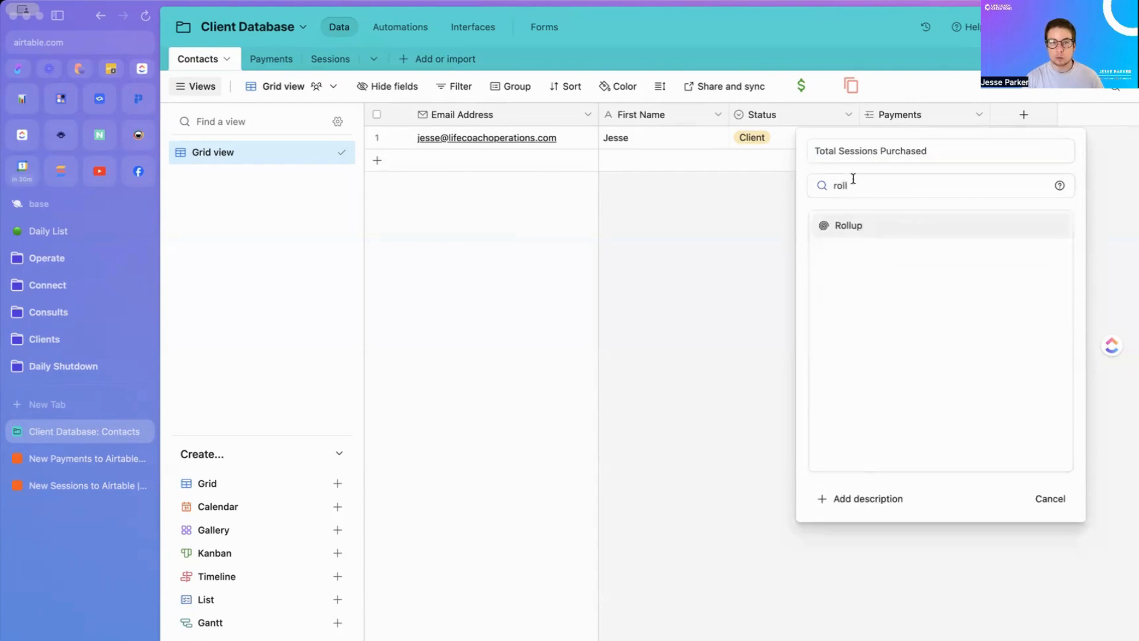
{"action": "left_click", "coordinate": [857, 230]}
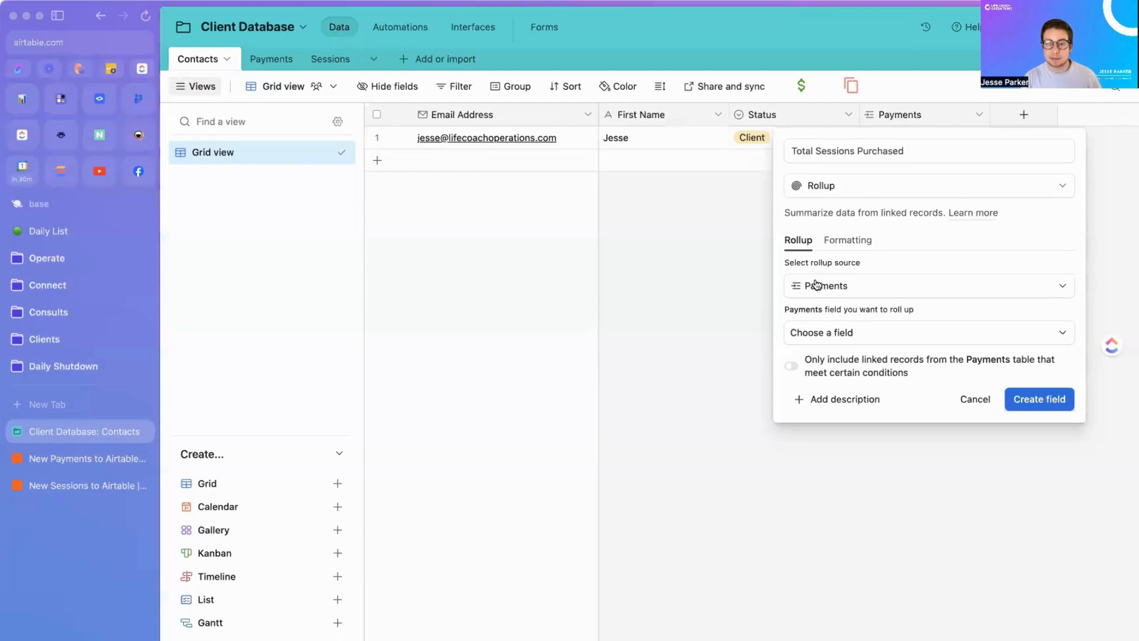
{"action": "left_click", "coordinate": [824, 333]}
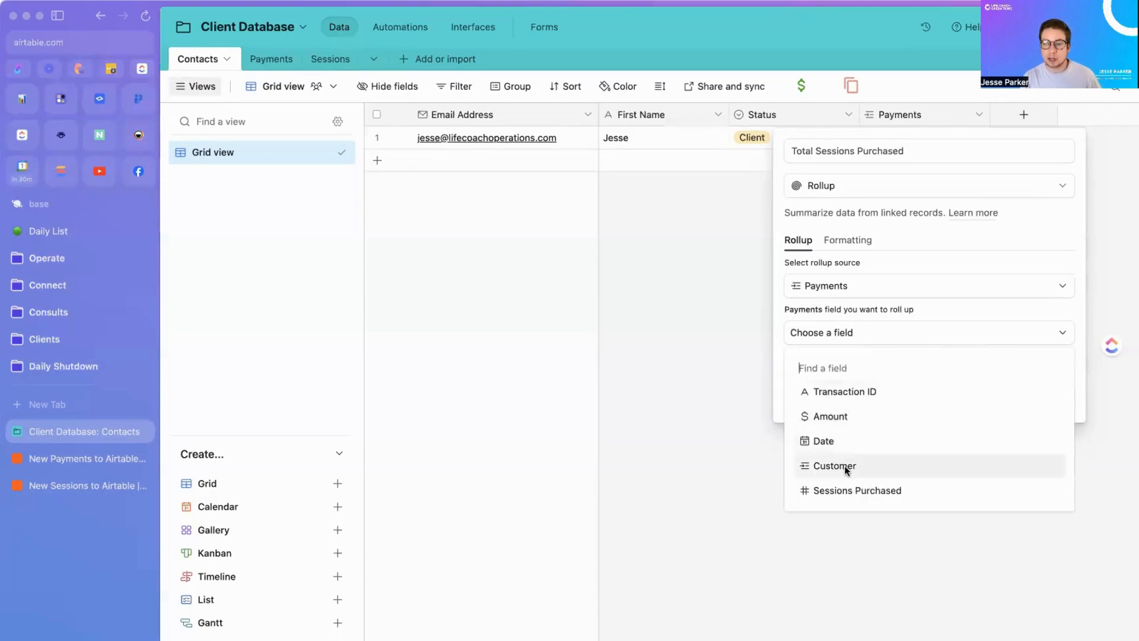
{"action": "left_click", "coordinate": [844, 491]}
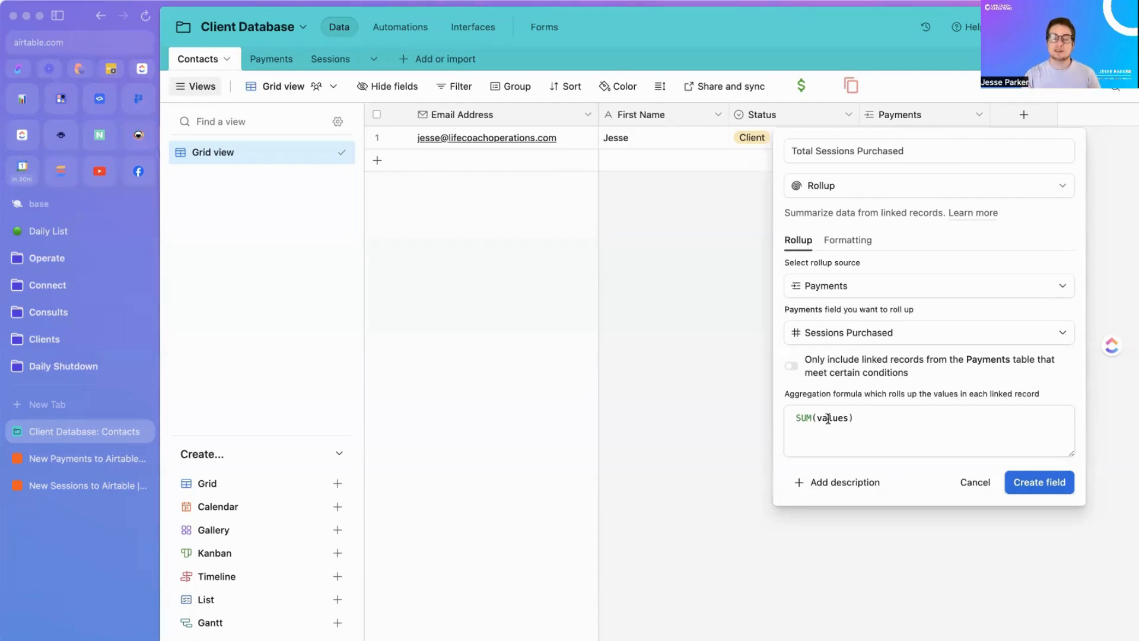
{"action": "left_click", "coordinate": [1029, 482]}
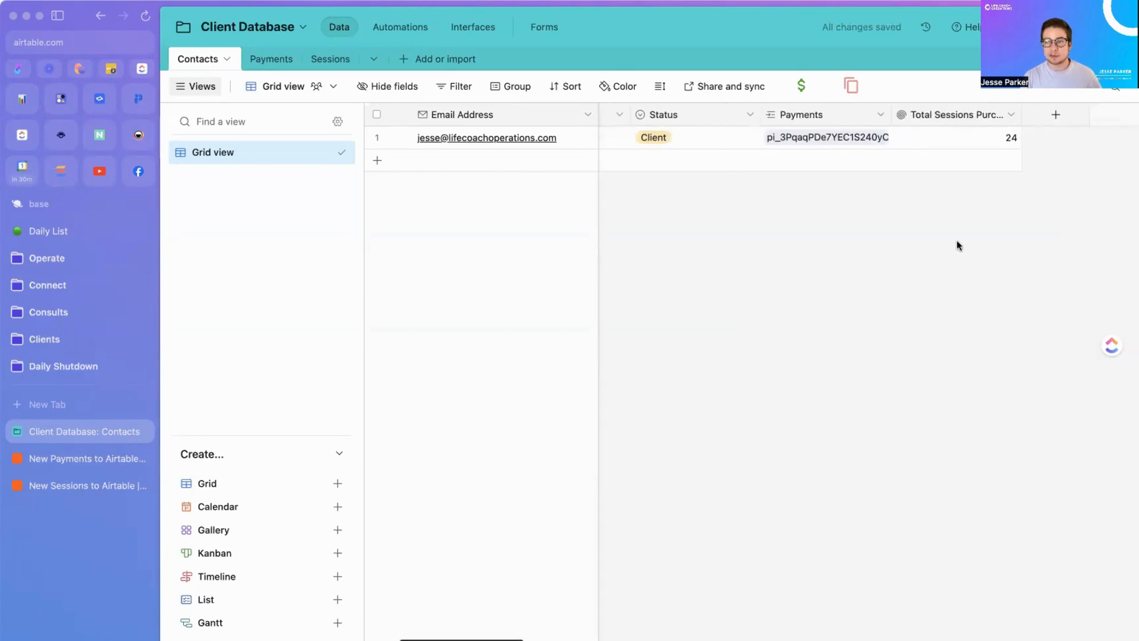
{"action": "left_click_drag", "start_coordinate": [1021, 115], "coordinate": [1048, 116]}
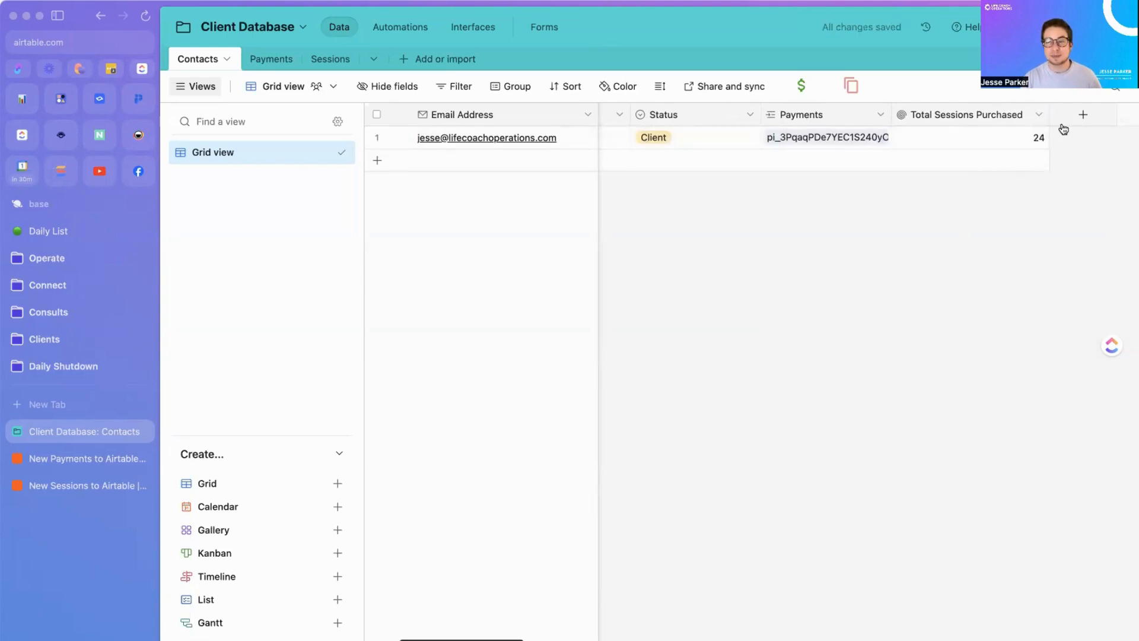
Step: Hide the Payments field in the Contacts grid and go back to the New Payments zap
{"action": "scroll", "coordinate": [891, 254], "scroll_direction": "right", "scroll_amount": 1}
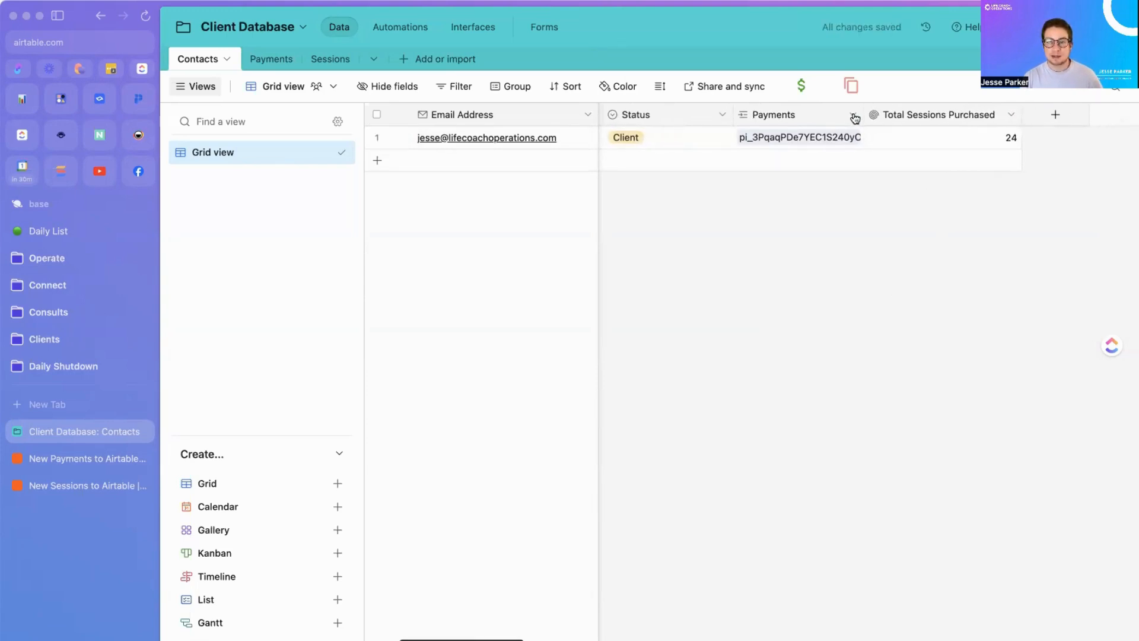
{"action": "left_click", "coordinate": [853, 115]}
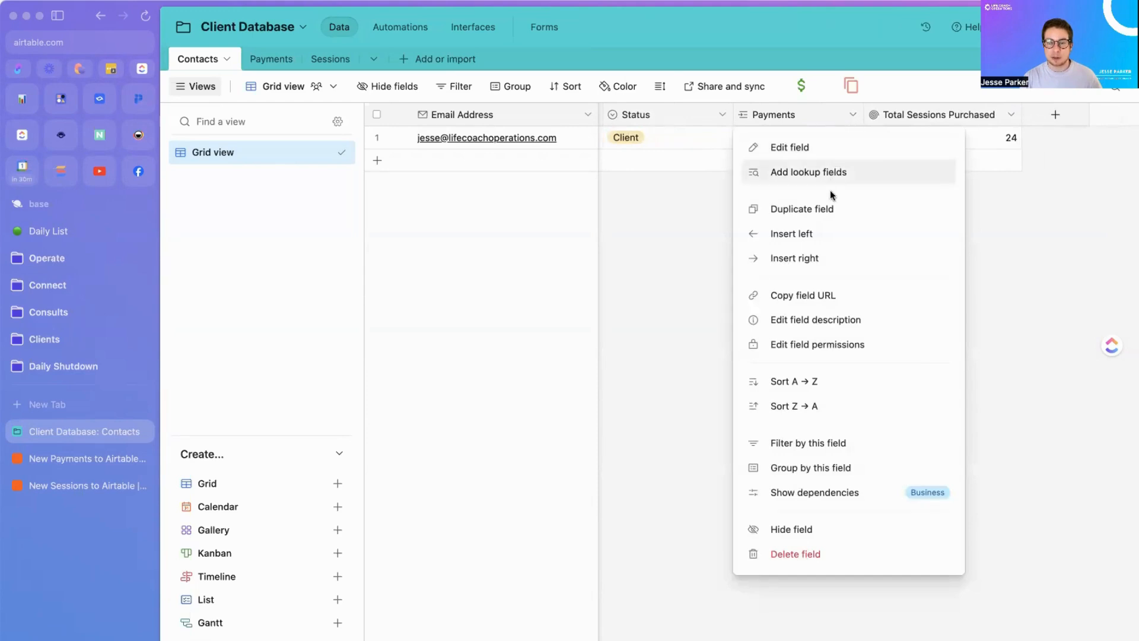
{"action": "left_click", "coordinate": [804, 530]}
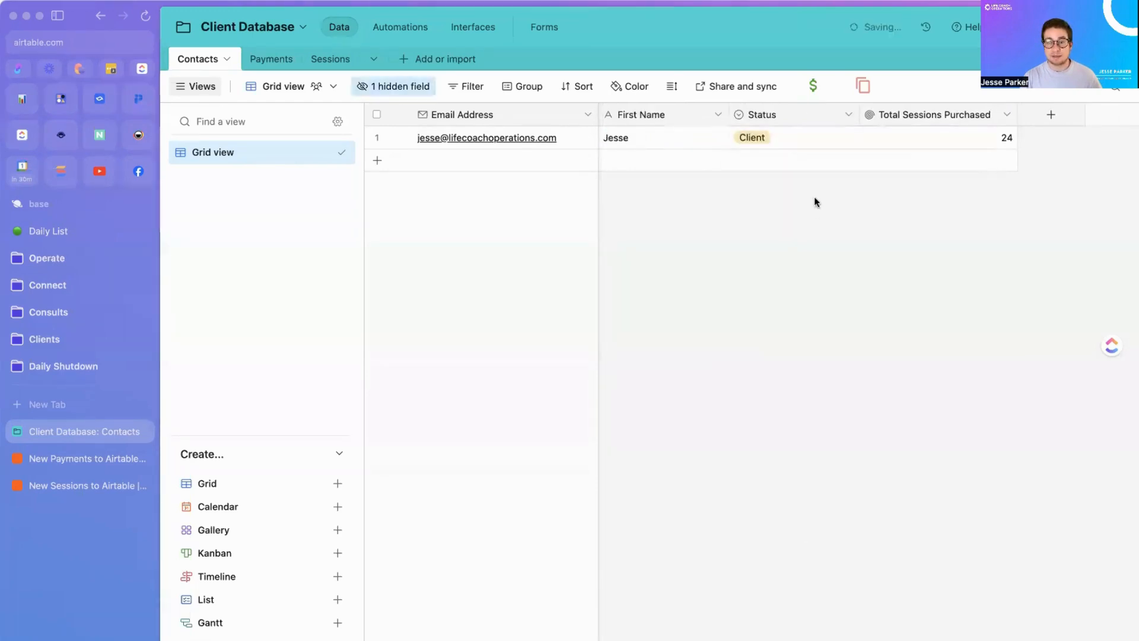
{"action": "left_click", "coordinate": [379, 92]}
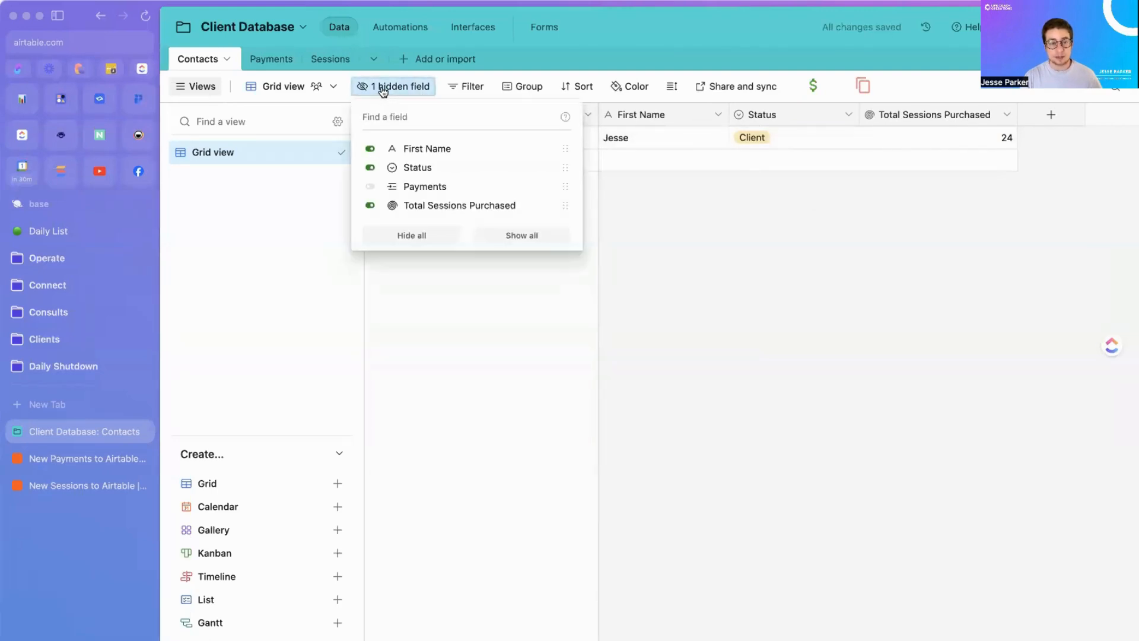
{"action": "left_click", "coordinate": [377, 86]}
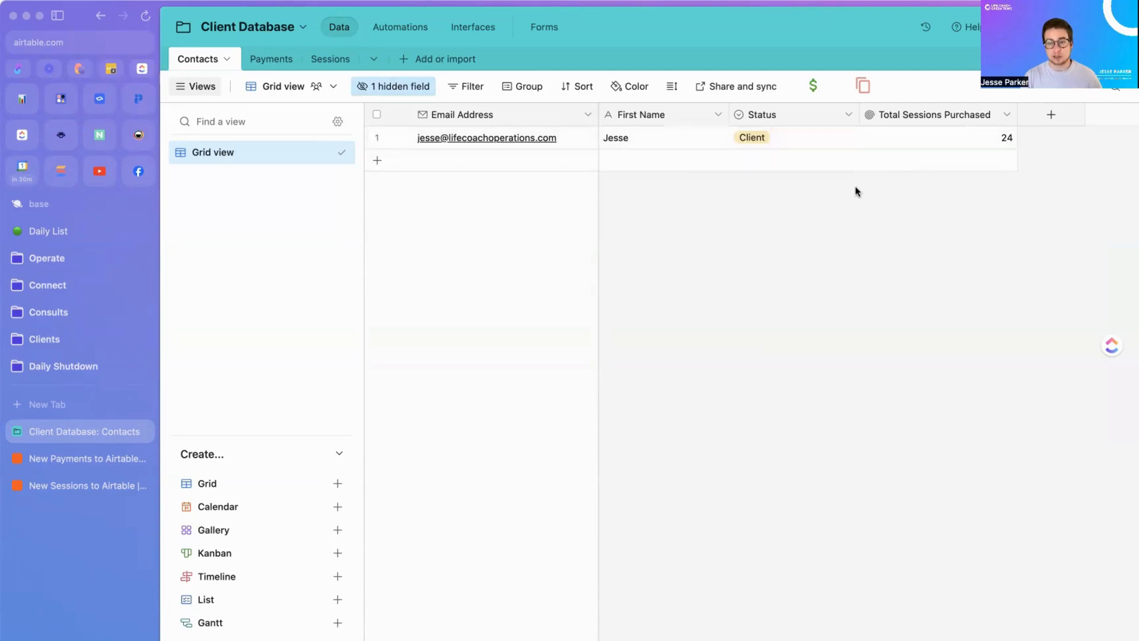
{"action": "left_click", "coordinate": [77, 458]}
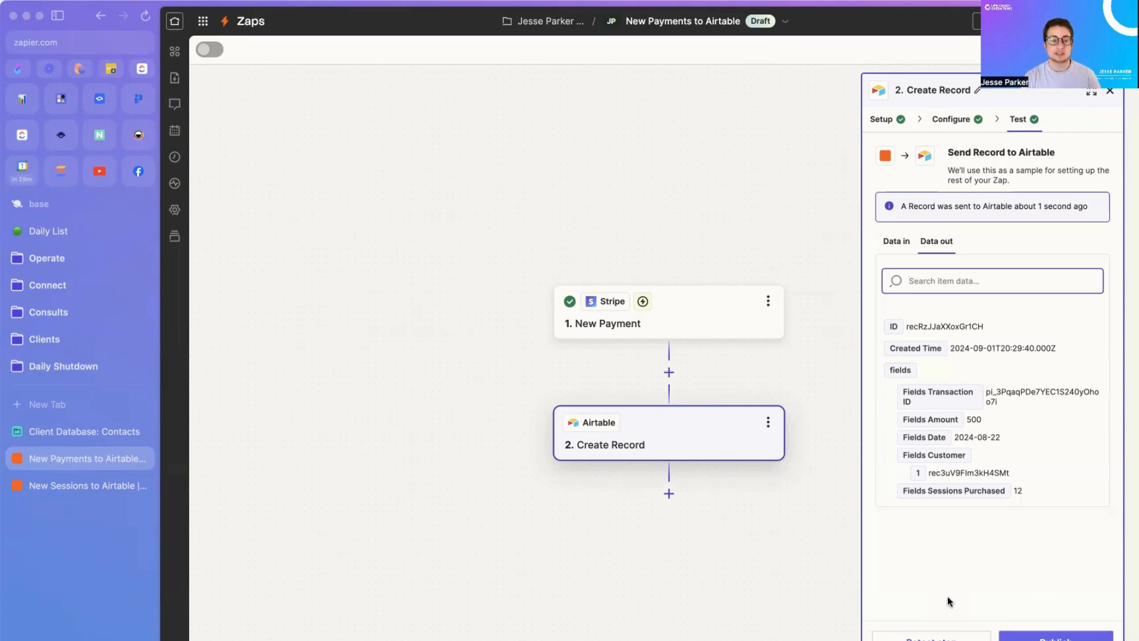
Step: View the New Sessions to Airtable zap, then return to the Airtable Client Database
{"action": "left_click", "coordinate": [92, 483]}
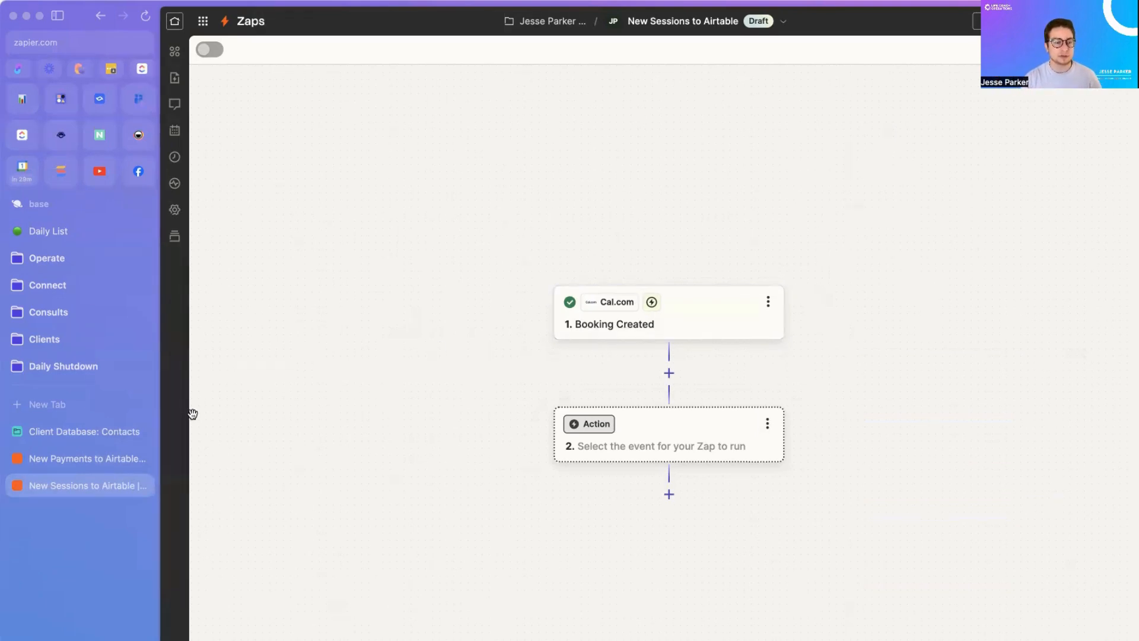
{"action": "left_click", "coordinate": [89, 433]}
Step: Delete the Notes, Assignee and Status fields from the Sessions table
{"action": "left_click", "coordinate": [316, 61]}
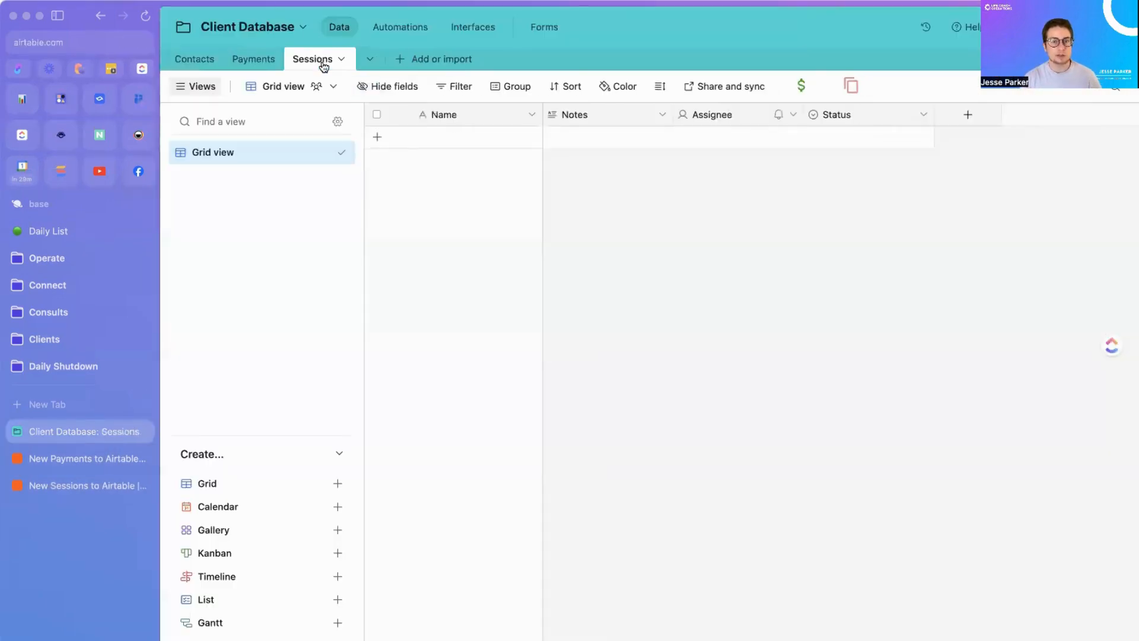
{"action": "left_click", "coordinate": [663, 121]}
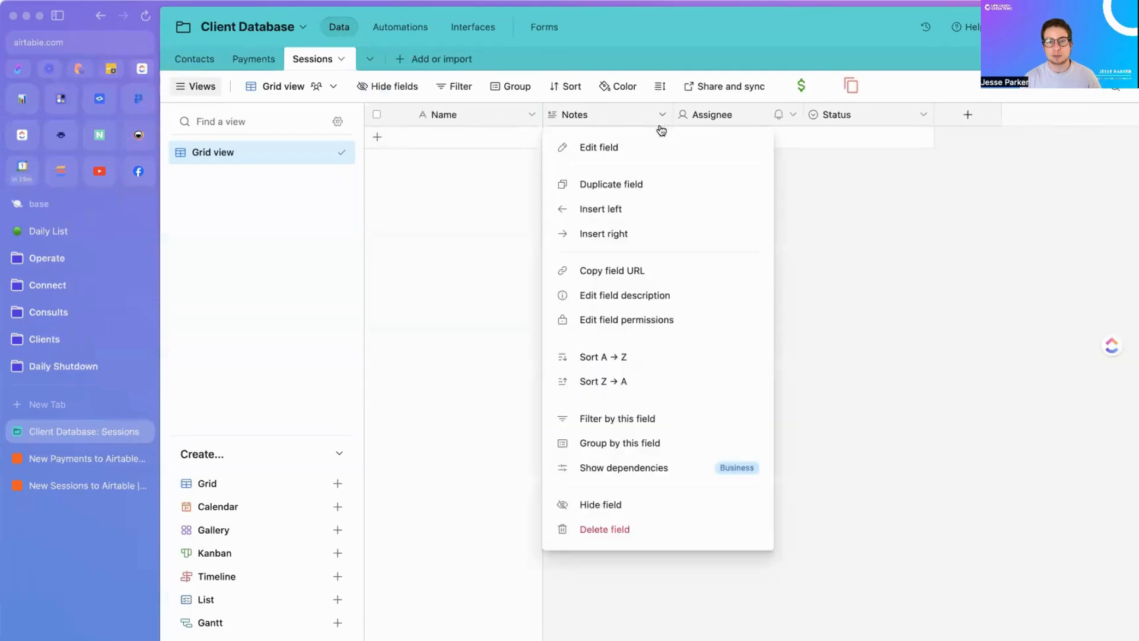
{"action": "left_click", "coordinate": [669, 532]}
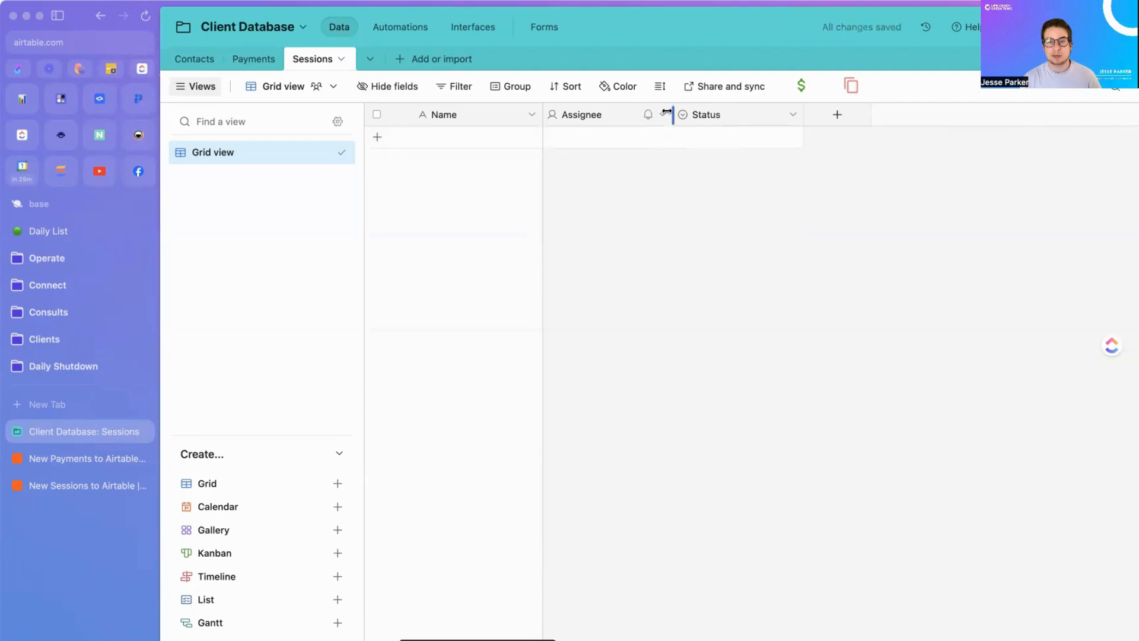
{"action": "left_click", "coordinate": [662, 115]}
{"action": "left_click", "coordinate": [633, 528]}
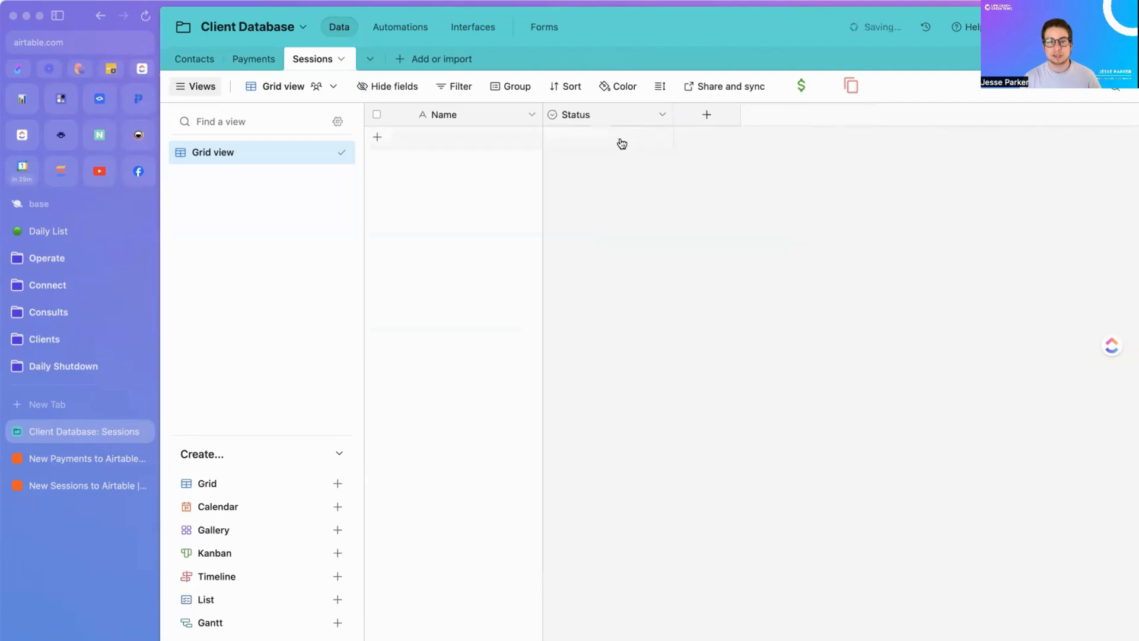
{"action": "left_click", "coordinate": [661, 114]}
{"action": "left_click", "coordinate": [636, 538]}
{"action": "left_click", "coordinate": [575, 115]}
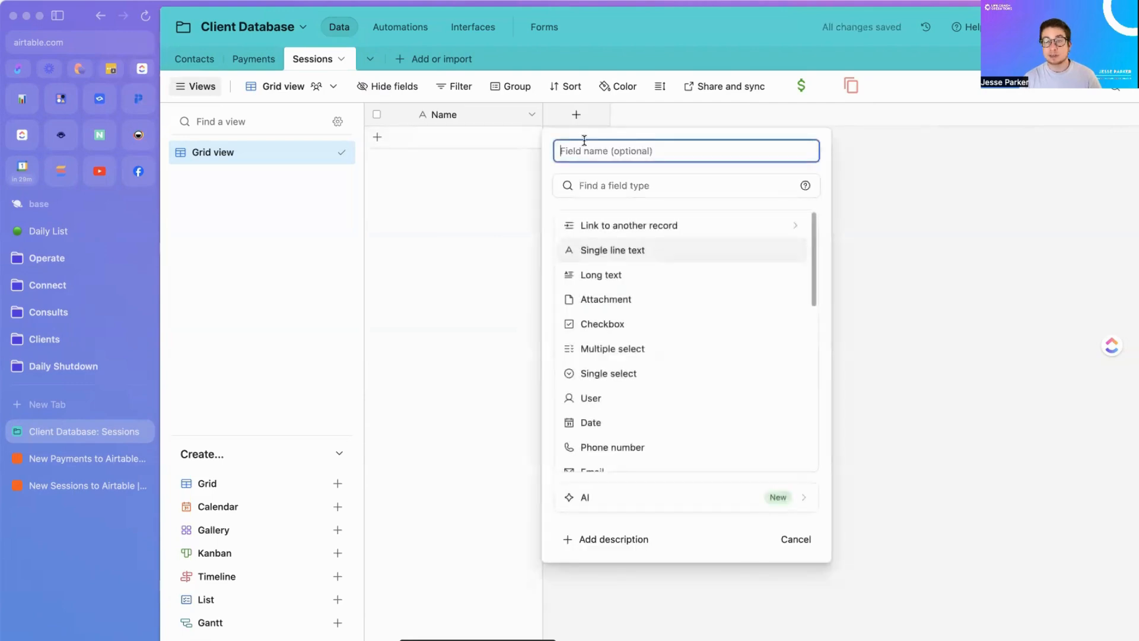
Step: Add a 'Date/Time' date field with the time included
{"action": "type", "text": "Date"}
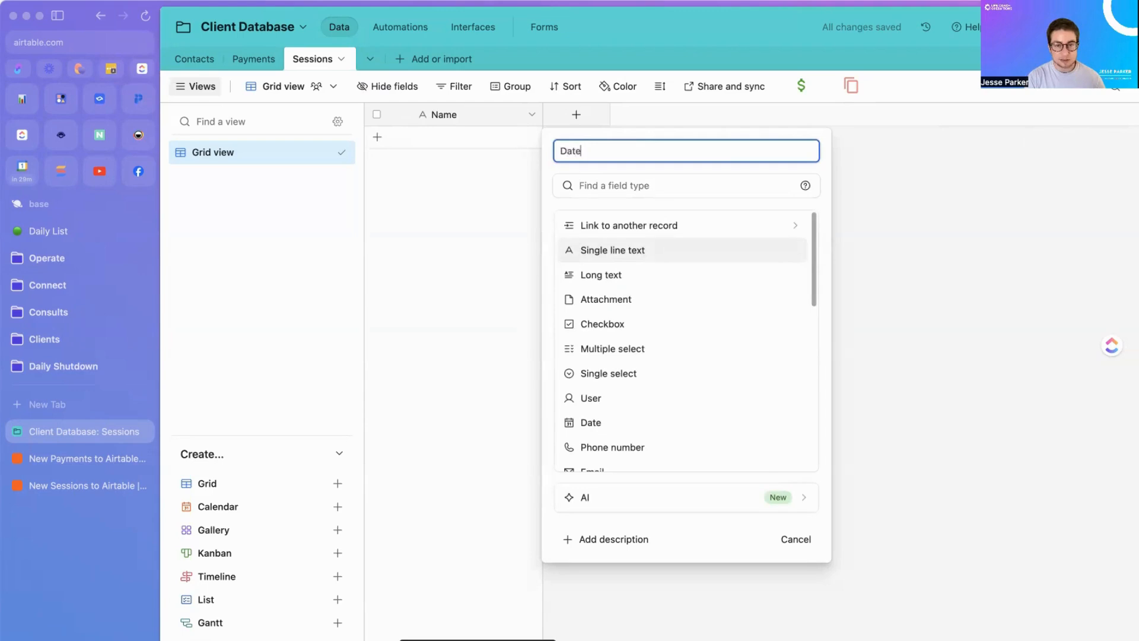
{"action": "type", "text": "/Time"}
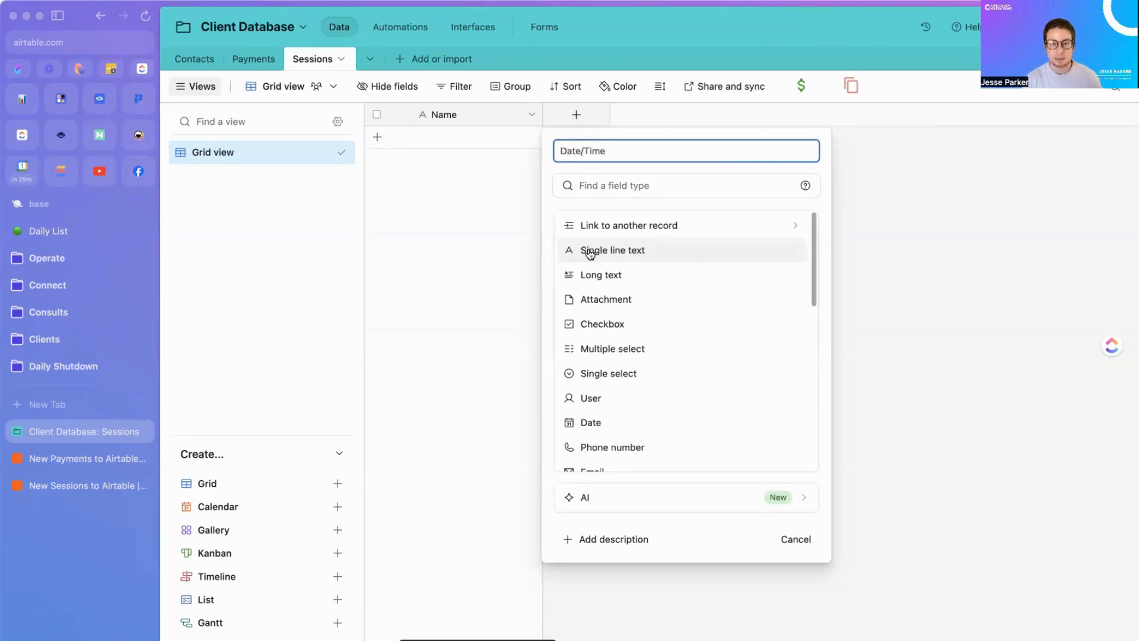
{"action": "left_click", "coordinate": [609, 422]}
{"action": "left_click", "coordinate": [560, 304]}
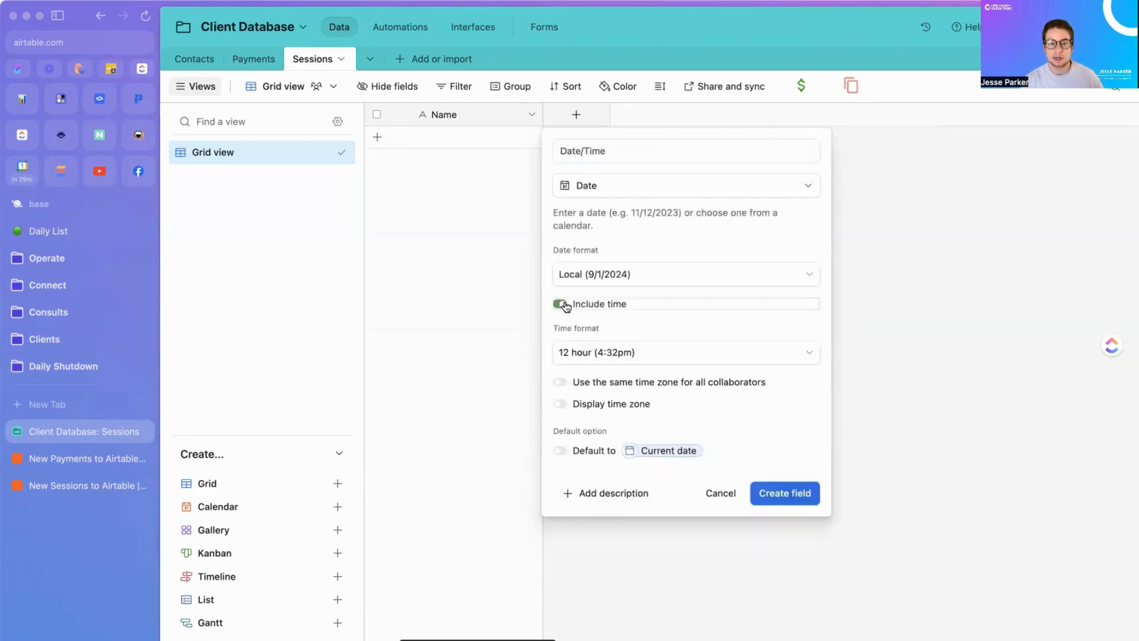
{"action": "left_click", "coordinate": [796, 493]}
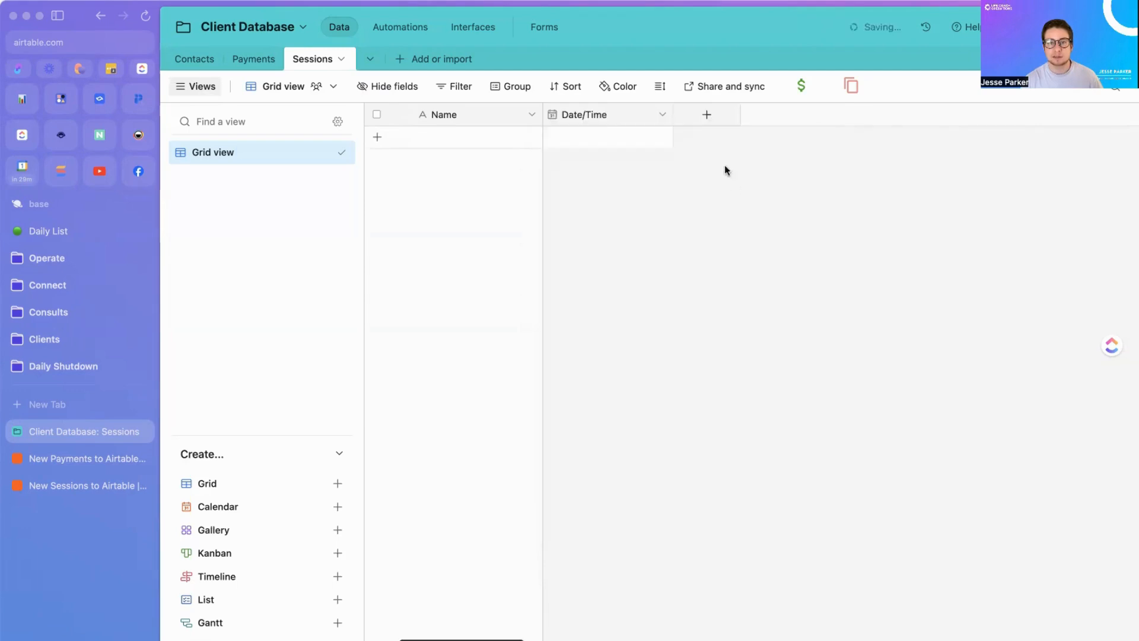
Step: Add a 'Zoom URL' field of URL type
{"action": "left_click", "coordinate": [708, 115]}
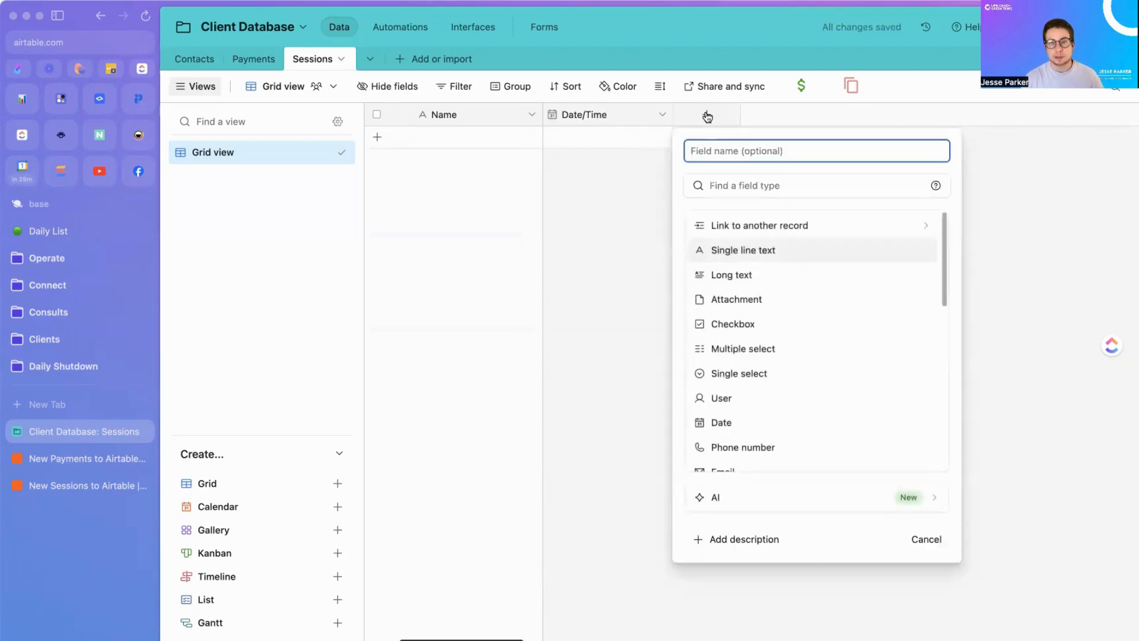
{"action": "type", "text": "Zoom URL"}
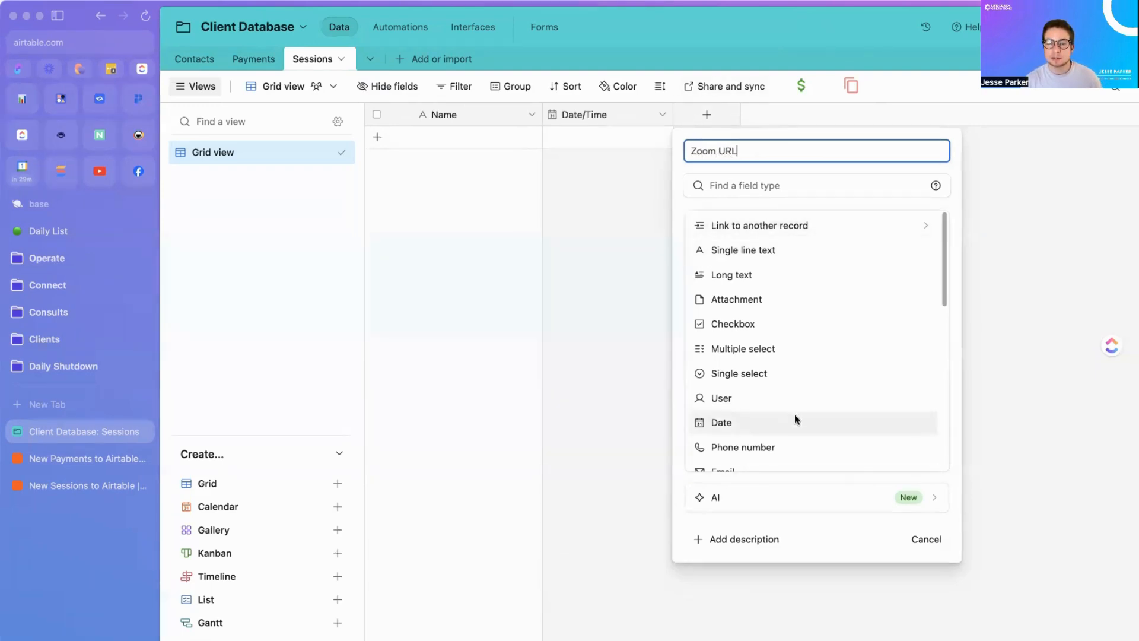
{"action": "scroll", "coordinate": [770, 334], "scroll_direction": "down", "scroll_amount": 3}
{"action": "left_click", "coordinate": [760, 413]}
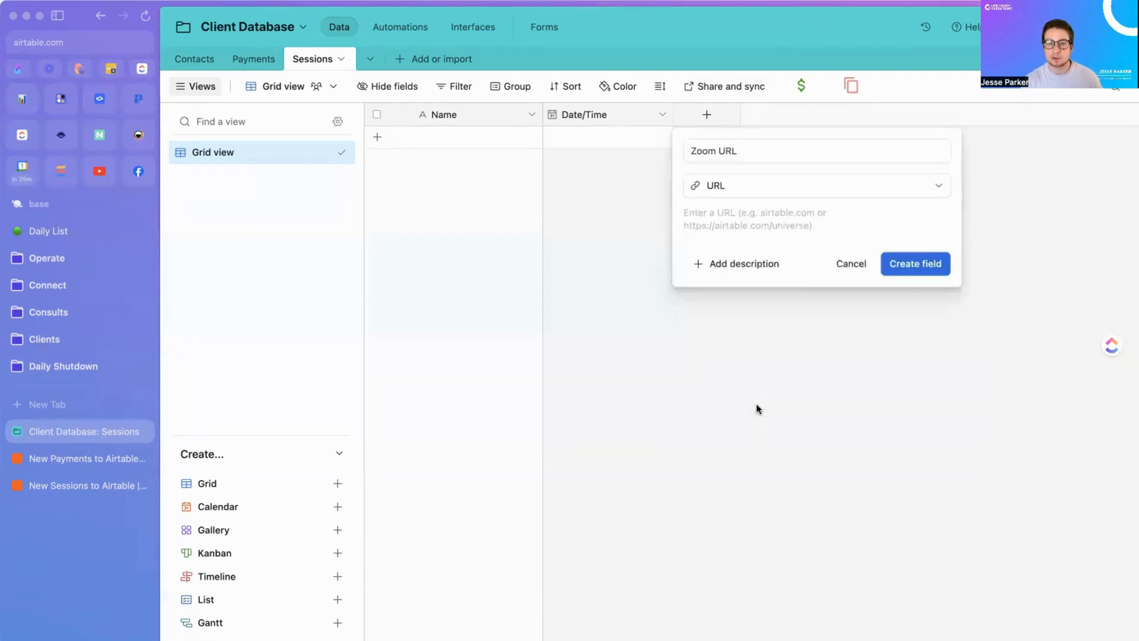
{"action": "left_click", "coordinate": [916, 263]}
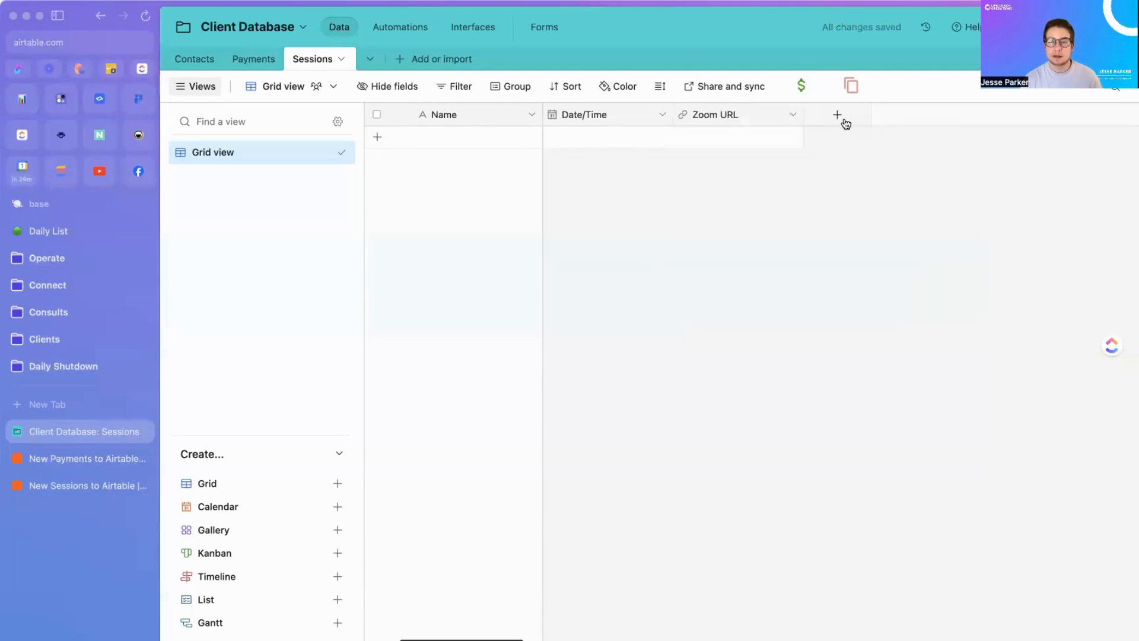
{"action": "left_click", "coordinate": [841, 118]}
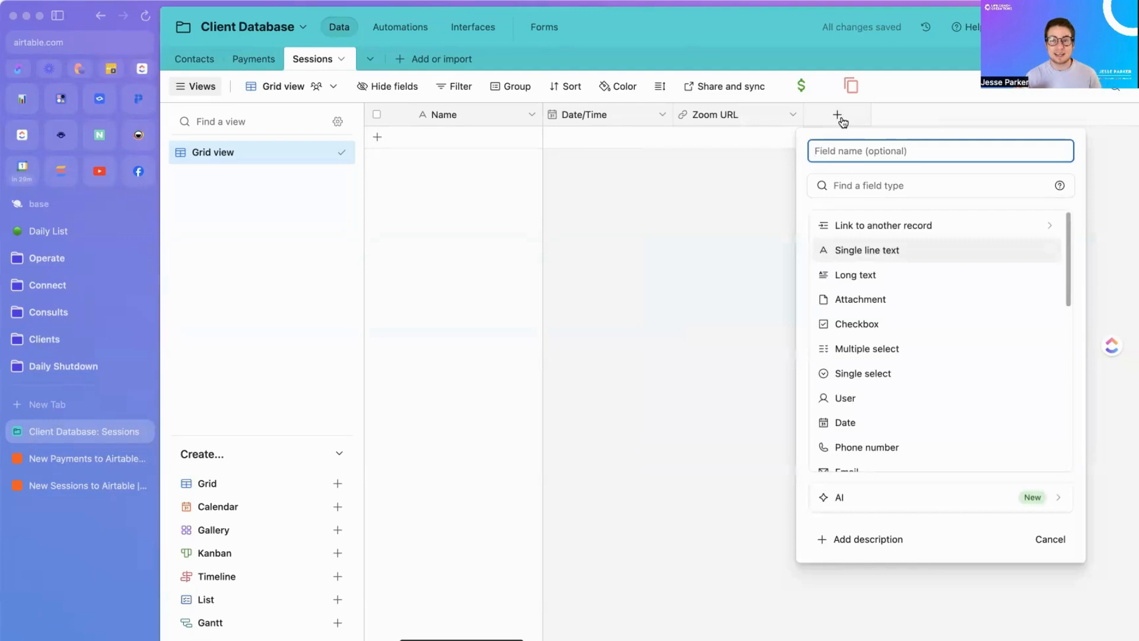
Step: Create a 'Client' field linking to Contacts with multiple-record linking turned off
{"action": "type", "text": "Client"}
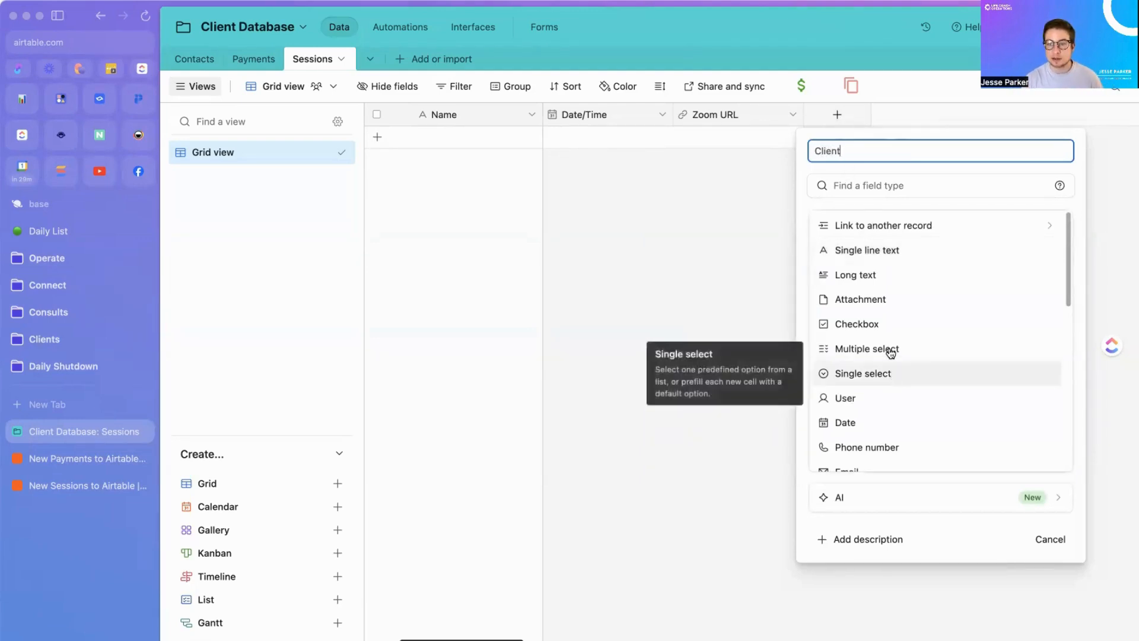
{"action": "left_click", "coordinate": [885, 227]}
{"action": "left_click", "coordinate": [848, 215]}
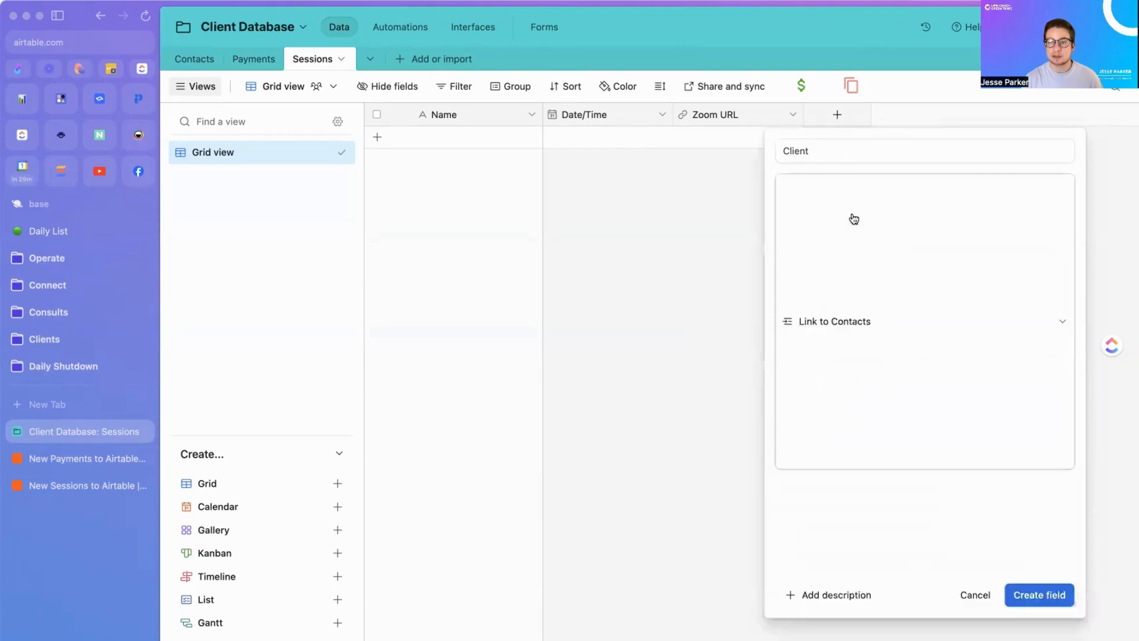
{"action": "left_click", "coordinate": [782, 240]}
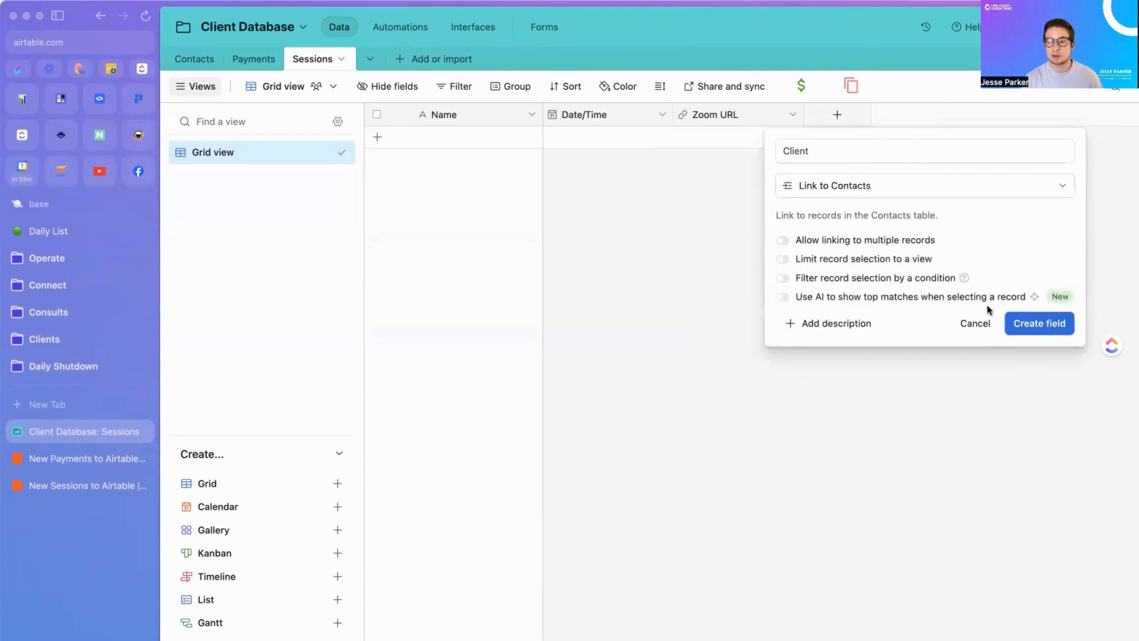
{"action": "left_click", "coordinate": [1036, 329]}
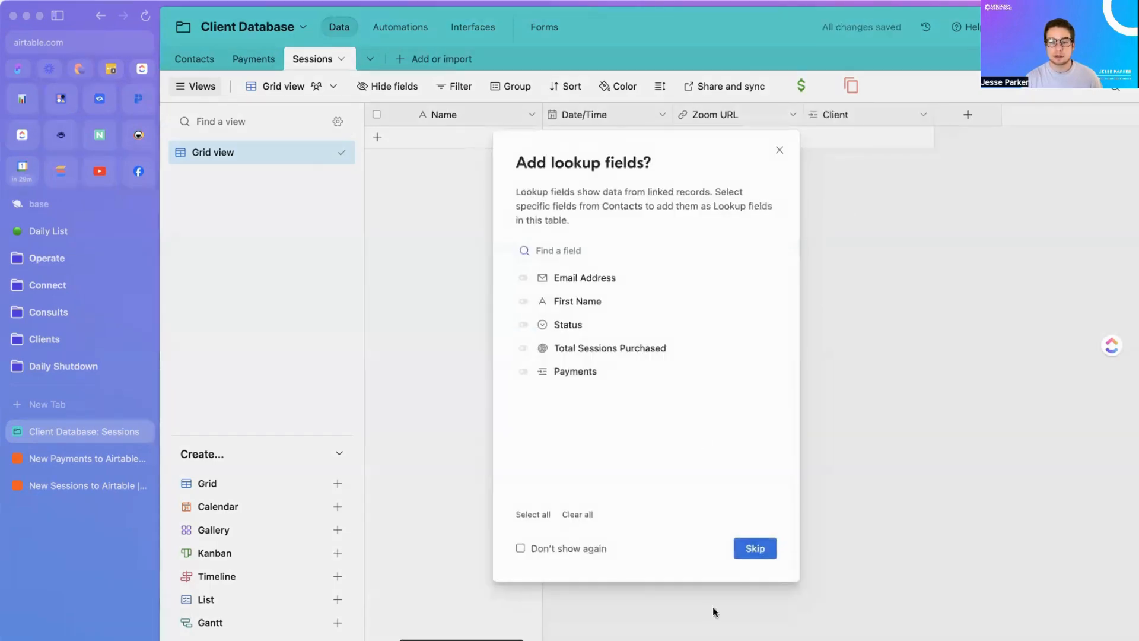
Step: Skip lookup fields, rename the Sessions primary field to 'Session ID', and return to the zap
{"action": "left_click", "coordinate": [752, 547]}
{"action": "left_click", "coordinate": [531, 115]}
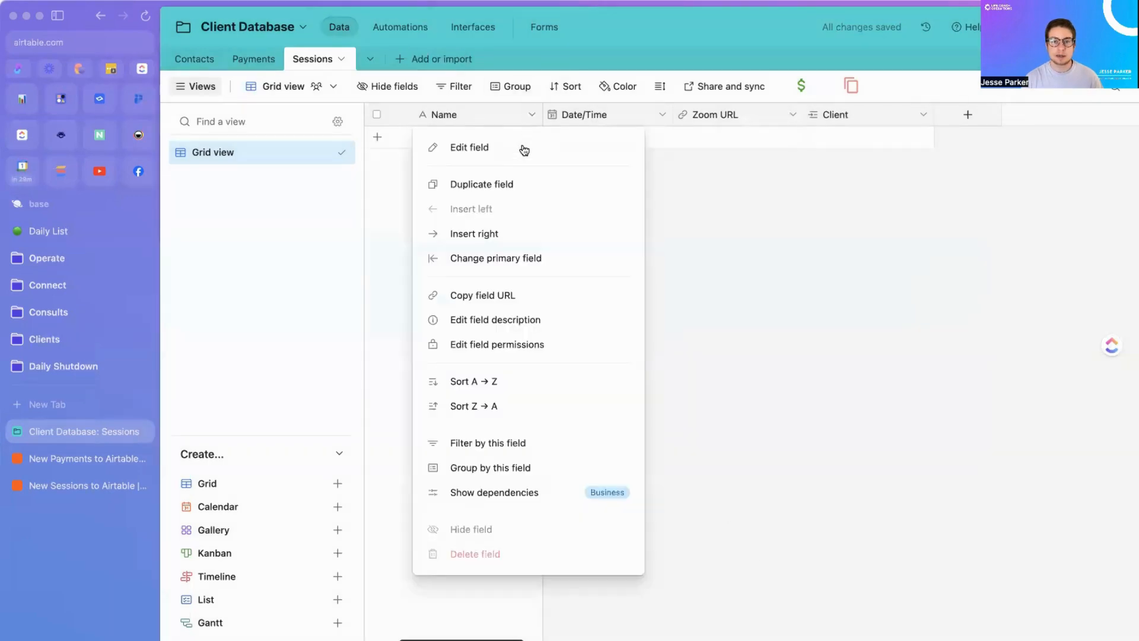
{"action": "left_click", "coordinate": [519, 146]}
{"action": "double_click", "coordinate": [476, 154]}
{"action": "type", "text": "Se"}
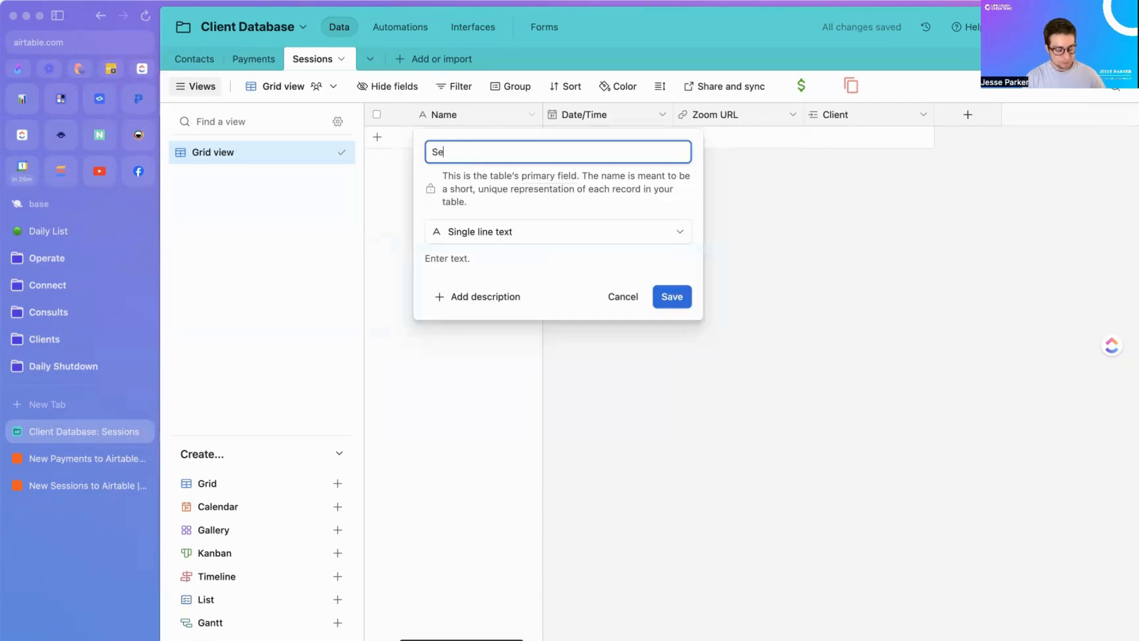
{"action": "type", "text": "ssion ("}
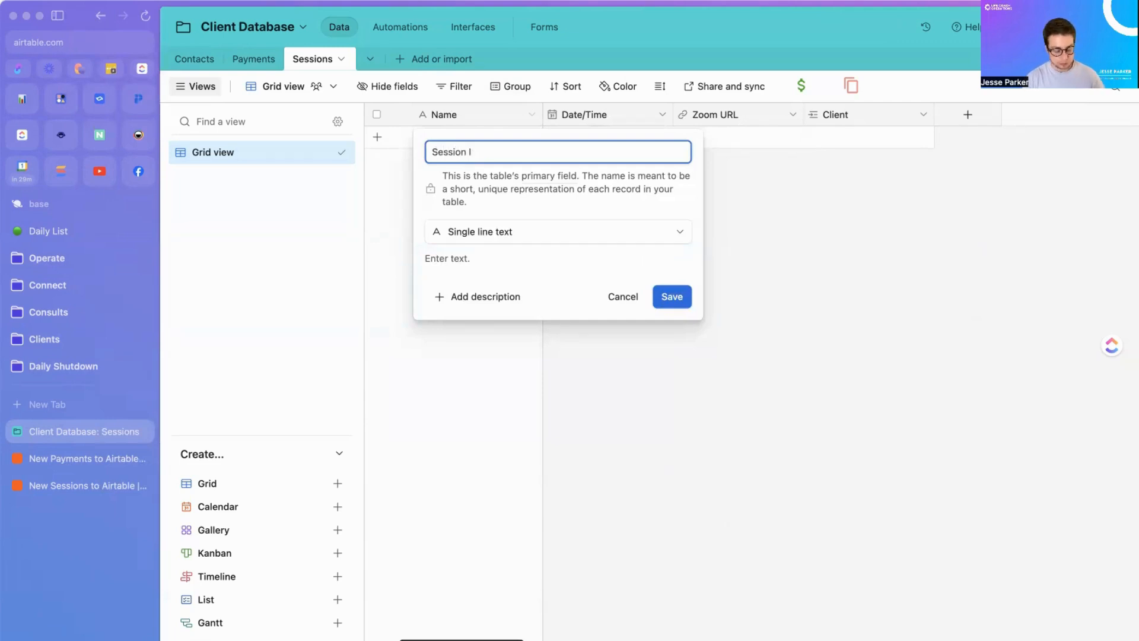
{"action": "type", "text": "D"}
{"action": "left_click", "coordinate": [679, 296]}
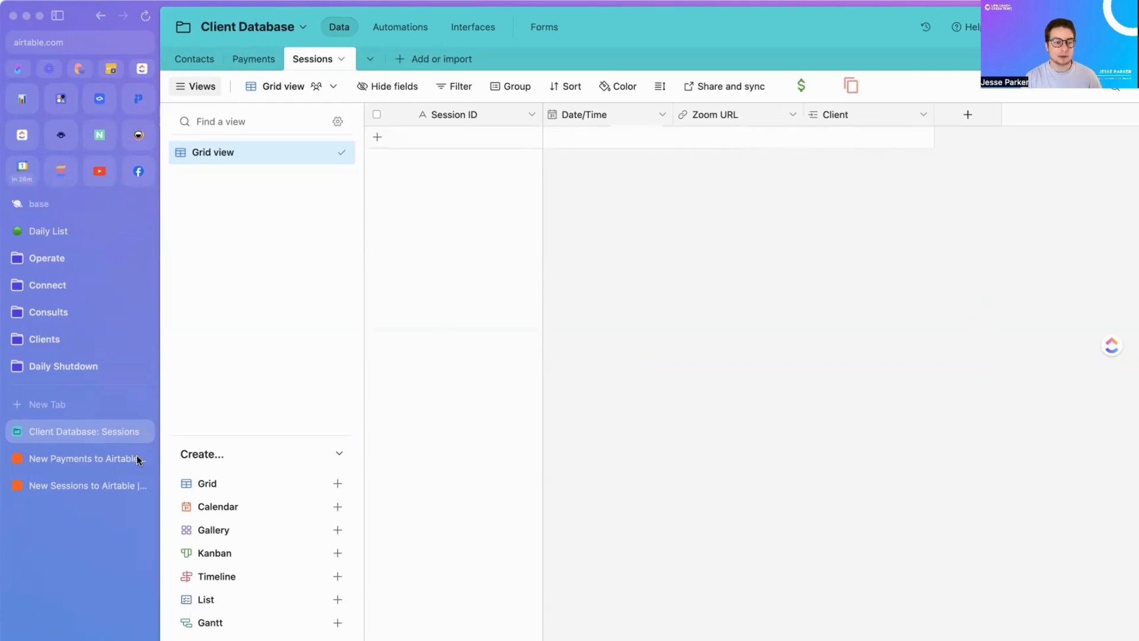
{"action": "left_click", "coordinate": [48, 492]}
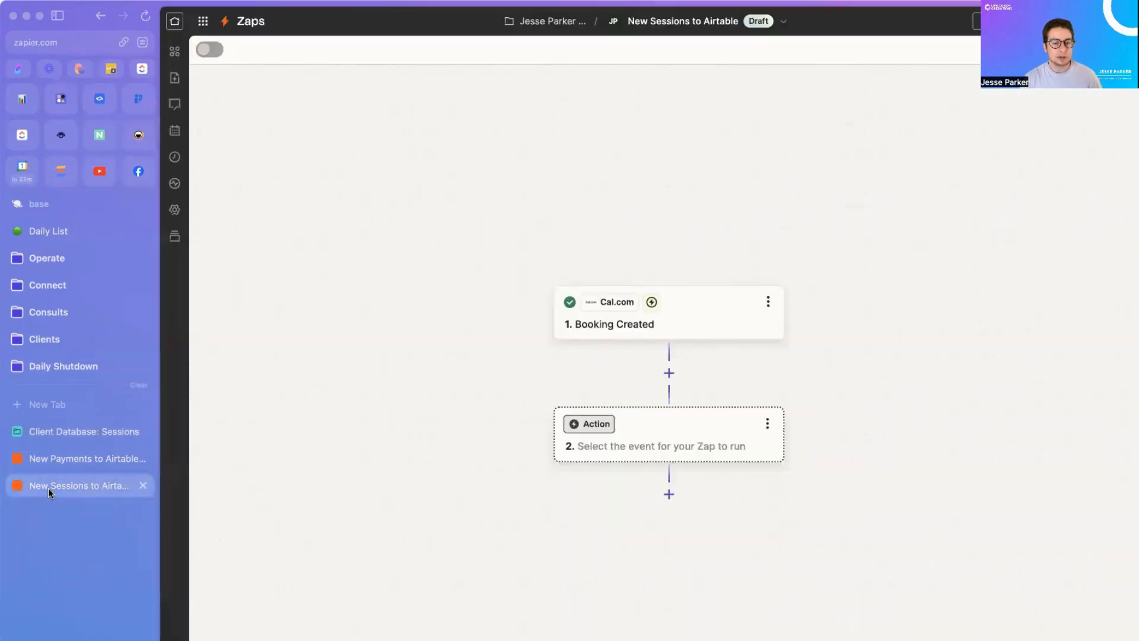
Step: Choose Airtable as the action app with the Create Record event
{"action": "left_click", "coordinate": [142, 460]}
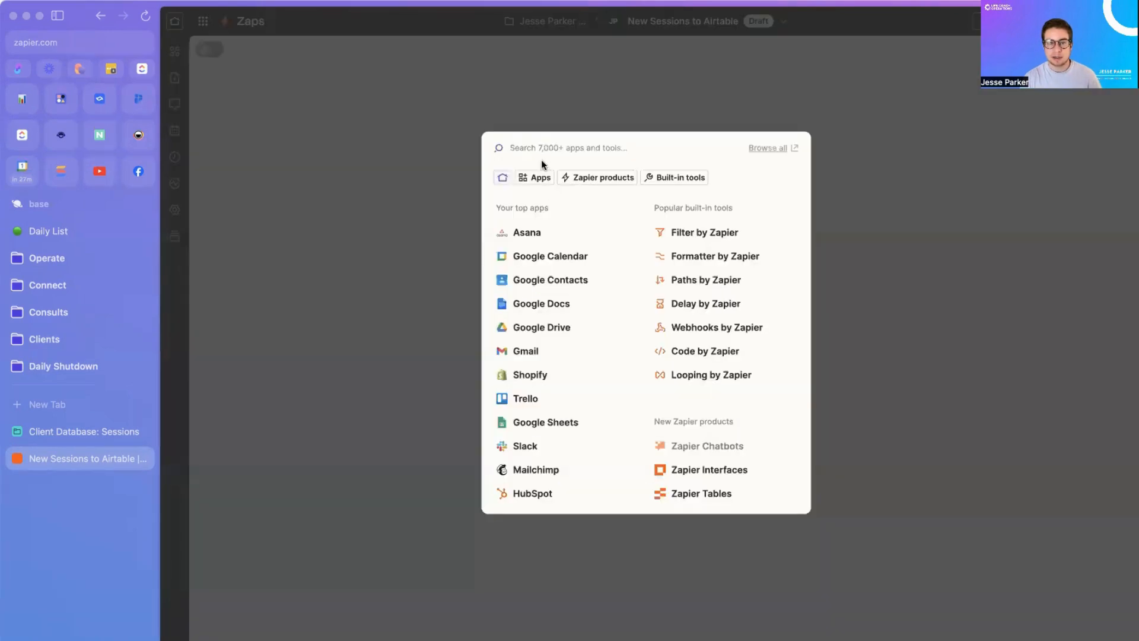
{"action": "type", "text": "al"}
{"action": "type", "text": "rt"}
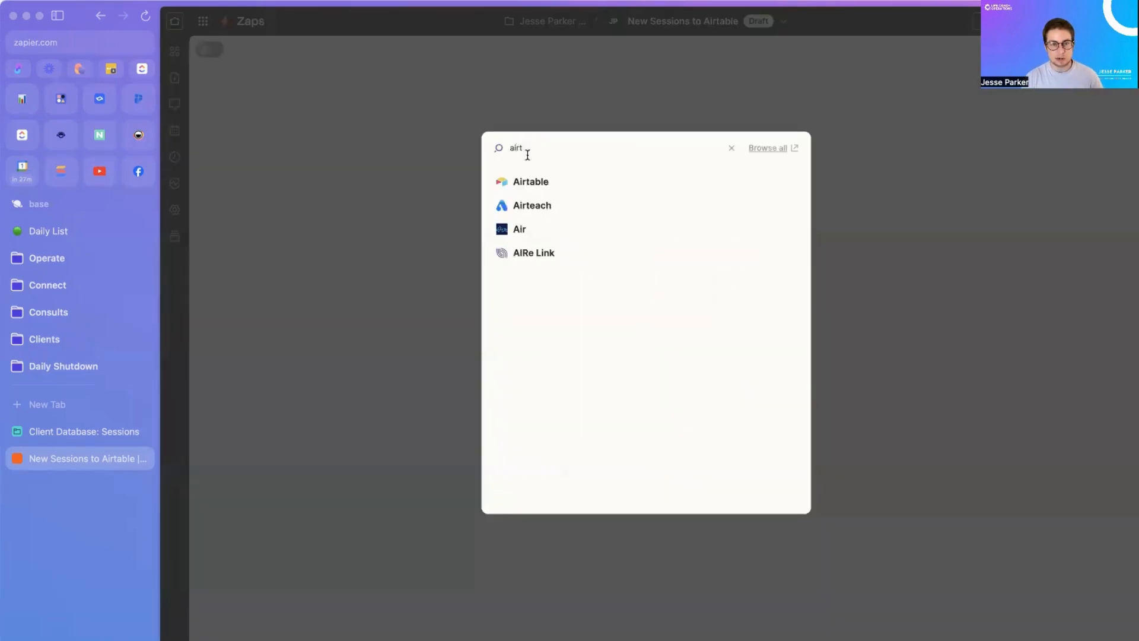
{"action": "left_click", "coordinate": [534, 181]}
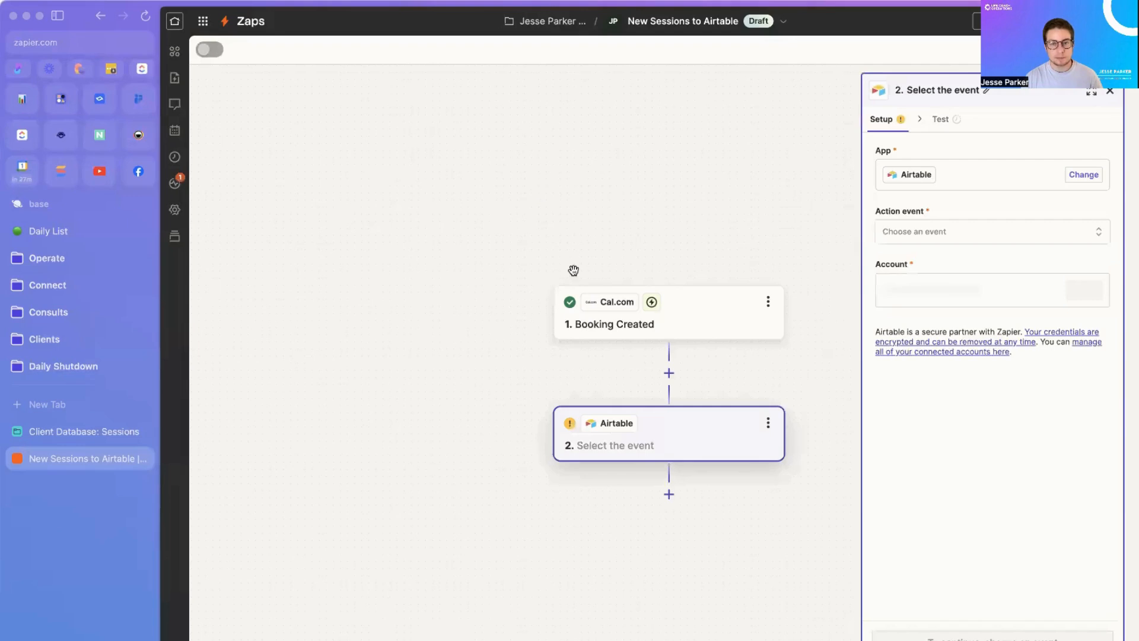
{"action": "left_click", "coordinate": [950, 232]}
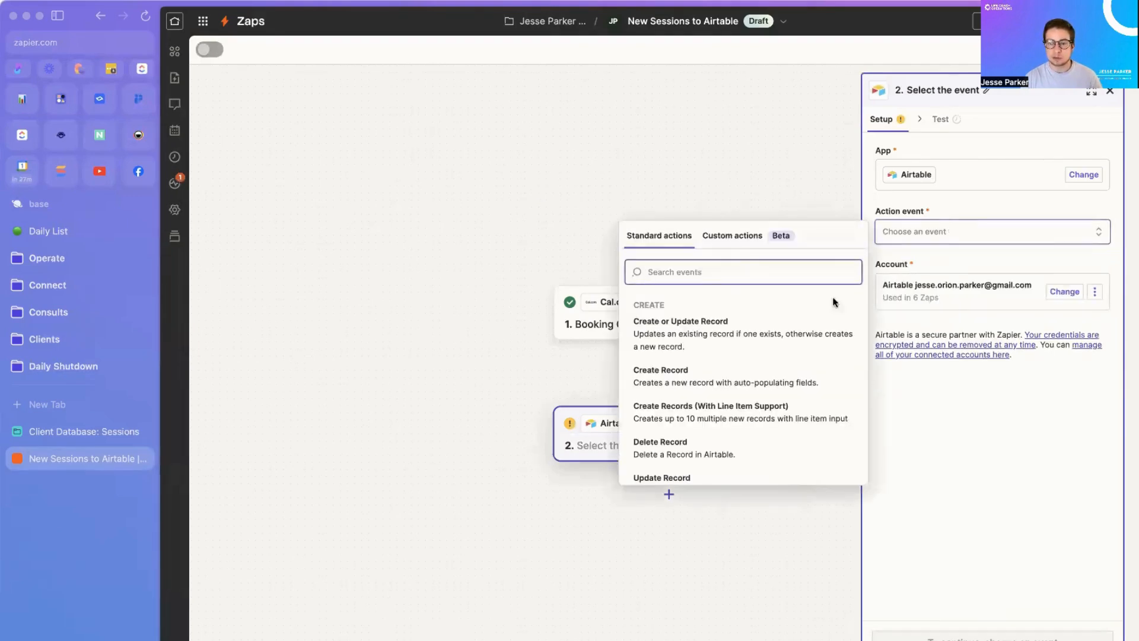
{"action": "left_click", "coordinate": [770, 374]}
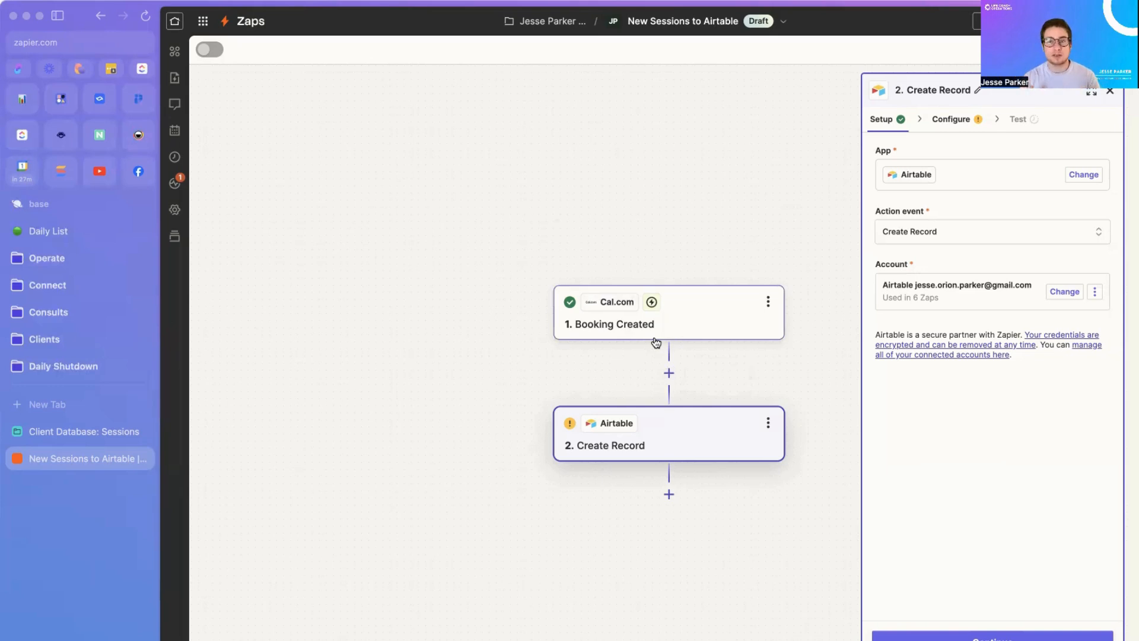
Step: Insert a filter passing only bookings whose Event Type Title contains 'Secret Meeting'
{"action": "left_click", "coordinate": [668, 373]}
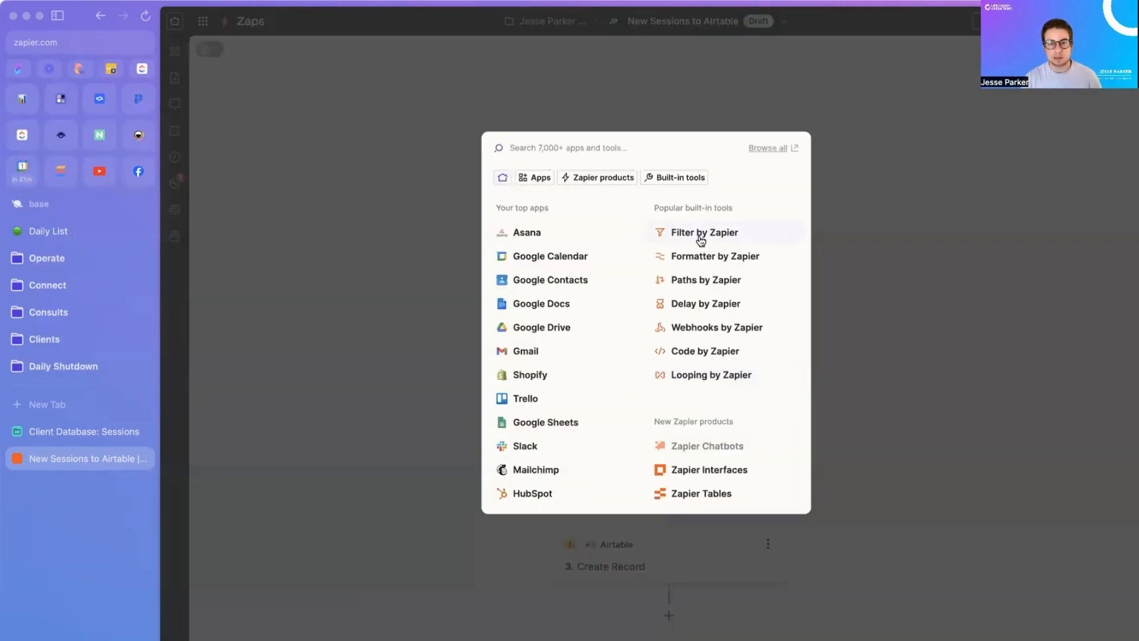
{"action": "left_click", "coordinate": [695, 235]}
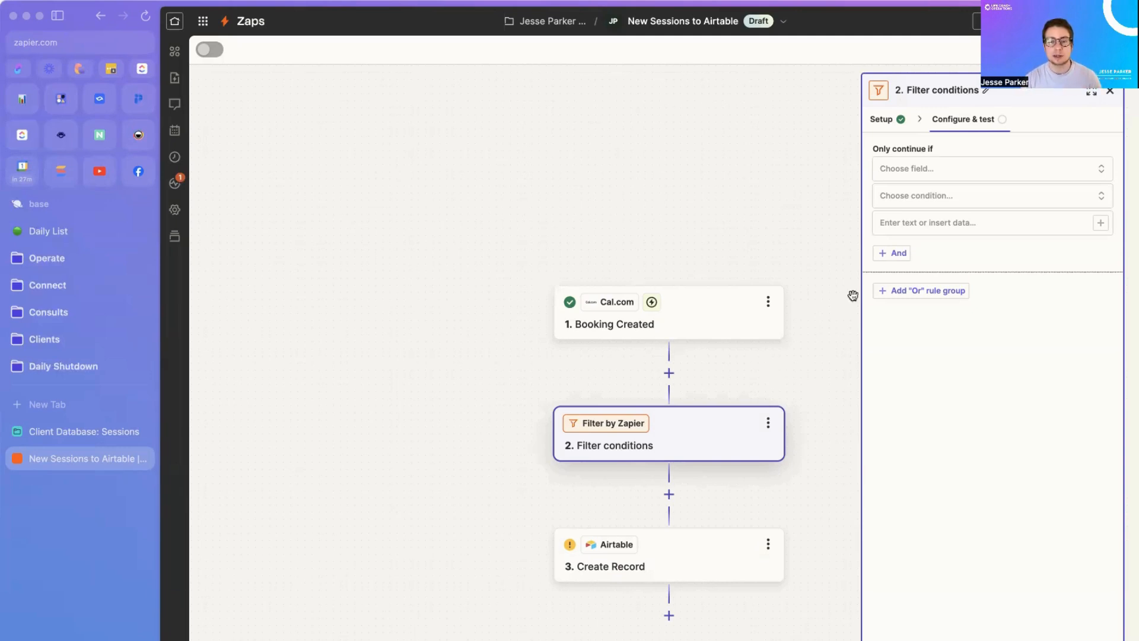
{"action": "left_click", "coordinate": [914, 175]}
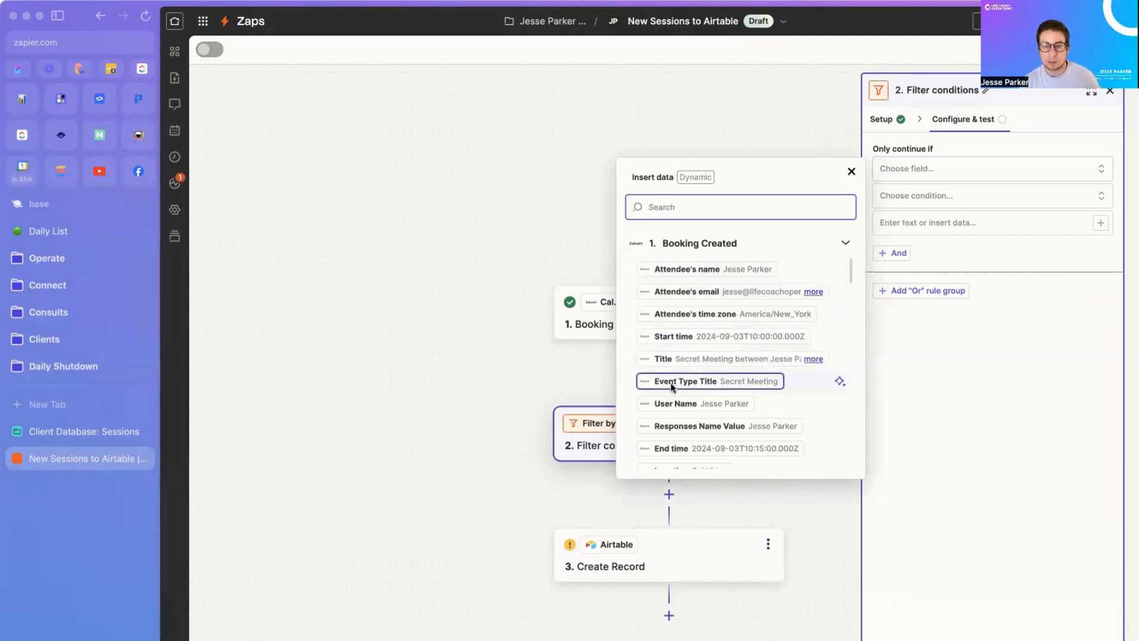
{"action": "left_click", "coordinate": [692, 382]}
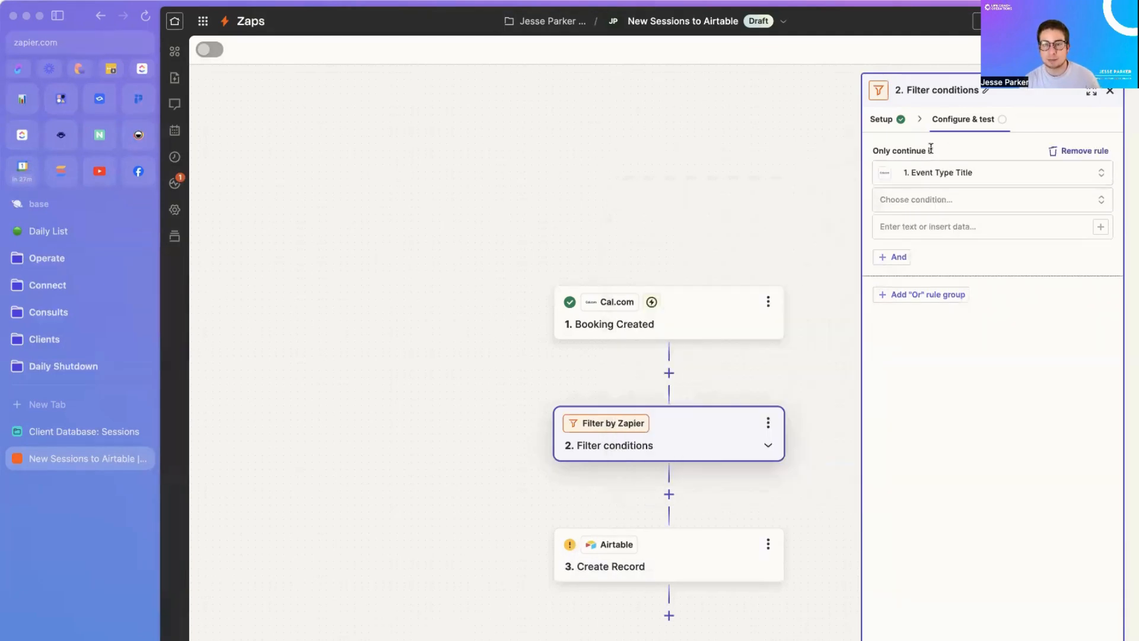
{"action": "left_click", "coordinate": [918, 201]}
{"action": "left_click", "coordinate": [918, 237]}
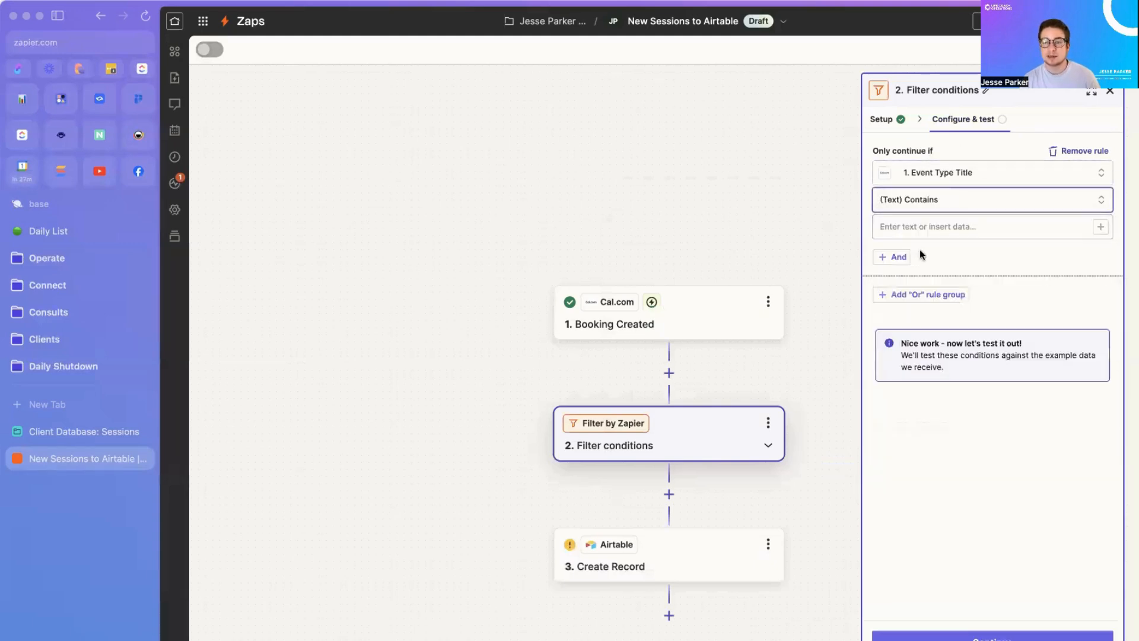
{"action": "type", "text": "Secre"}
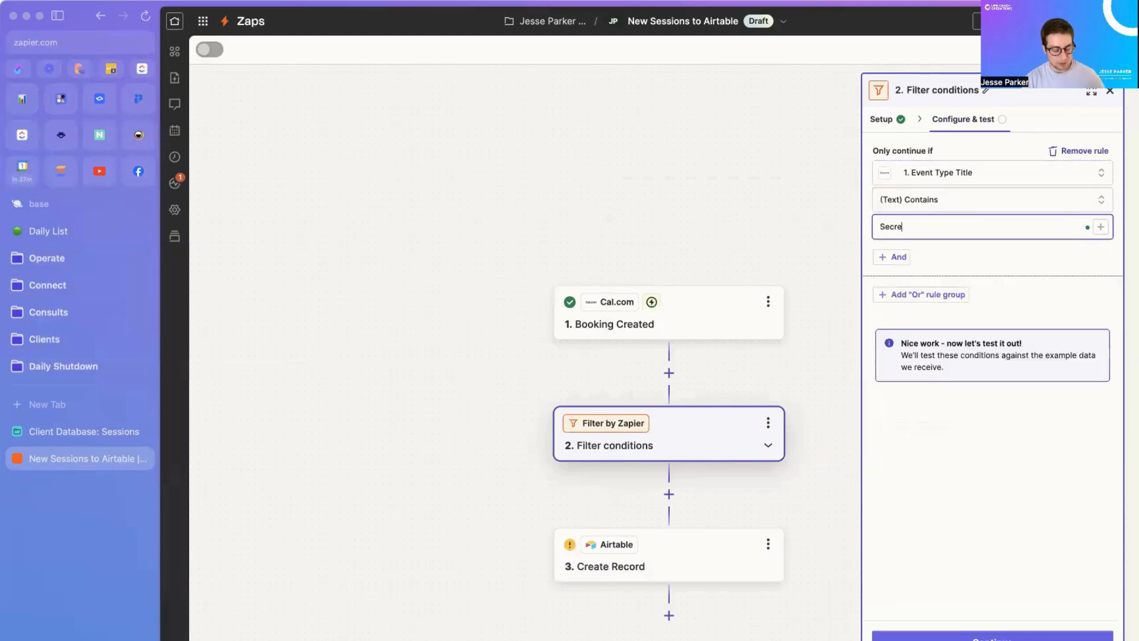
{"action": "type", "text": "t Meeting"}
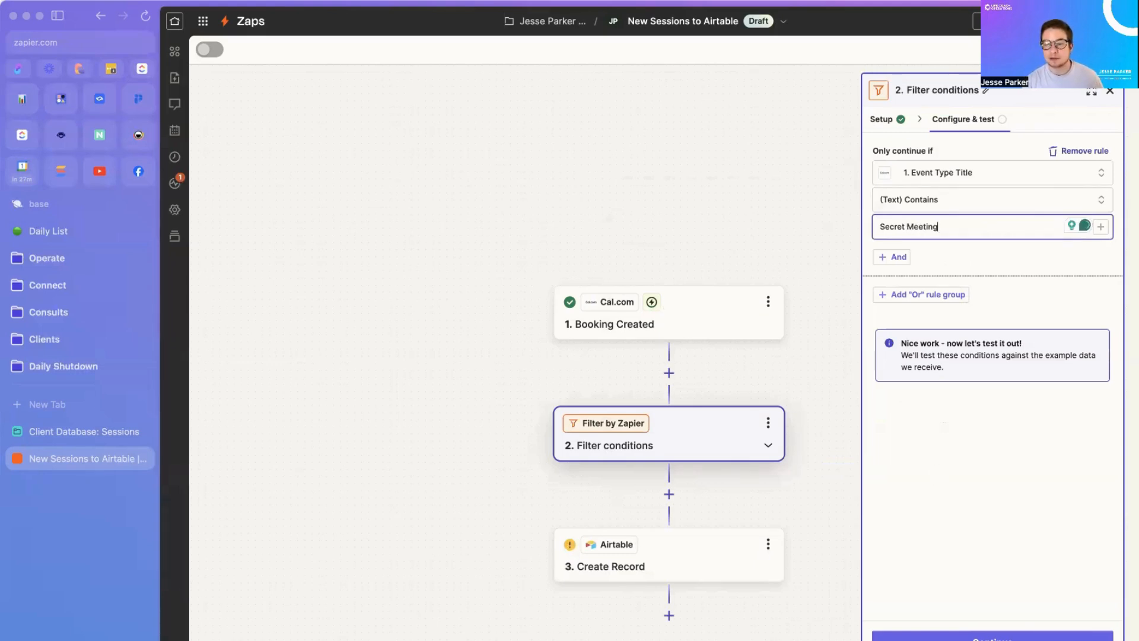
{"action": "left_click", "coordinate": [960, 638]}
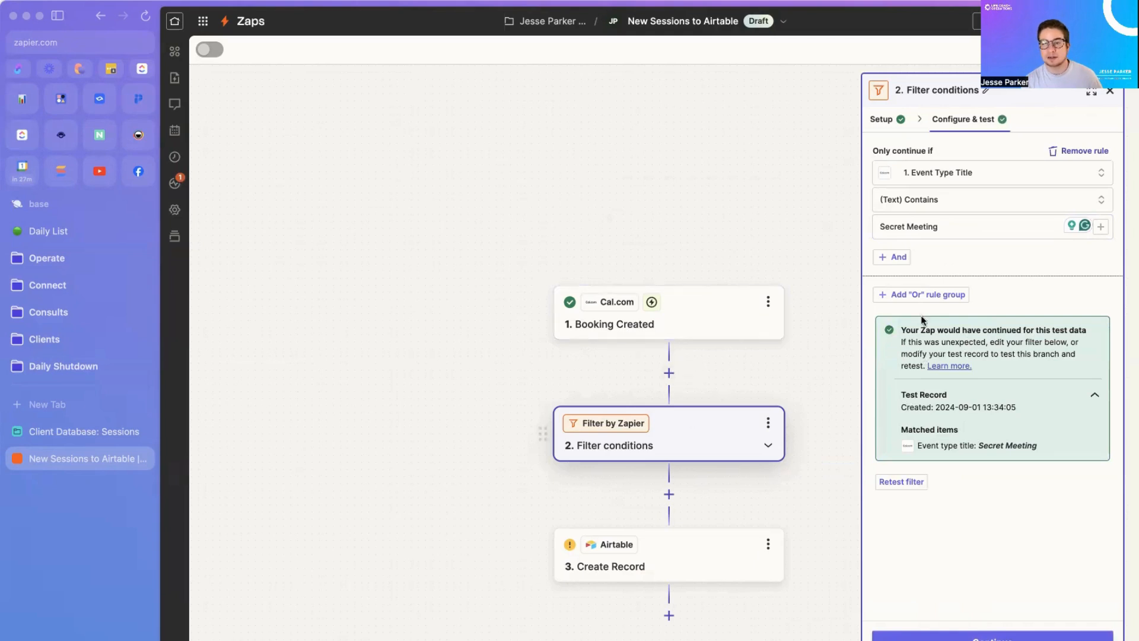
{"action": "left_click", "coordinate": [676, 557]}
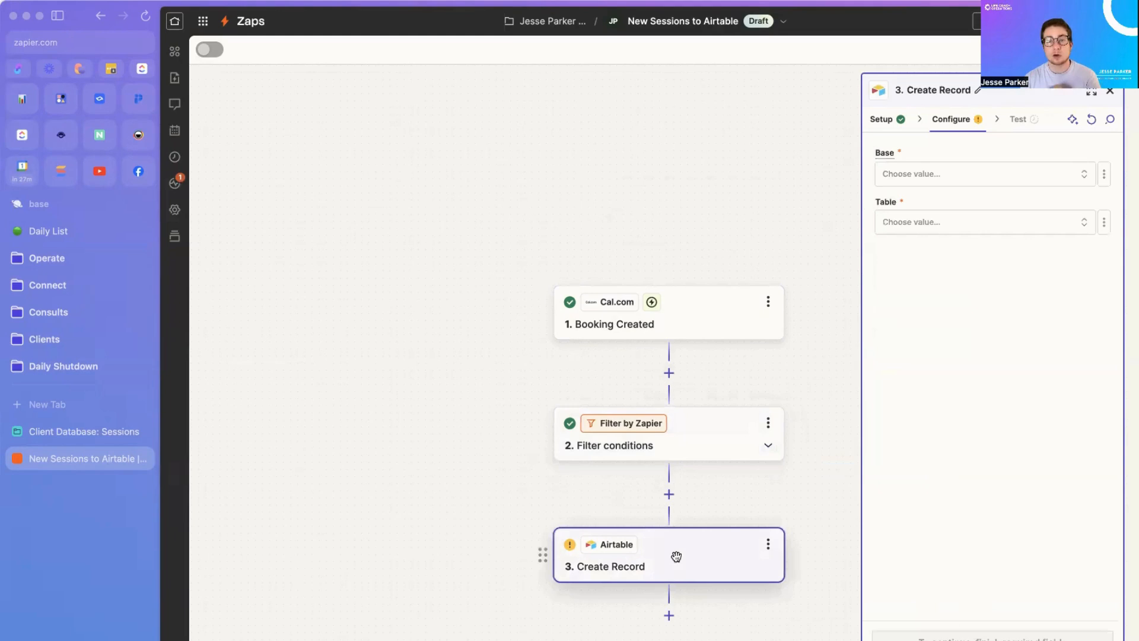
Step: Choose the Client Database base and the Sessions table for the Create Record step
{"action": "left_click", "coordinate": [934, 178]}
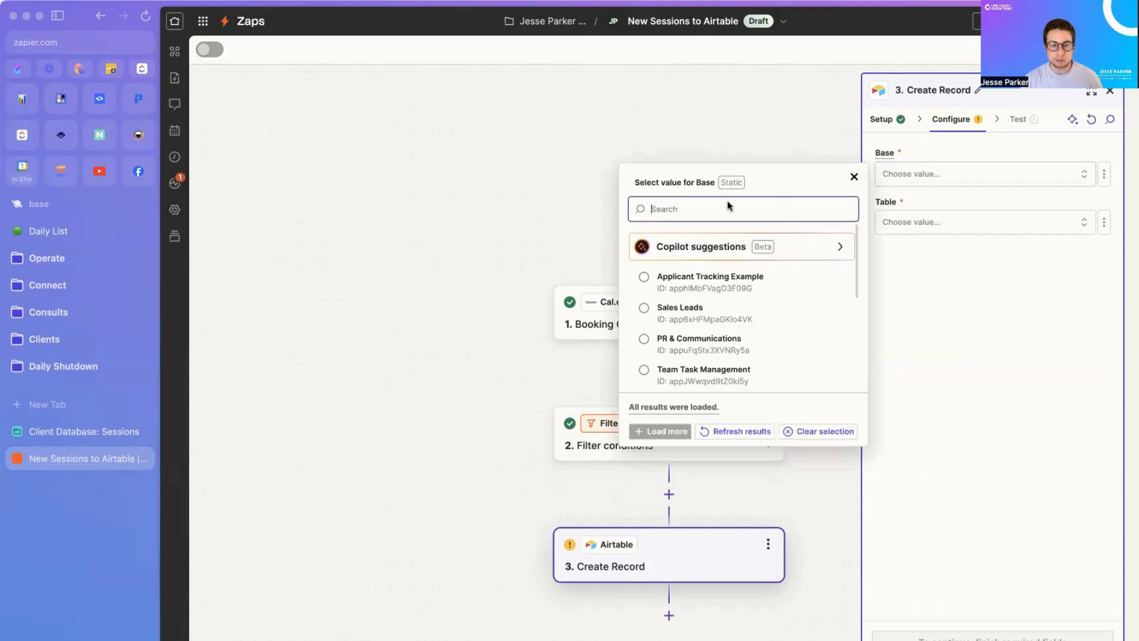
{"action": "type", "text": "cli"}
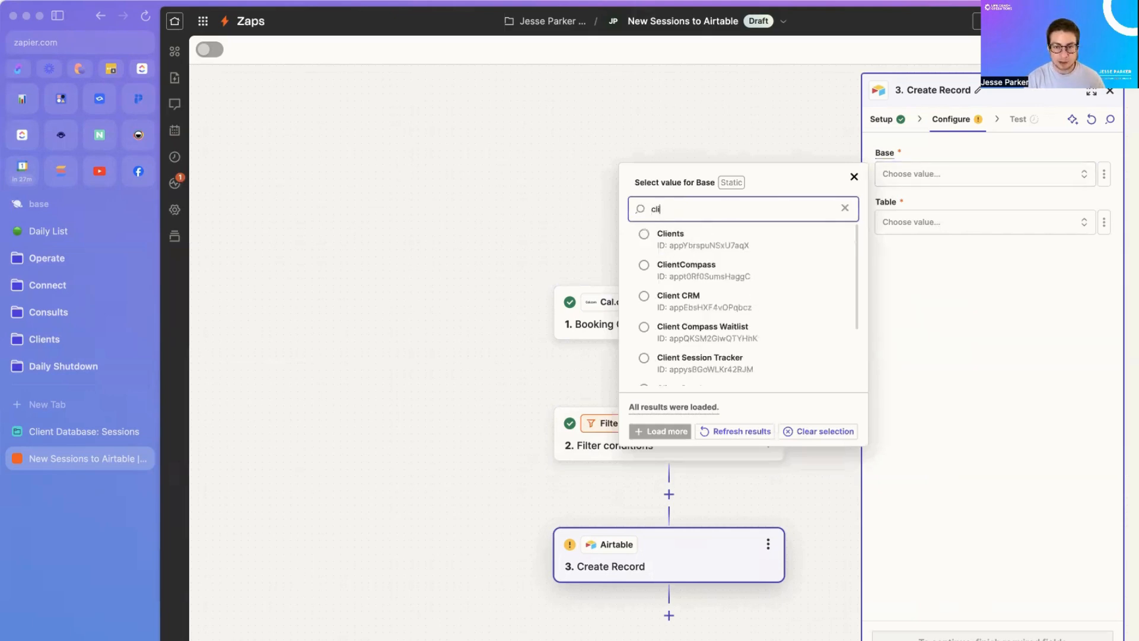
{"action": "type", "text": "ent data"}
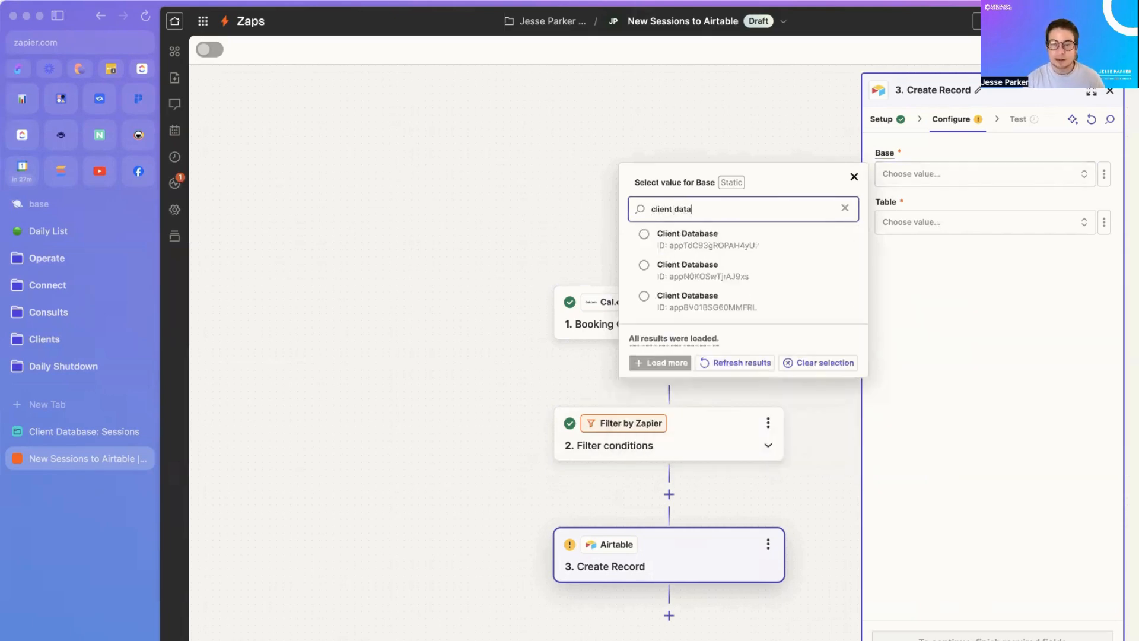
{"action": "left_click", "coordinate": [764, 268]}
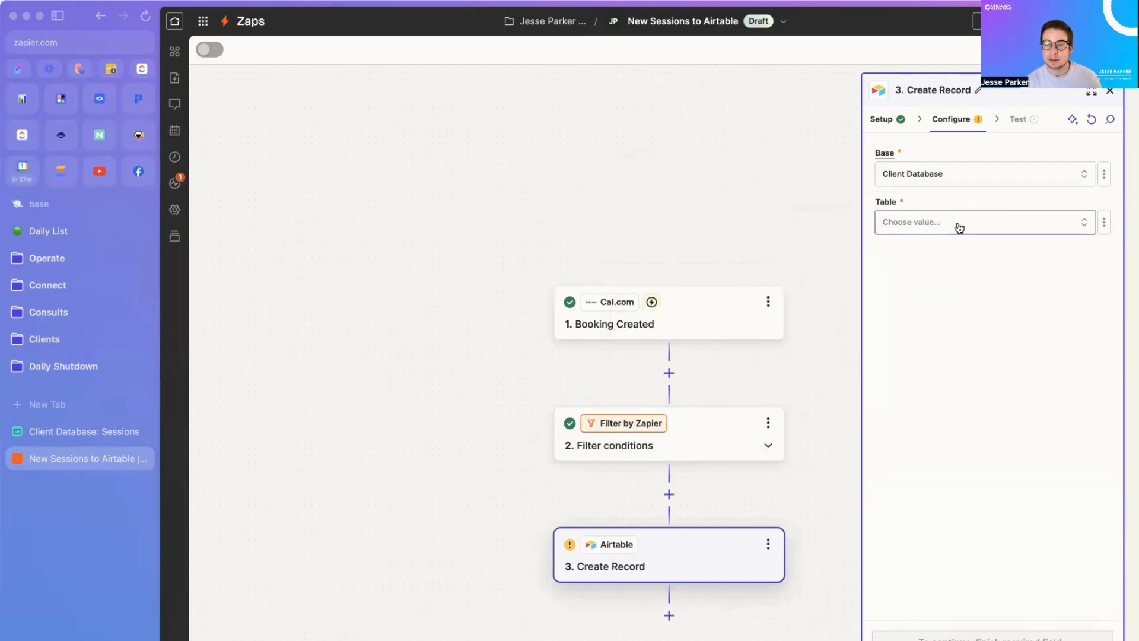
{"action": "left_click", "coordinate": [961, 228]}
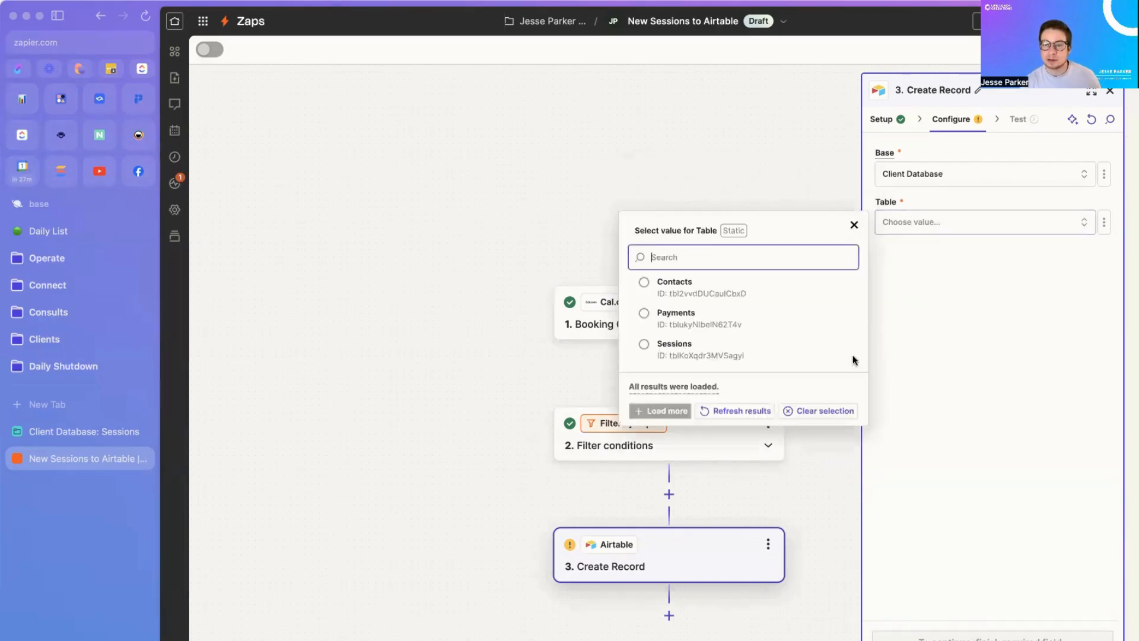
{"action": "left_click", "coordinate": [756, 354]}
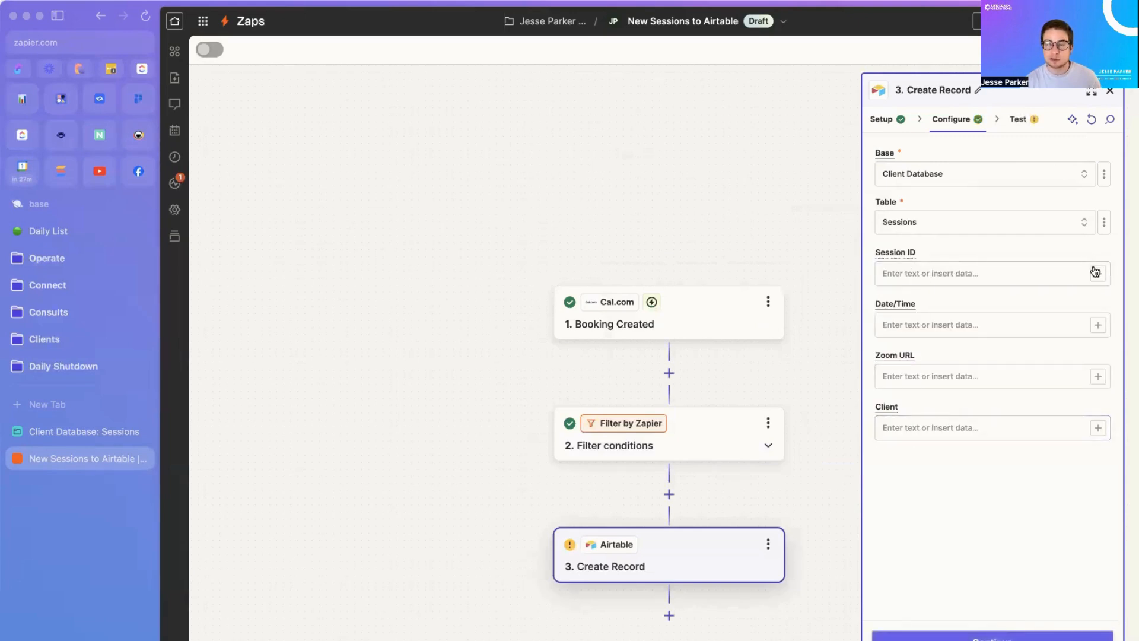
Step: Map the booking's Start time from Booking Created into the Date/Time field
{"action": "left_click", "coordinate": [1099, 326]}
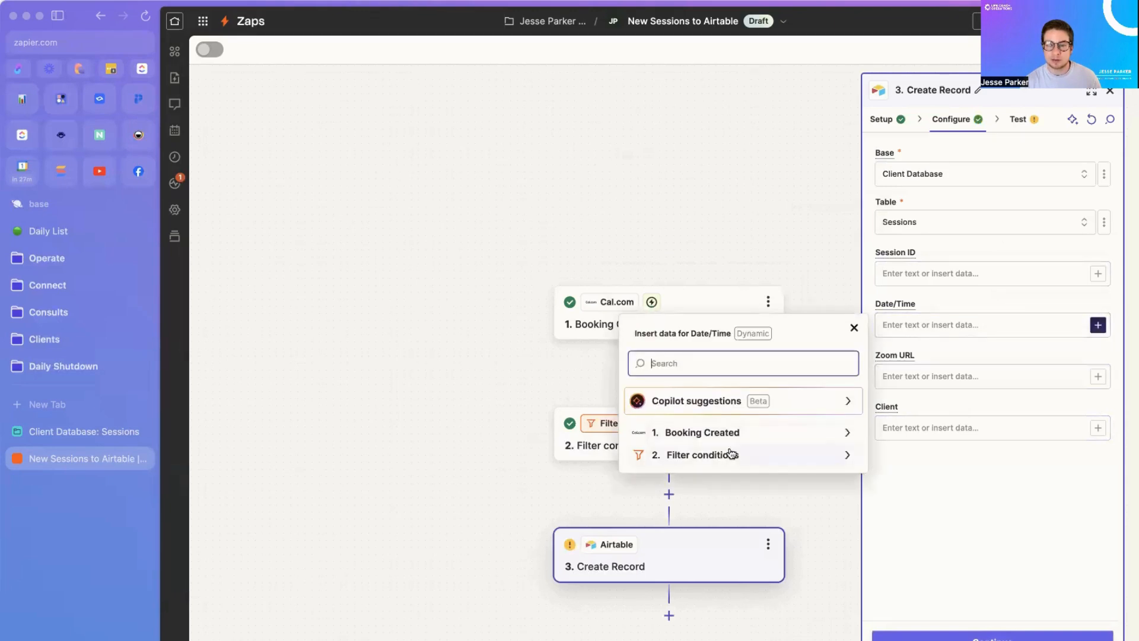
{"action": "left_click", "coordinate": [739, 433]}
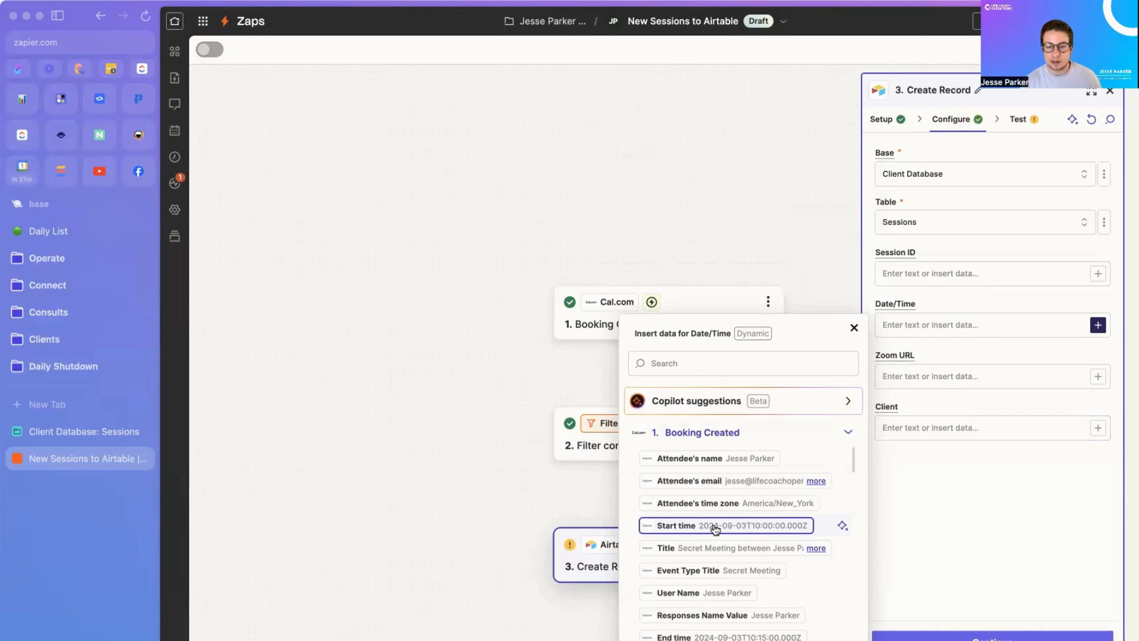
{"action": "left_click", "coordinate": [712, 530]}
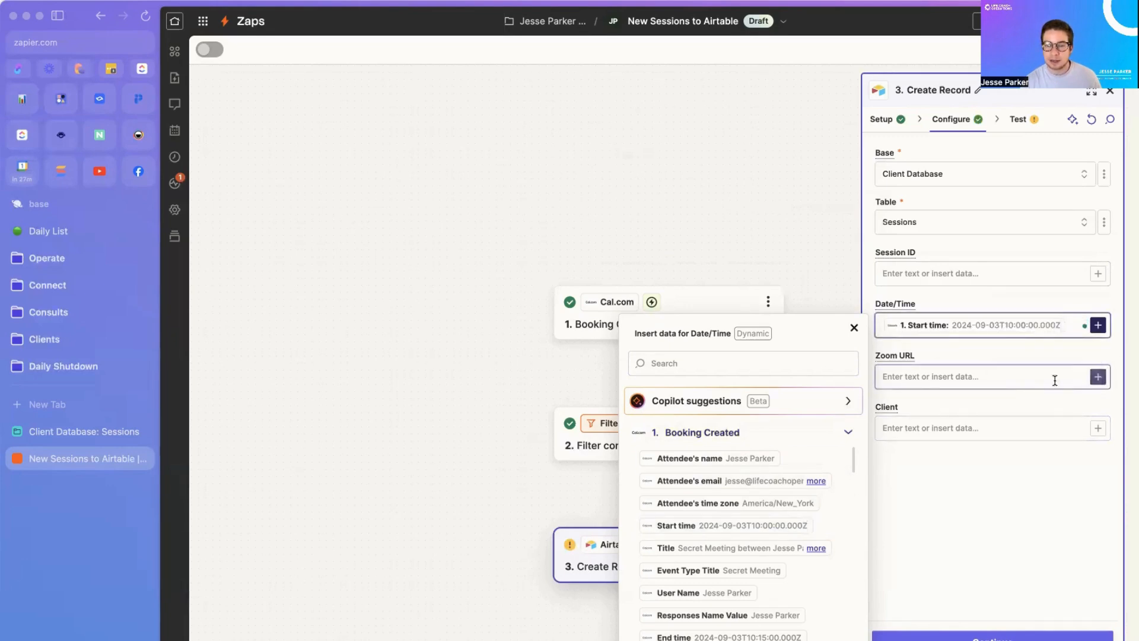
{"action": "scroll", "coordinate": [802, 534], "scroll_direction": "down", "scroll_amount": 3}
{"action": "scroll", "coordinate": [801, 559], "scroll_direction": "down", "scroll_amount": 6}
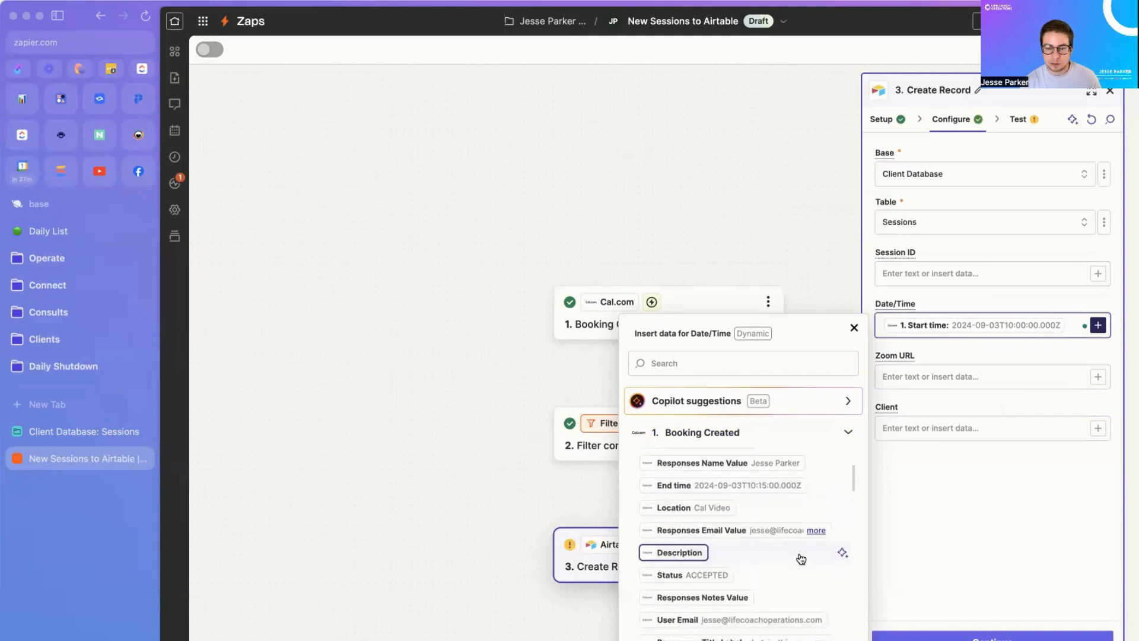
{"action": "scroll", "coordinate": [793, 612], "scroll_direction": "down", "scroll_amount": 10}
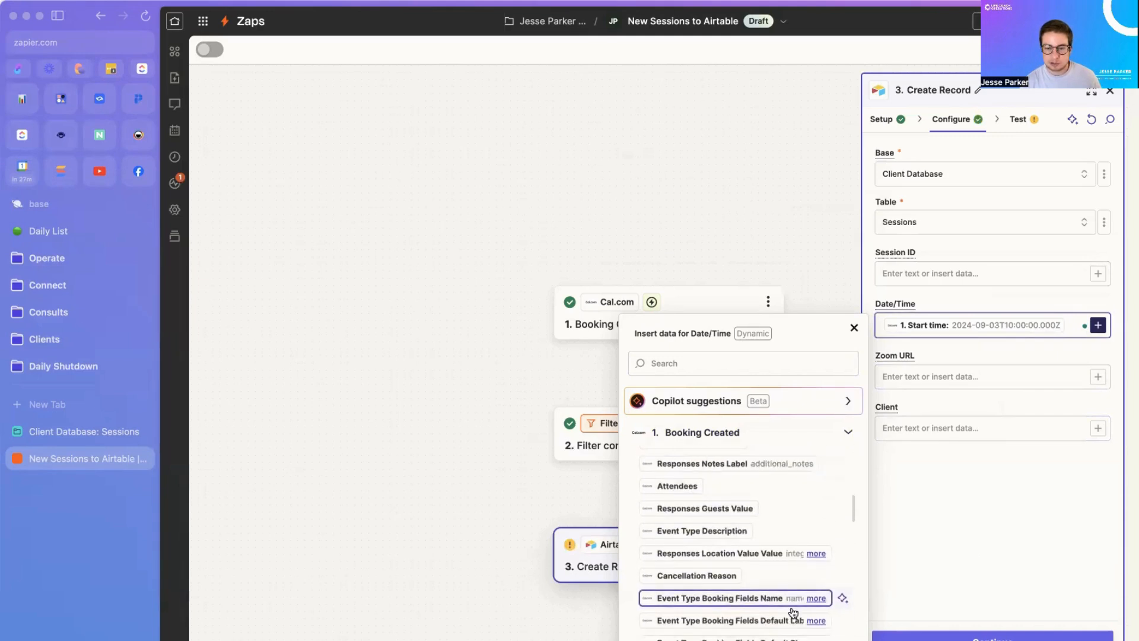
{"action": "scroll", "coordinate": [793, 612], "scroll_direction": "down", "scroll_amount": 10}
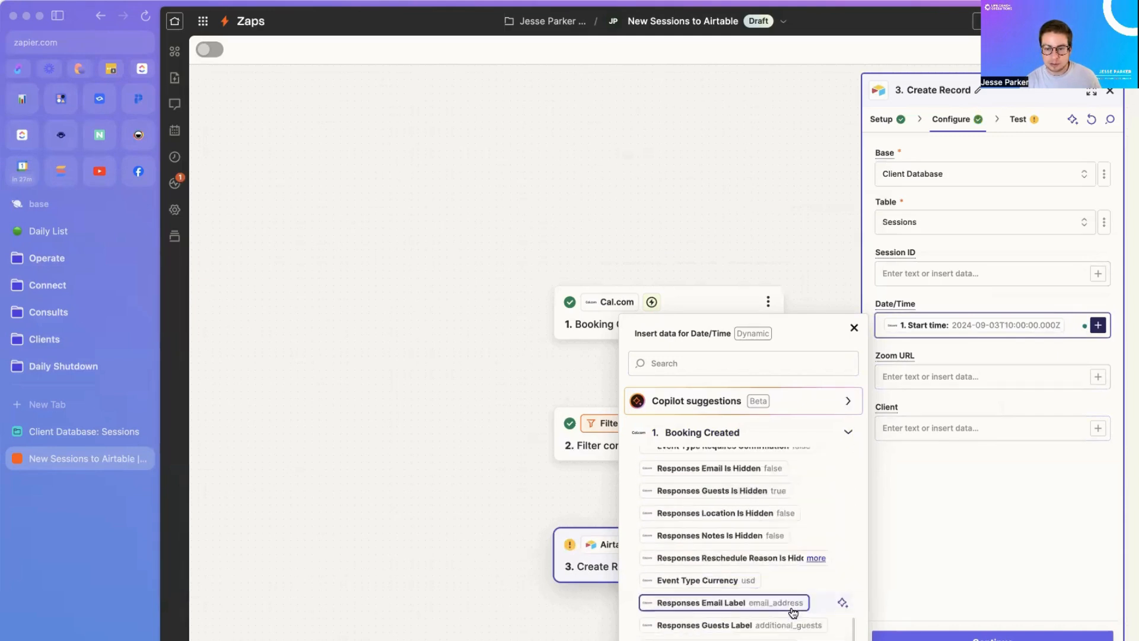
{"action": "scroll", "coordinate": [793, 612], "scroll_direction": "up", "scroll_amount": 20}
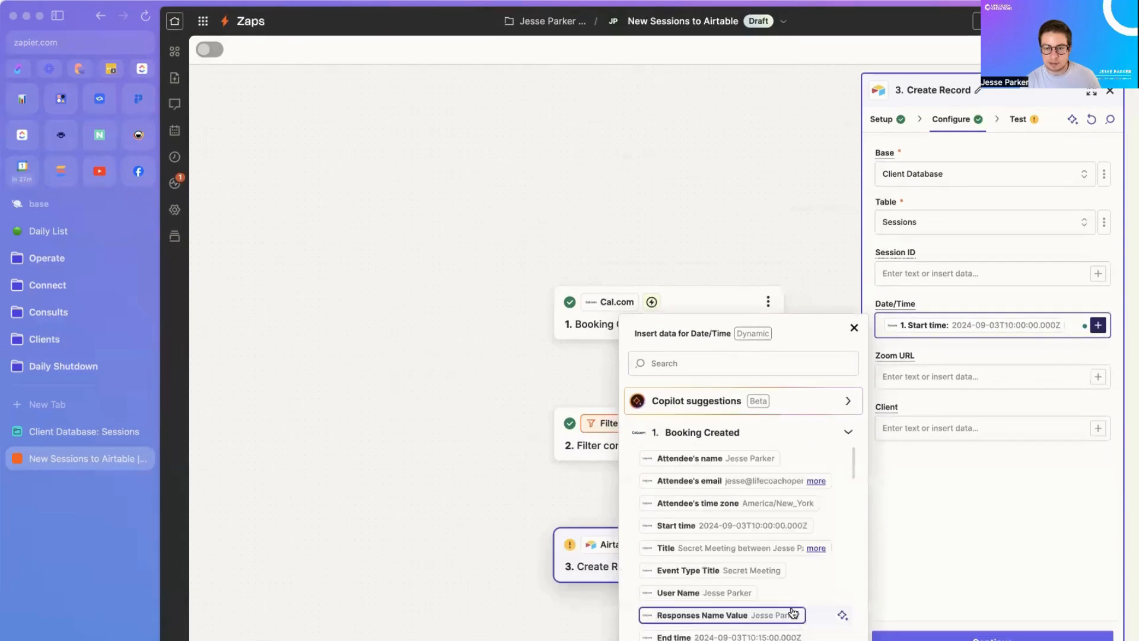
{"action": "left_click", "coordinate": [704, 364]}
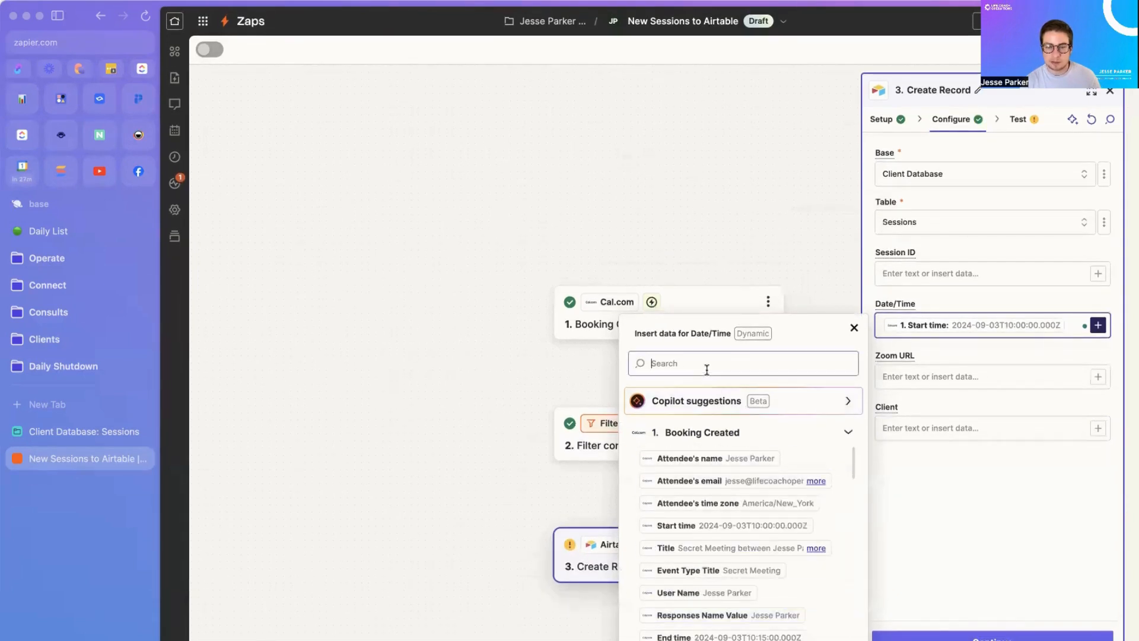
{"action": "type", "text": "zoom"}
{"action": "key", "text": "BackSpace"}
{"action": "key", "text": "BackSpace"}
{"action": "key", "text": "BackSpace"}
{"action": "key", "text": "BackSpace"}
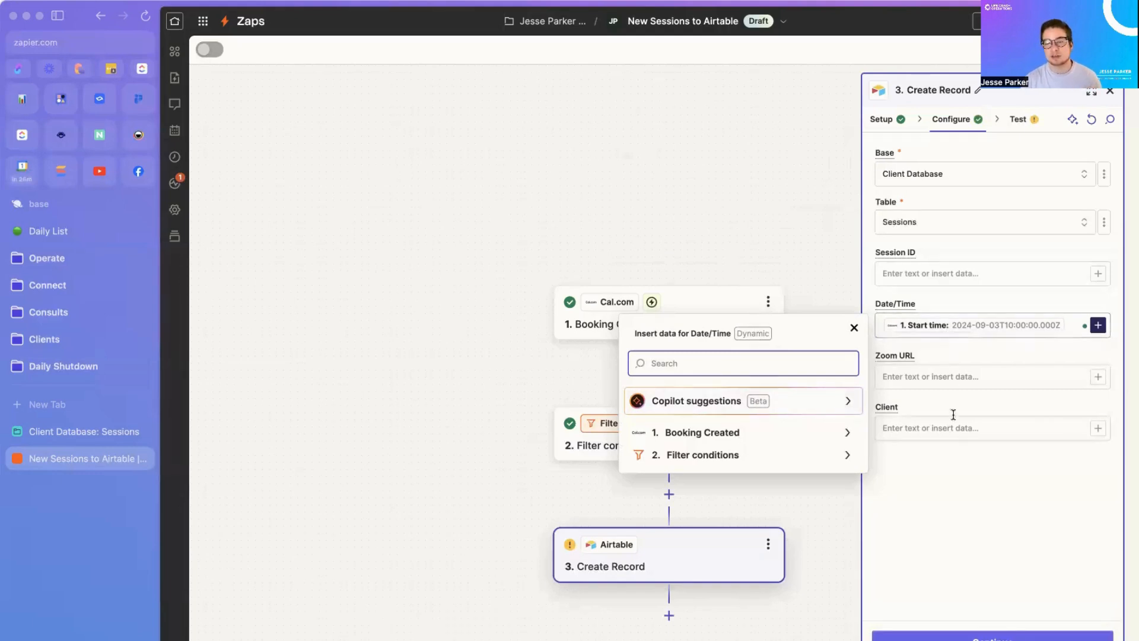
{"action": "left_click", "coordinate": [978, 428]}
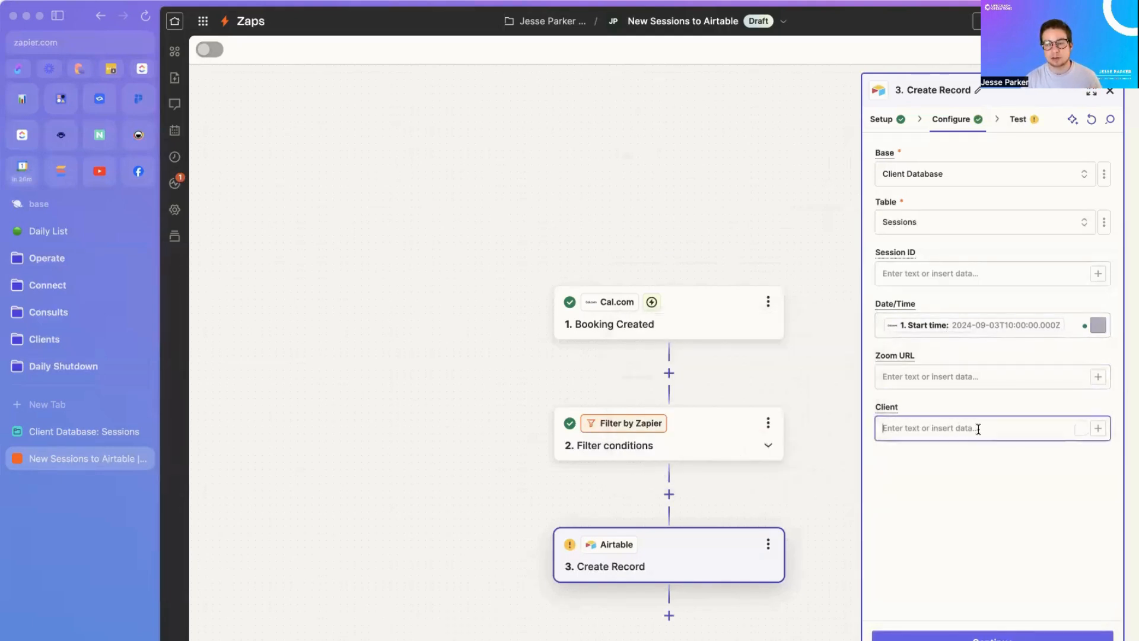
Step: Map the attendee's email into the Client field, then bring up Airtable's Contacts table
{"action": "left_click", "coordinate": [1097, 429]}
{"action": "left_click", "coordinate": [776, 540]}
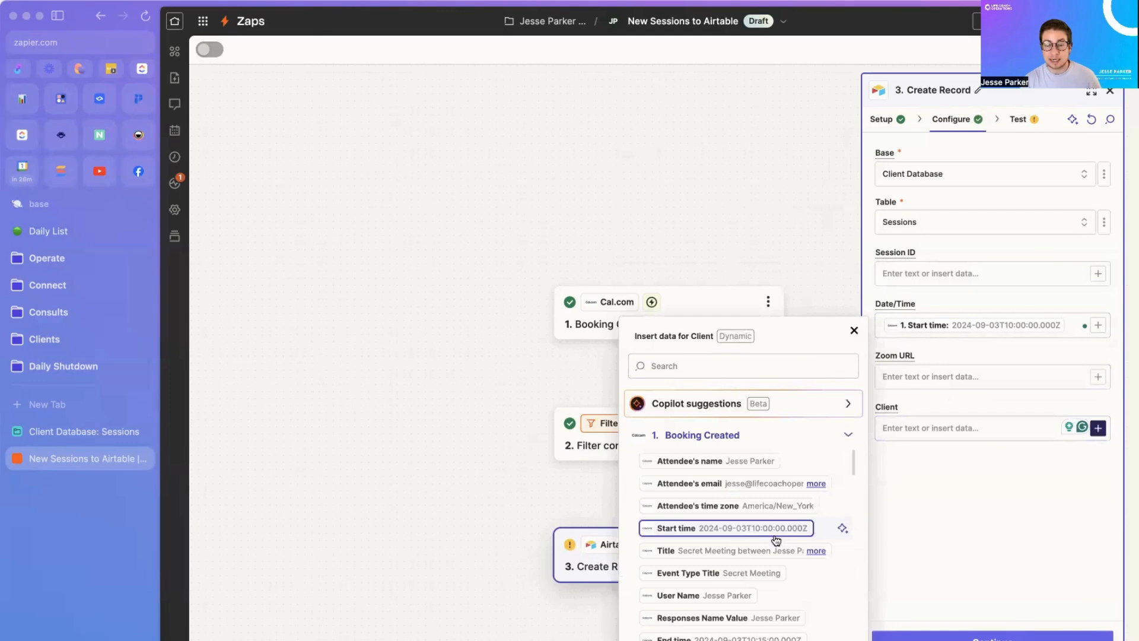
{"action": "left_click", "coordinate": [754, 487]}
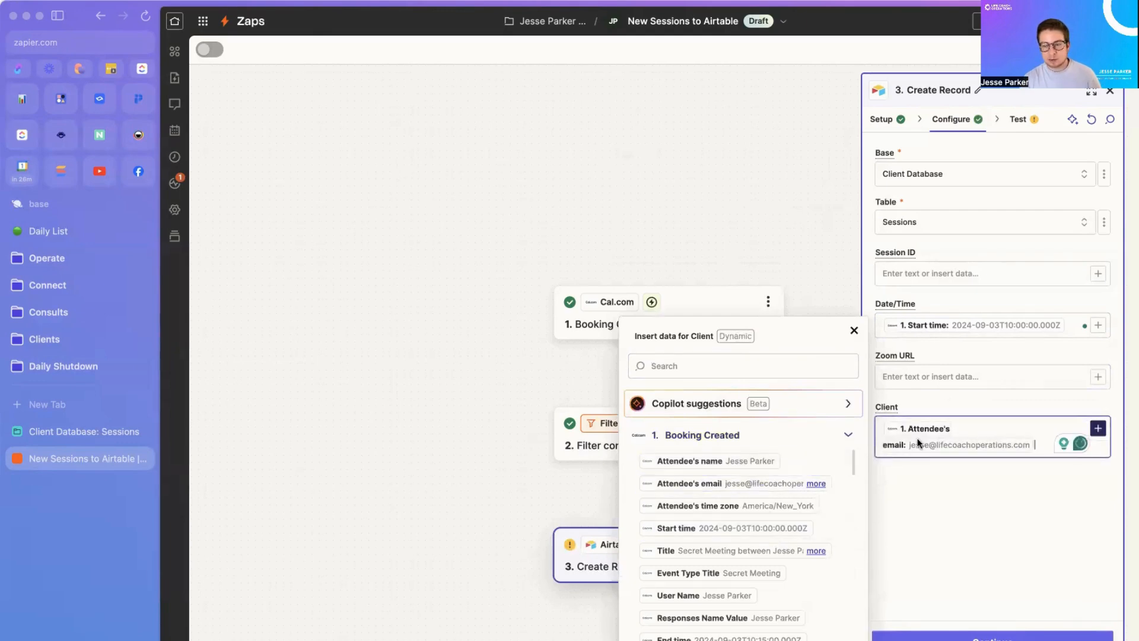
{"action": "left_click", "coordinate": [917, 507]}
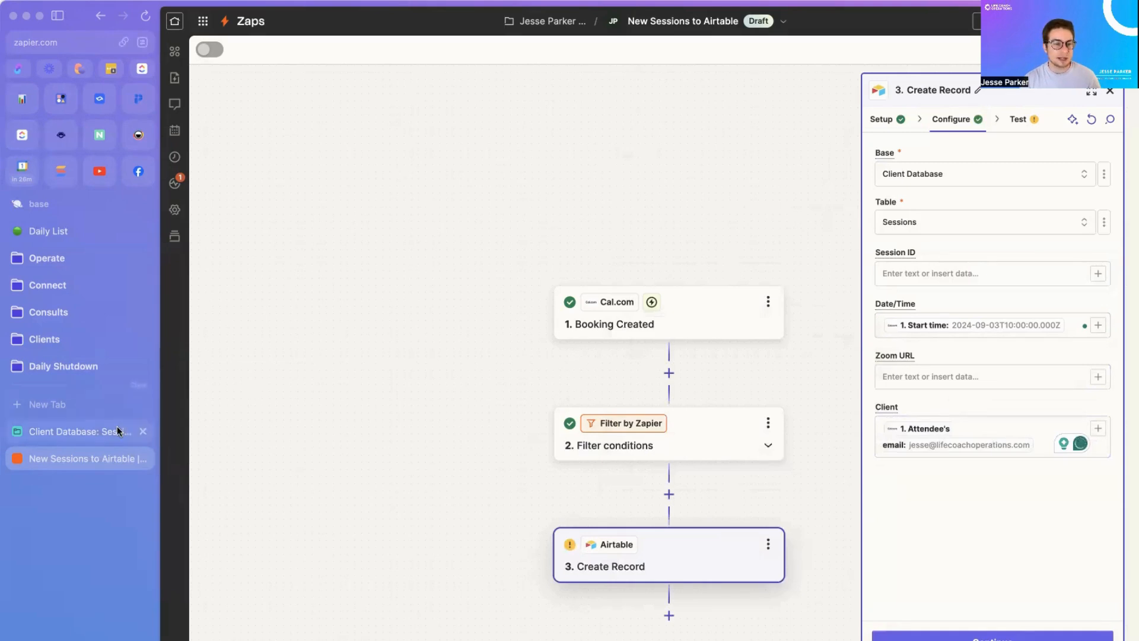
{"action": "left_click", "coordinate": [100, 432]}
{"action": "left_click", "coordinate": [199, 60]}
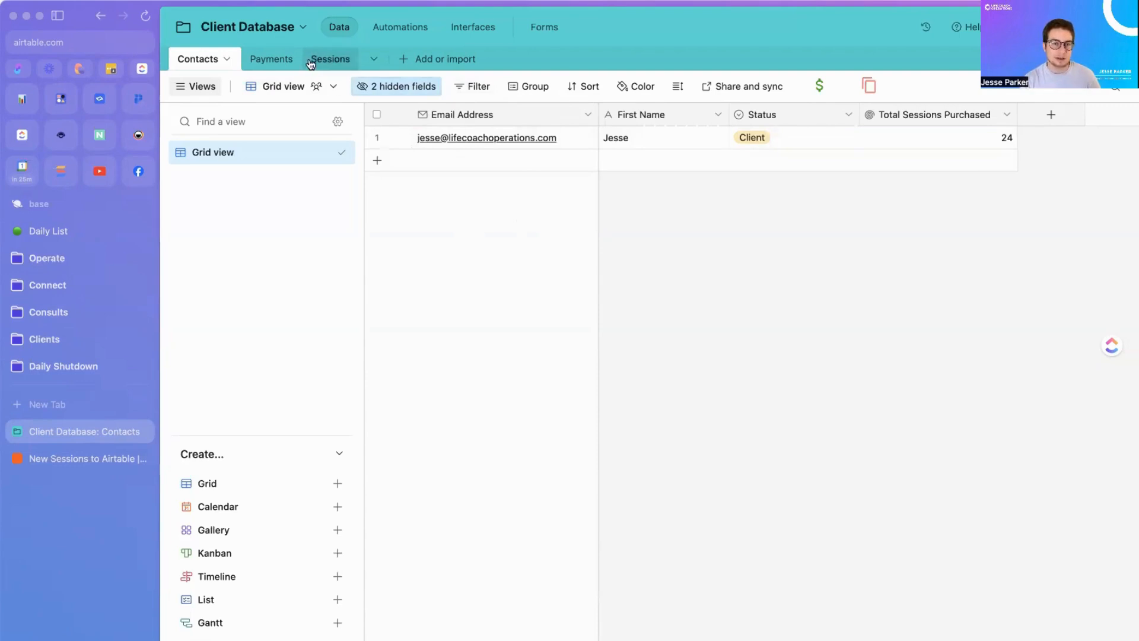
Step: Delete the Zoom URL field from Airtable's Sessions table and return to the Zapier zap
{"action": "left_click", "coordinate": [330, 58]}
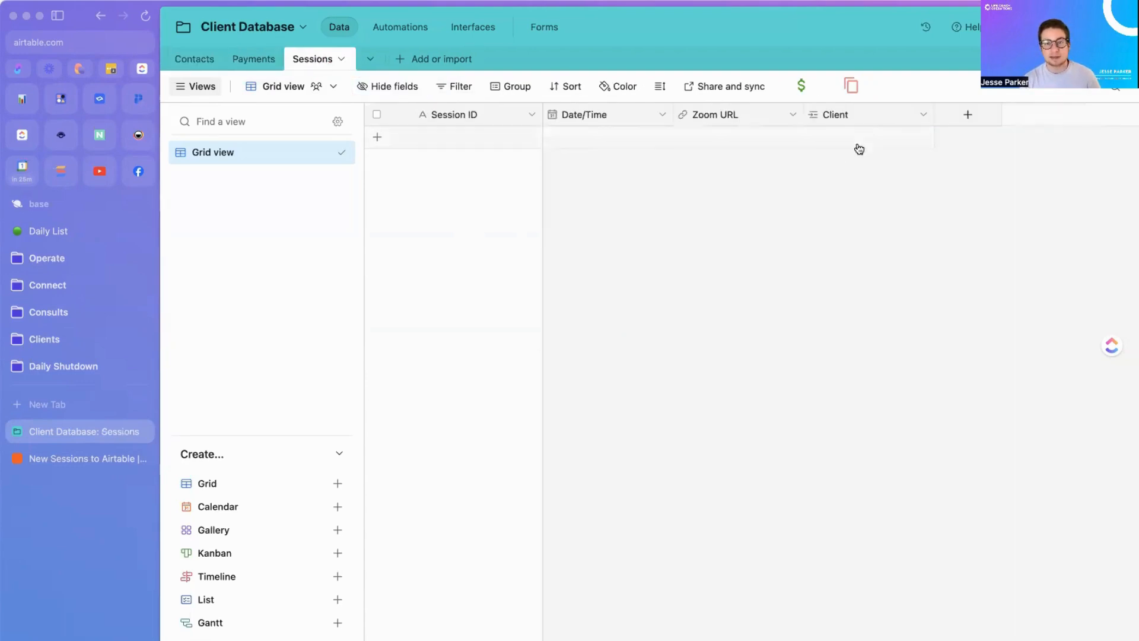
{"action": "left_click", "coordinate": [196, 59]}
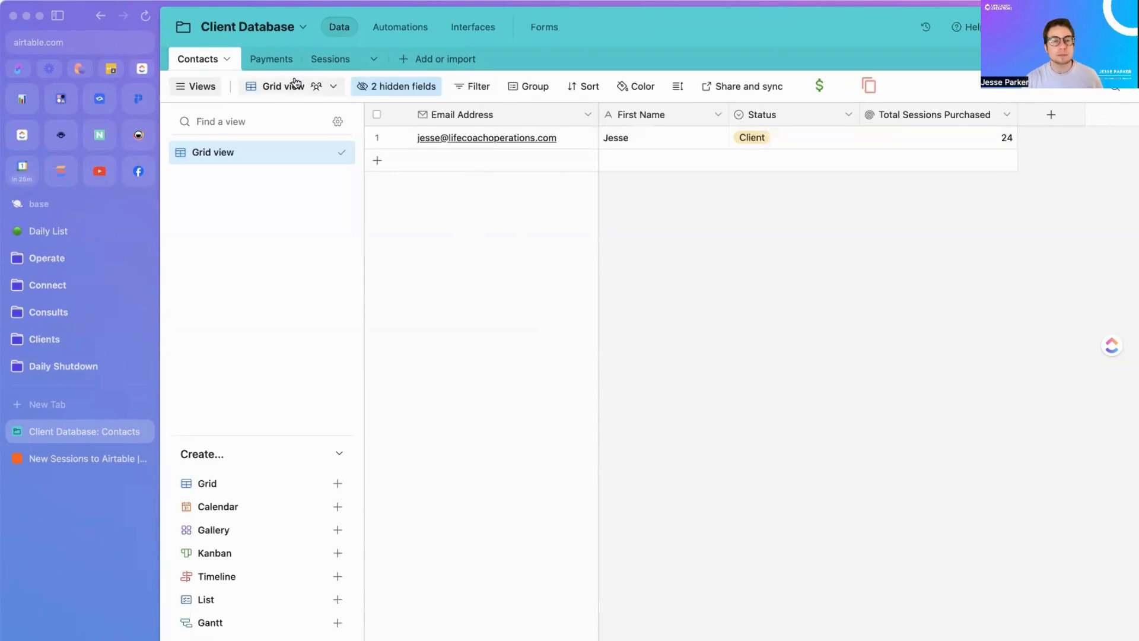
{"action": "left_click", "coordinate": [330, 59]}
{"action": "left_click", "coordinate": [789, 122]}
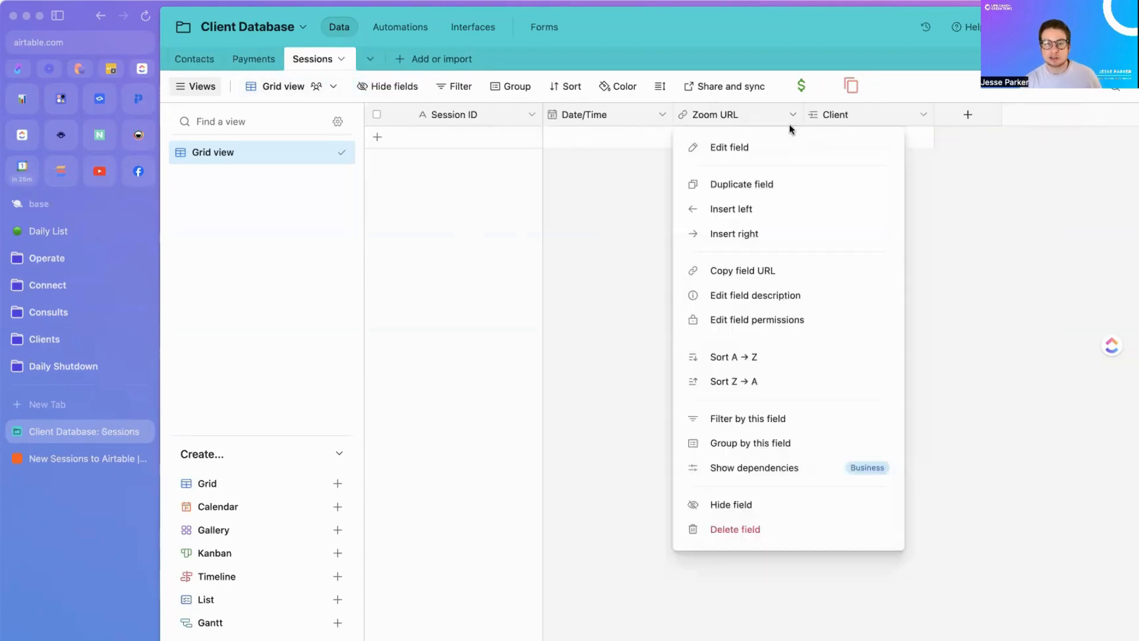
{"action": "left_click", "coordinate": [747, 529]}
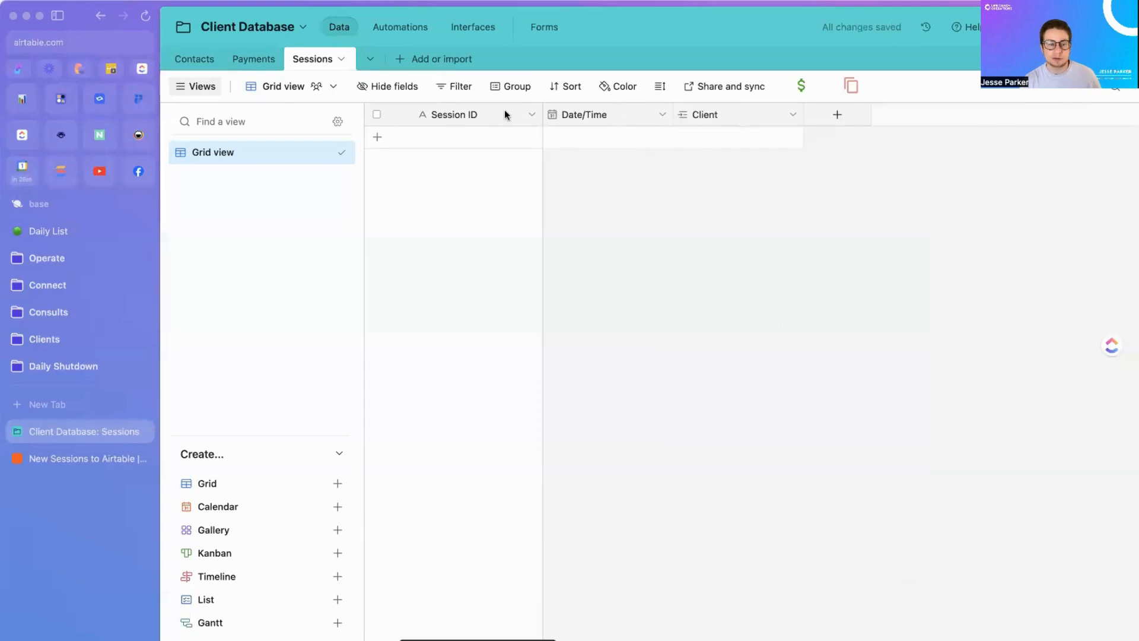
{"action": "left_click", "coordinate": [98, 458]}
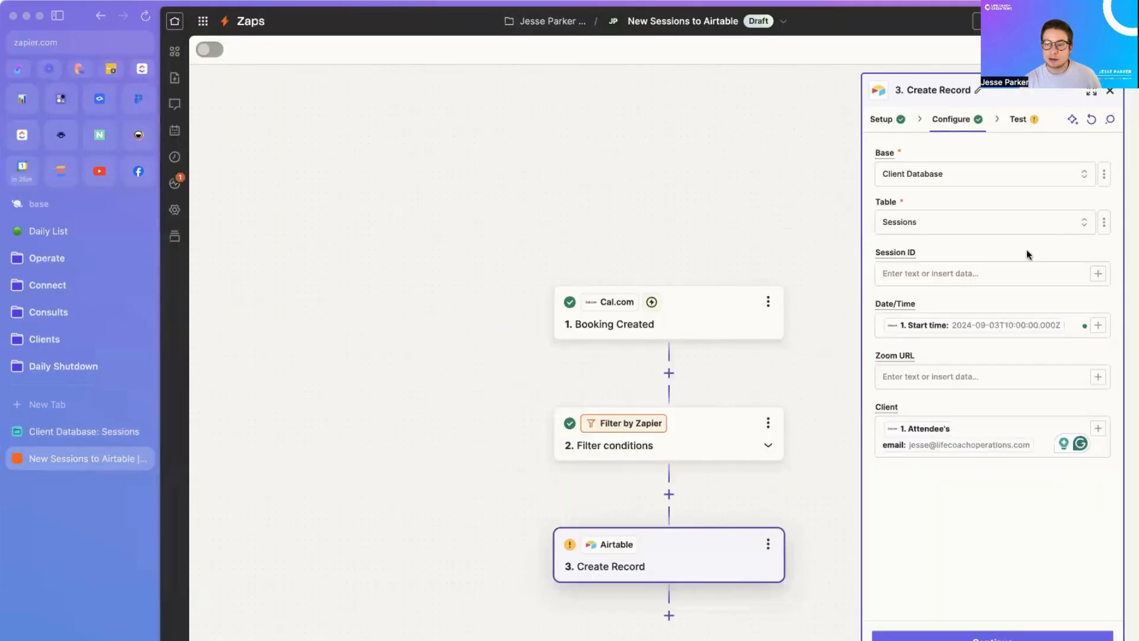
Step: Refresh the Create Record fields and browse the Booking Created data for Session ID
{"action": "left_click", "coordinate": [1091, 120]}
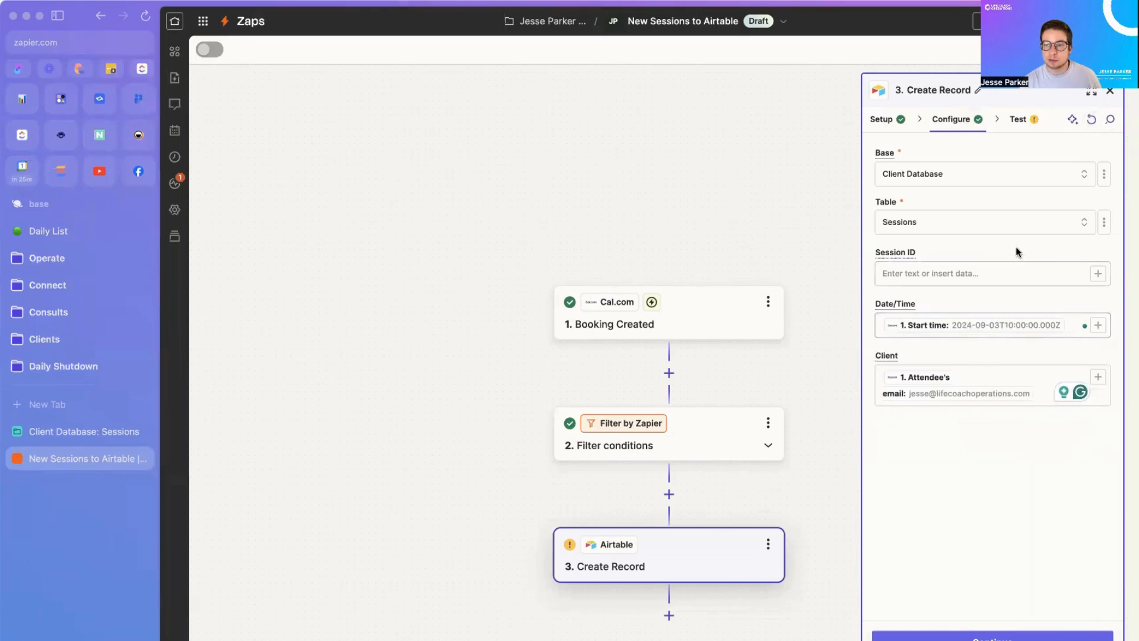
{"action": "left_click", "coordinate": [1098, 274]}
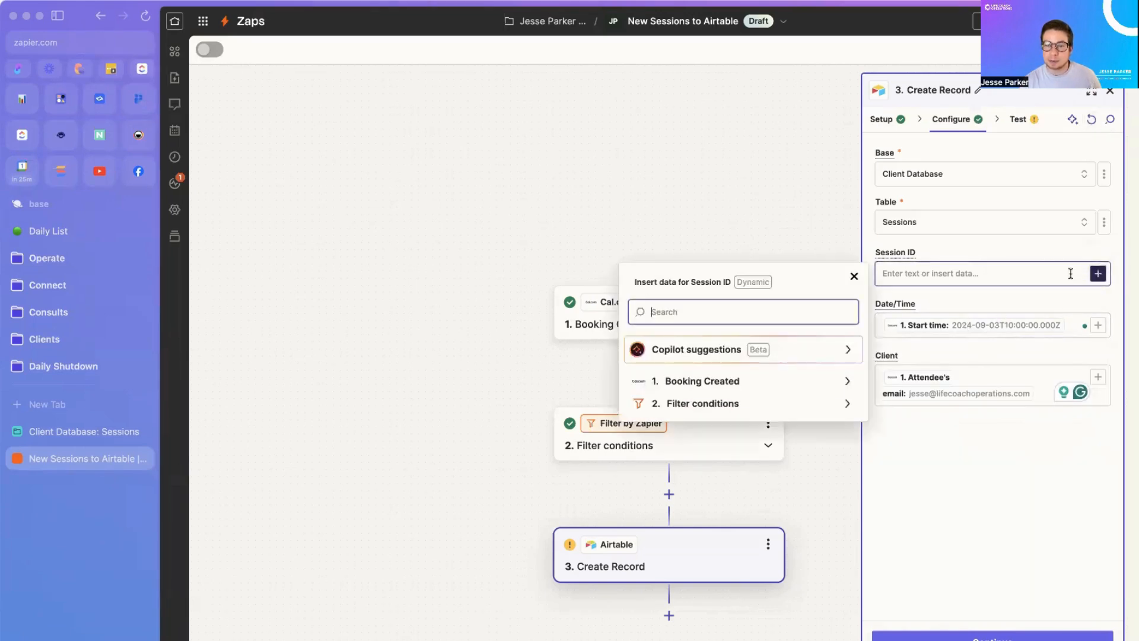
{"action": "left_click", "coordinate": [741, 382]}
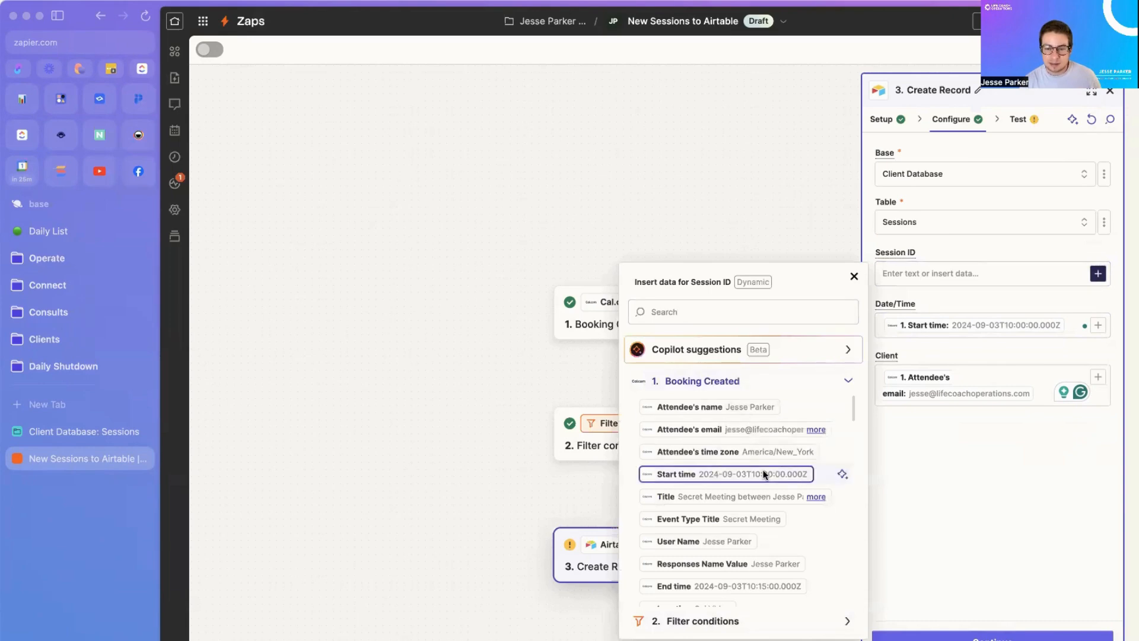
{"action": "scroll", "coordinate": [765, 474], "scroll_direction": "down", "scroll_amount": 2}
{"action": "scroll", "coordinate": [766, 473], "scroll_direction": "down", "scroll_amount": 7}
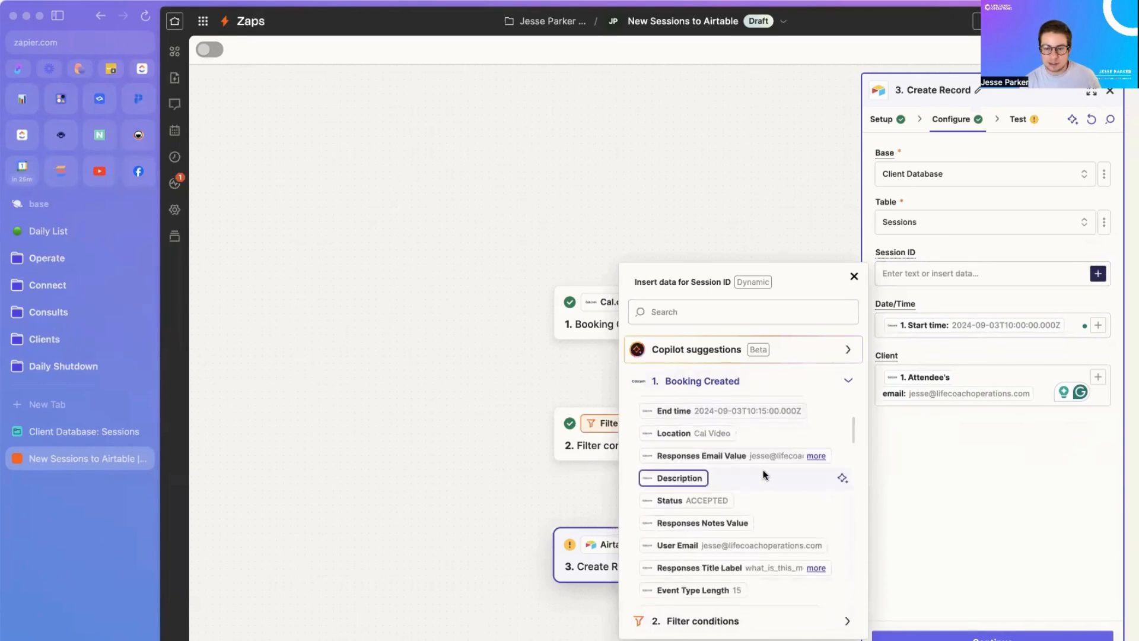
{"action": "scroll", "coordinate": [765, 474], "scroll_direction": "down", "scroll_amount": 7}
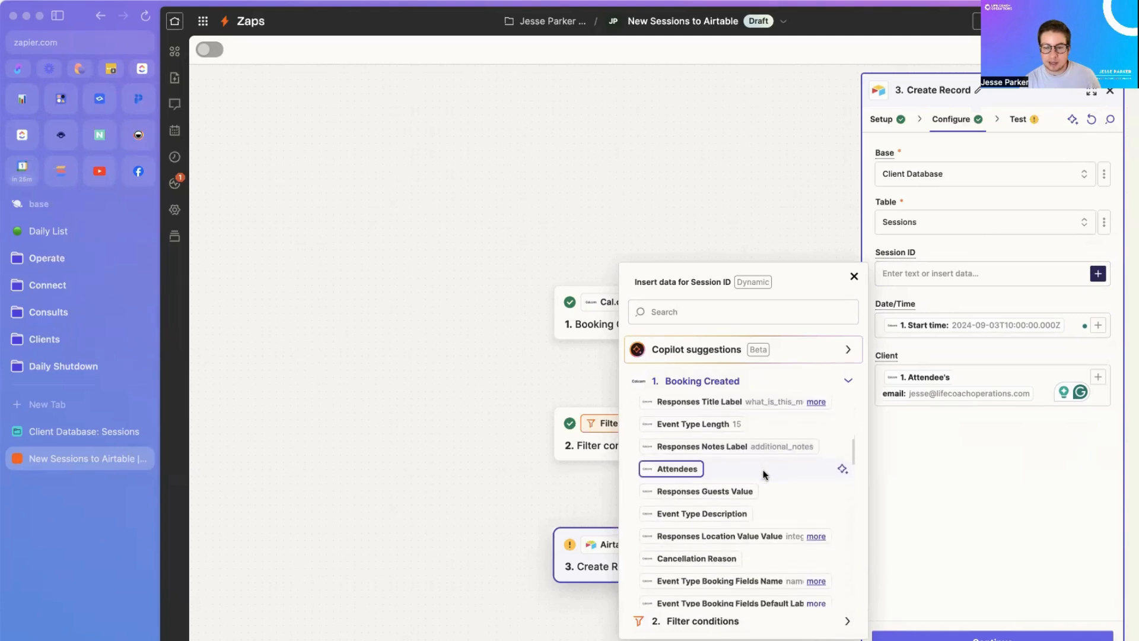
{"action": "scroll", "coordinate": [765, 475], "scroll_direction": "down", "scroll_amount": 9}
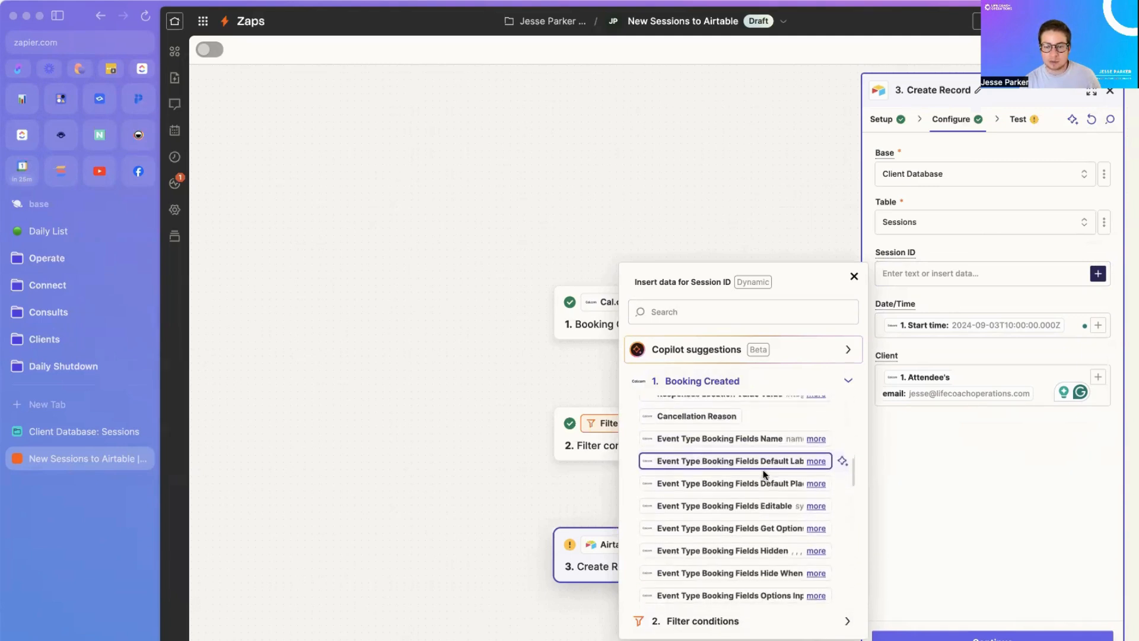
{"action": "scroll", "coordinate": [765, 475], "scroll_direction": "down", "scroll_amount": 9}
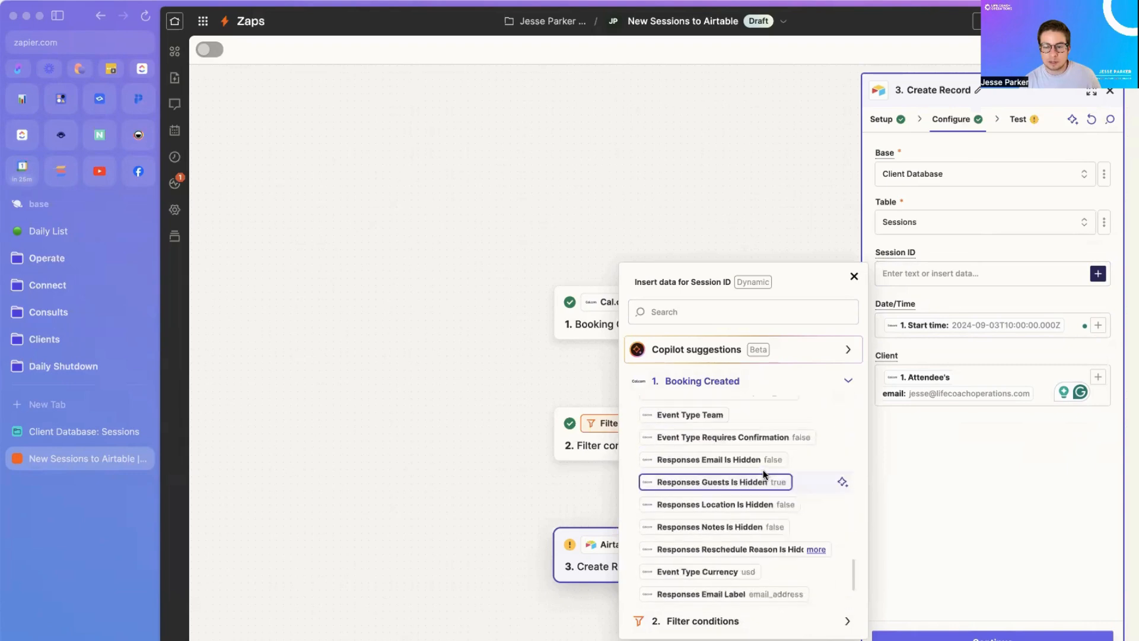
{"action": "scroll", "coordinate": [764, 473], "scroll_direction": "up", "scroll_amount": 7}
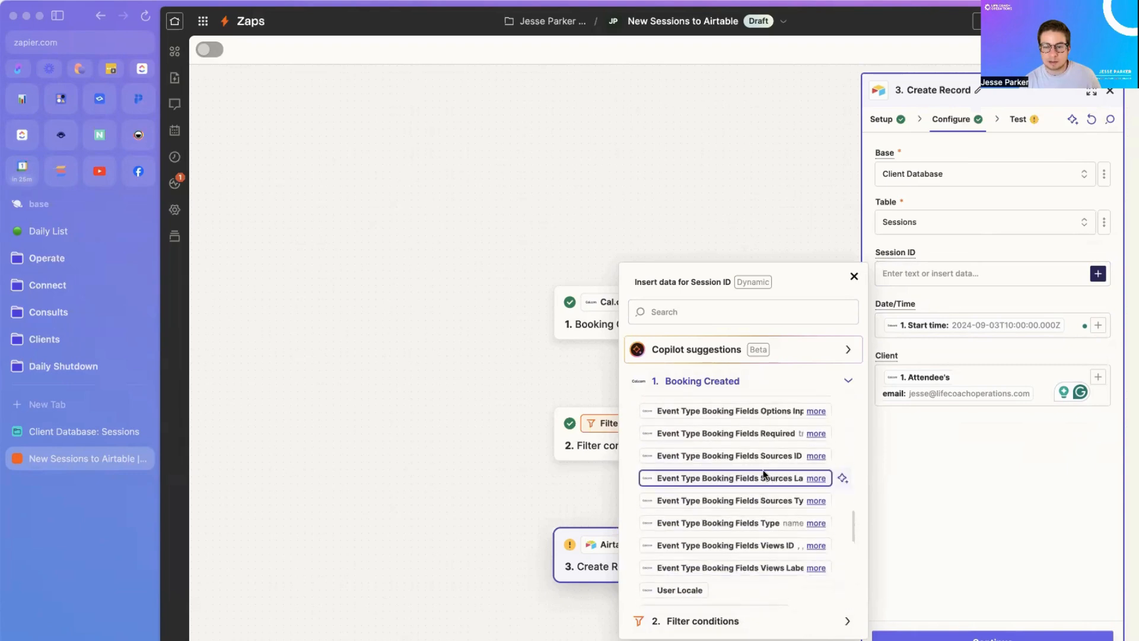
Step: Search the booking data for 'ID', close the picker unmapped, and return to Airtable Sessions
{"action": "left_click", "coordinate": [692, 312]}
{"action": "type", "text": "ID"}
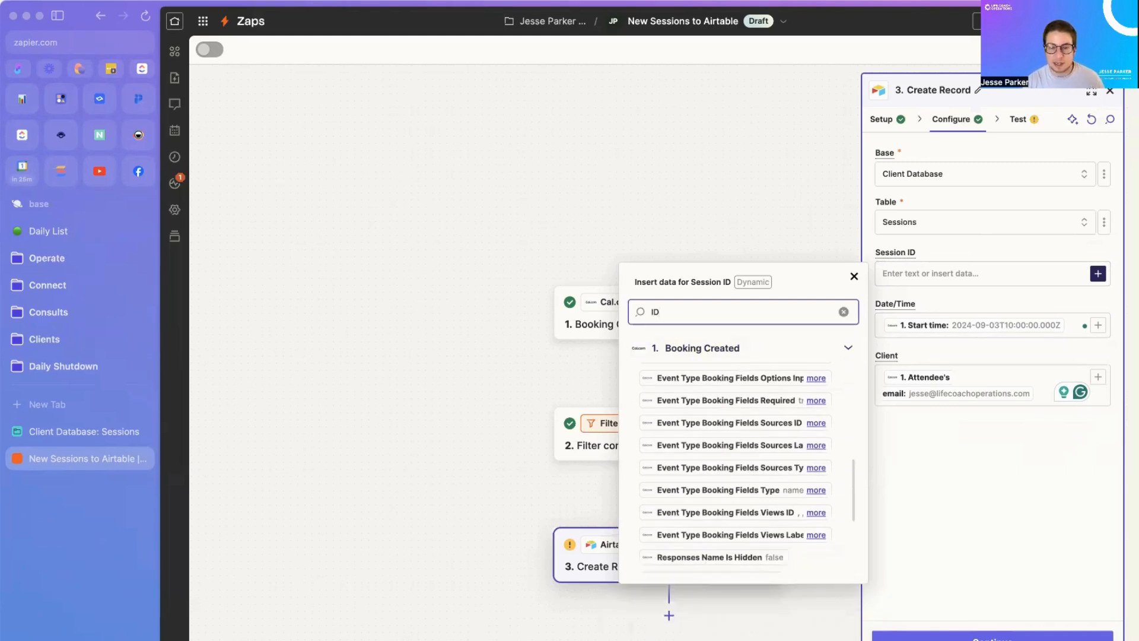
{"action": "scroll", "coordinate": [784, 524], "scroll_direction": "down", "scroll_amount": 2}
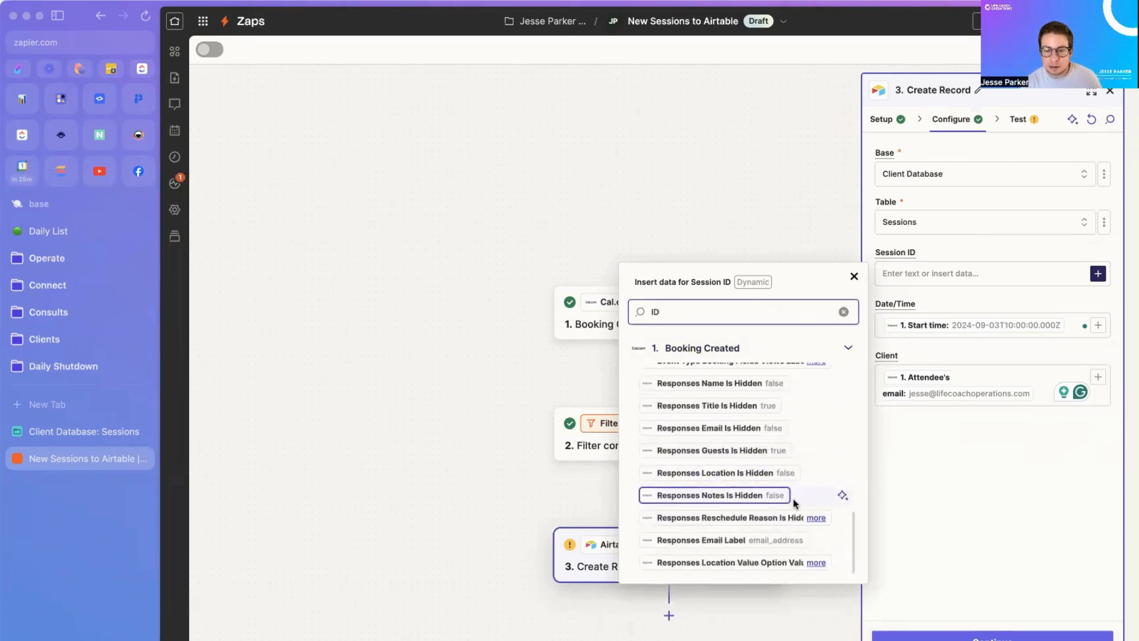
{"action": "left_click", "coordinate": [946, 503]}
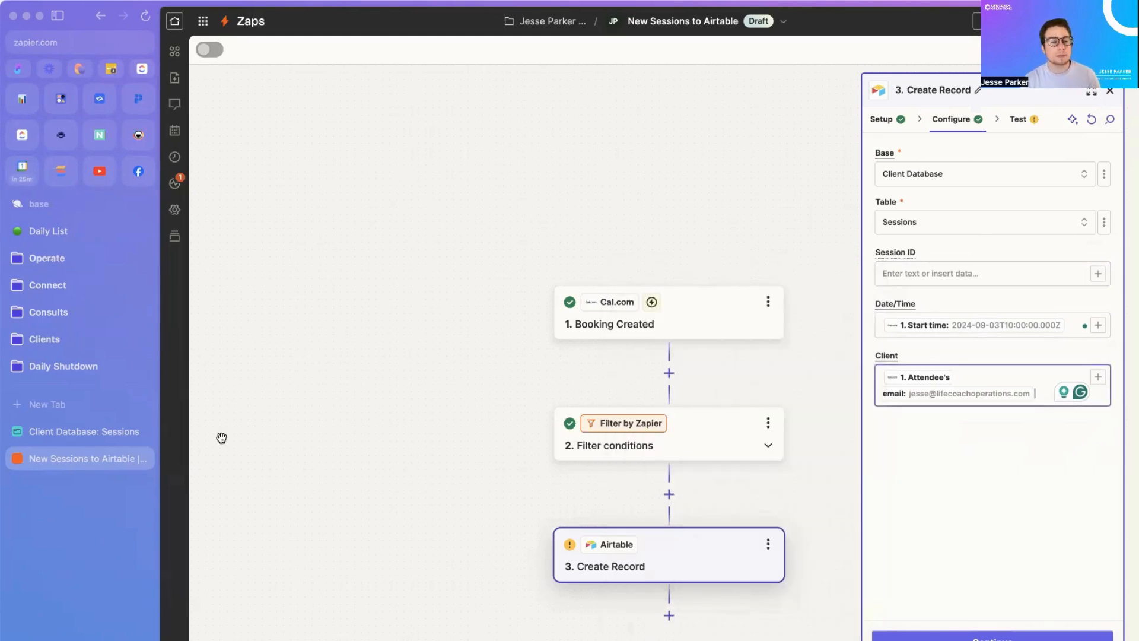
{"action": "left_click", "coordinate": [84, 431]}
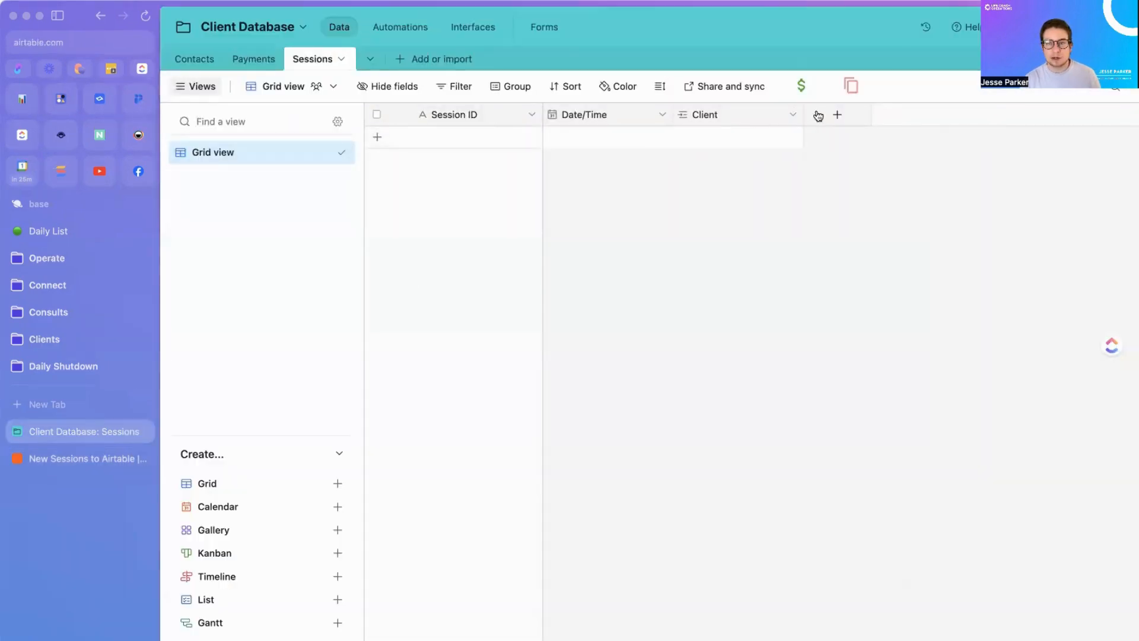
Step: Create a single line text field named Title and drag it right after Session ID
{"action": "left_click", "coordinate": [836, 115]}
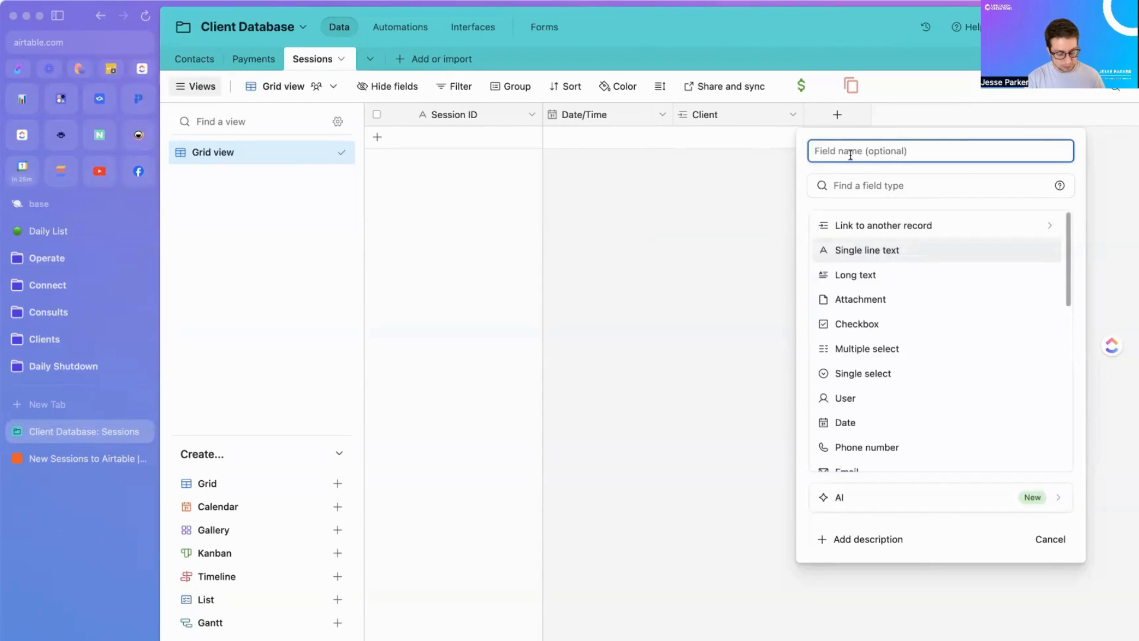
{"action": "type", "text": "Eve"}
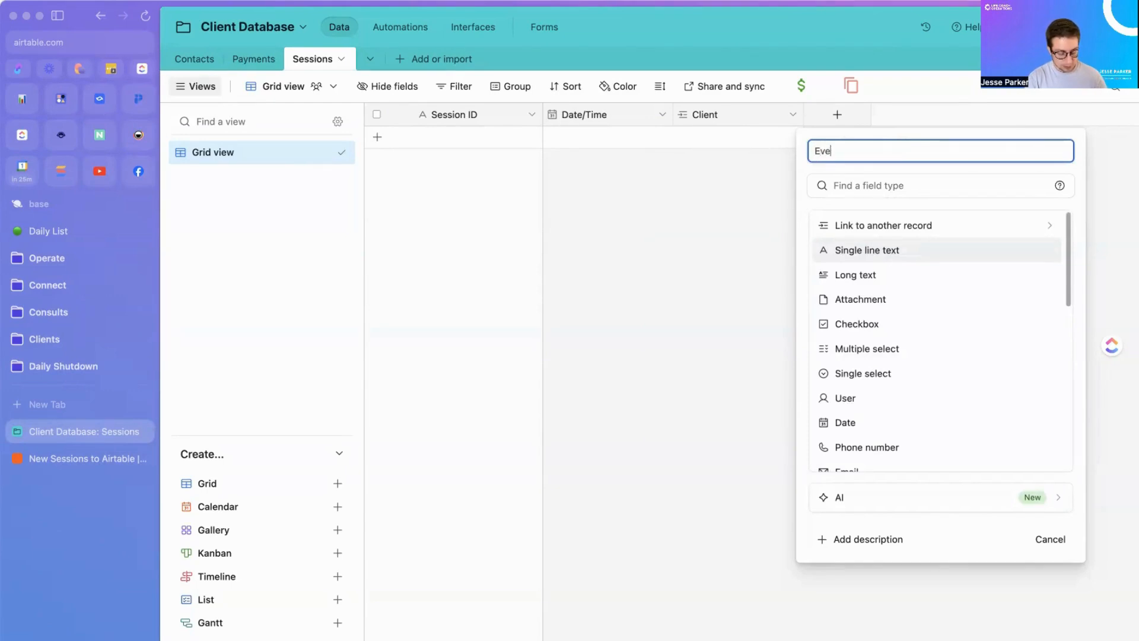
{"action": "key", "text": "BackSpace"}
{"action": "key", "text": "BackSpace"}
{"action": "type", "text": "S"}
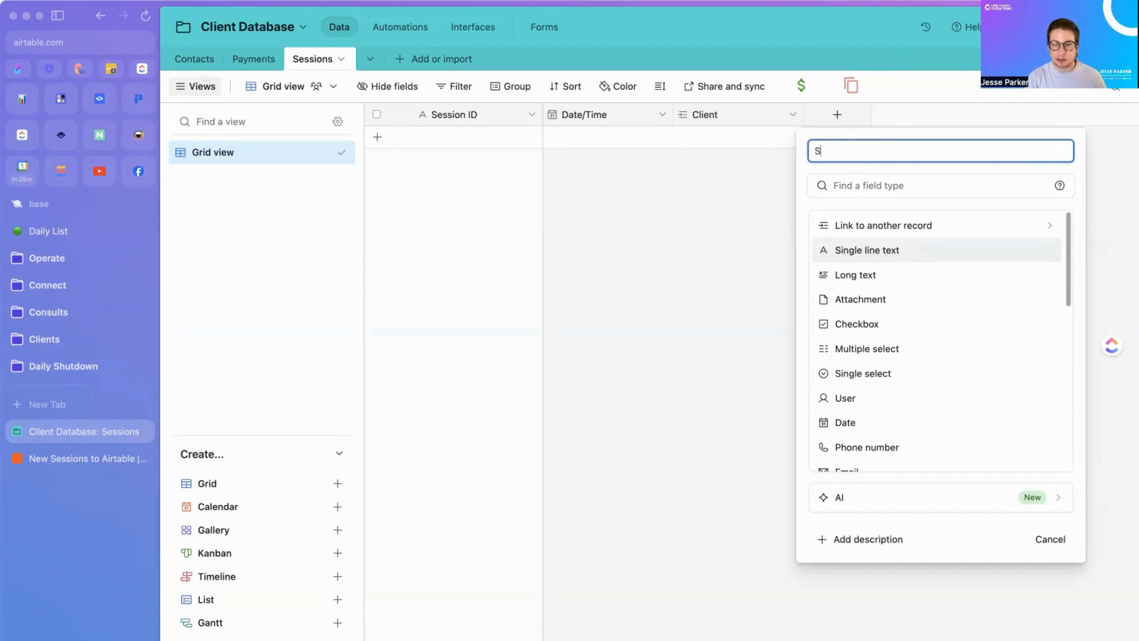
{"action": "type", "text": "essi"}
{"action": "key", "text": "BackSpace"}
{"action": "key", "text": "BackSpace"}
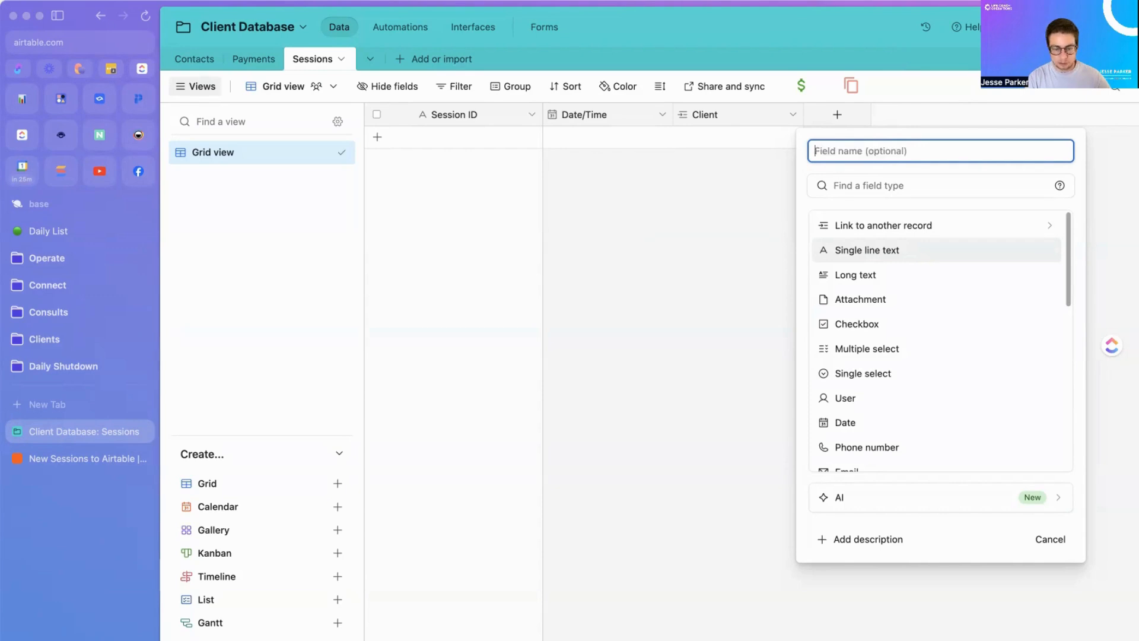
{"action": "type", "text": "Title"}
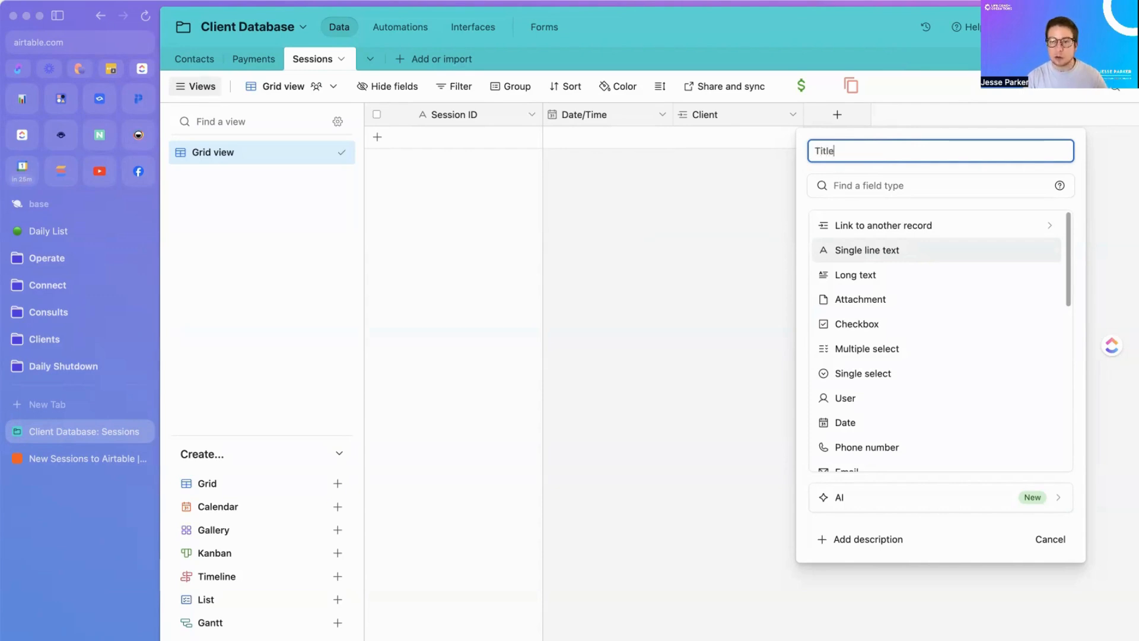
{"action": "left_click", "coordinate": [894, 250]}
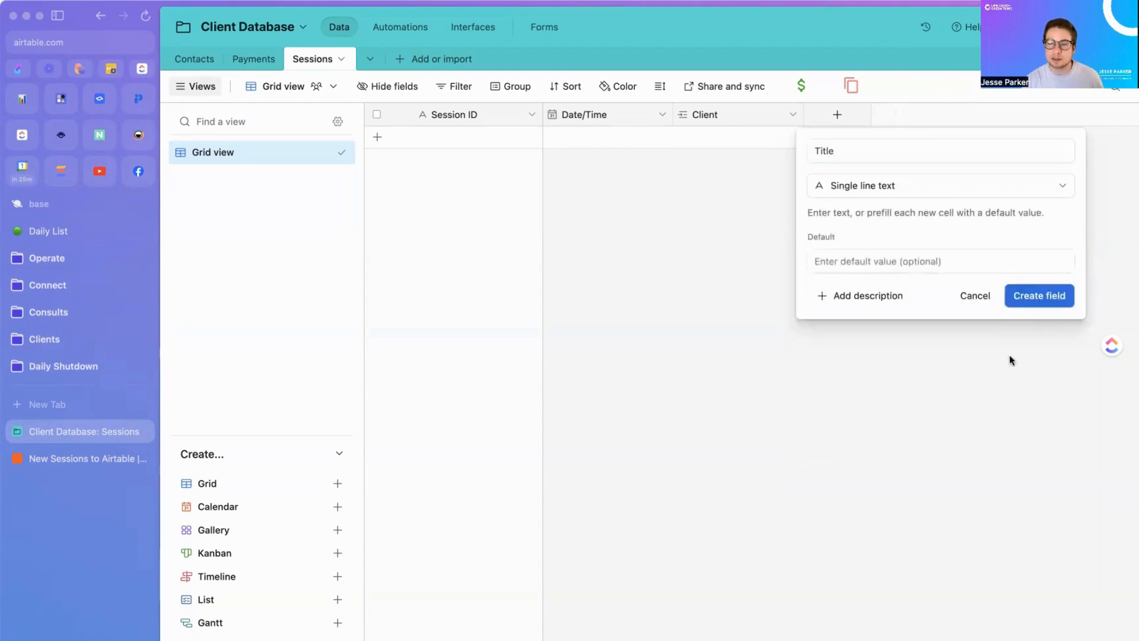
{"action": "left_click", "coordinate": [1039, 296]}
{"action": "left_click_drag", "start_coordinate": [842, 114], "coordinate": [575, 131]}
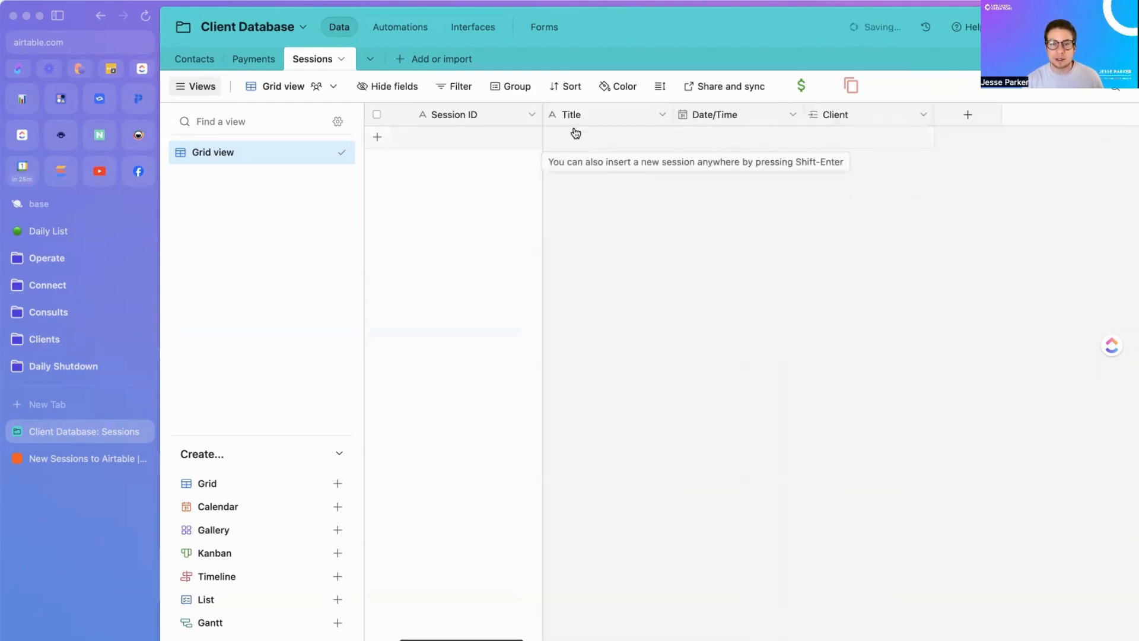
Step: Change the Session ID primary field's type to Formula
{"action": "left_click", "coordinate": [532, 114]}
{"action": "left_click", "coordinate": [515, 149]}
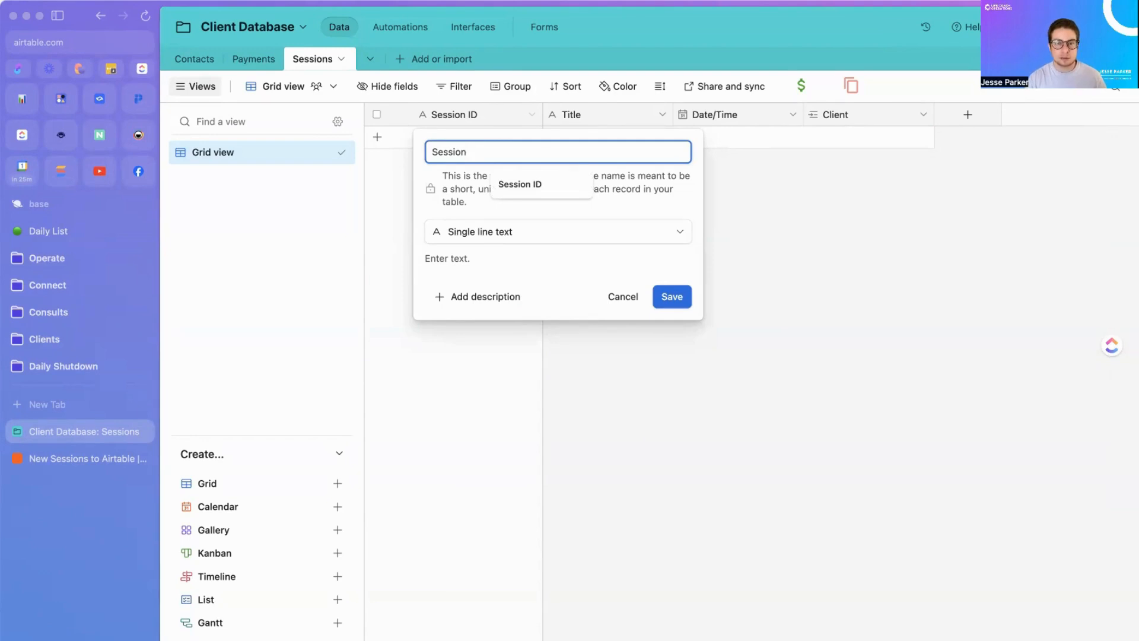
{"action": "left_click", "coordinate": [522, 232]}
{"action": "scroll", "coordinate": [500, 381], "scroll_direction": "down", "scroll_amount": 2}
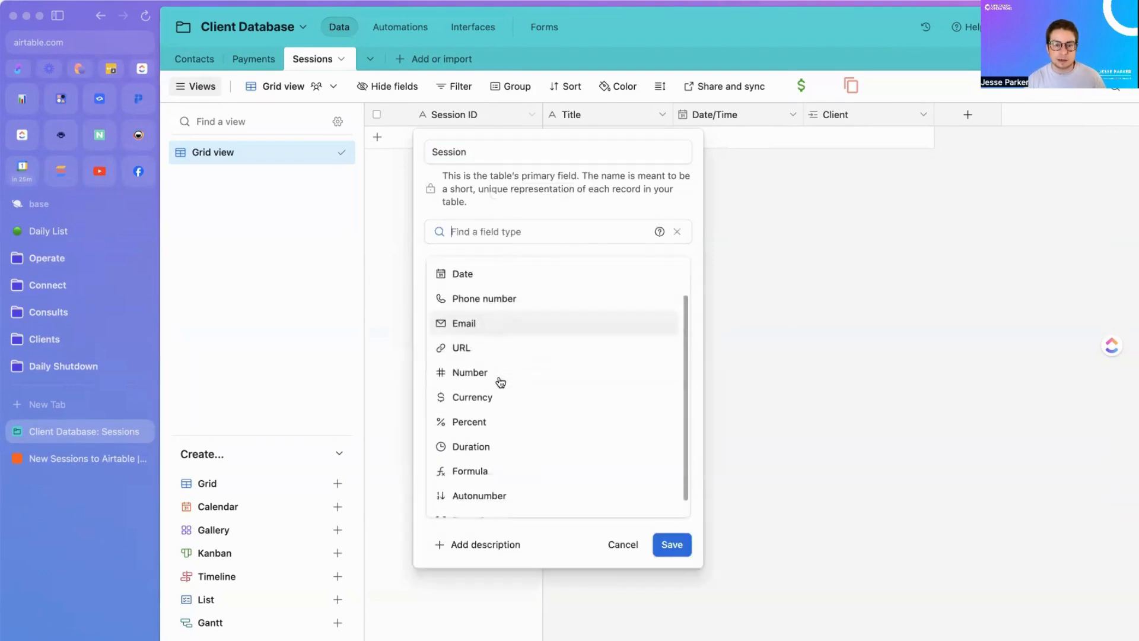
{"action": "scroll", "coordinate": [500, 381], "scroll_direction": "down", "scroll_amount": 1}
{"action": "left_click", "coordinate": [503, 451]}
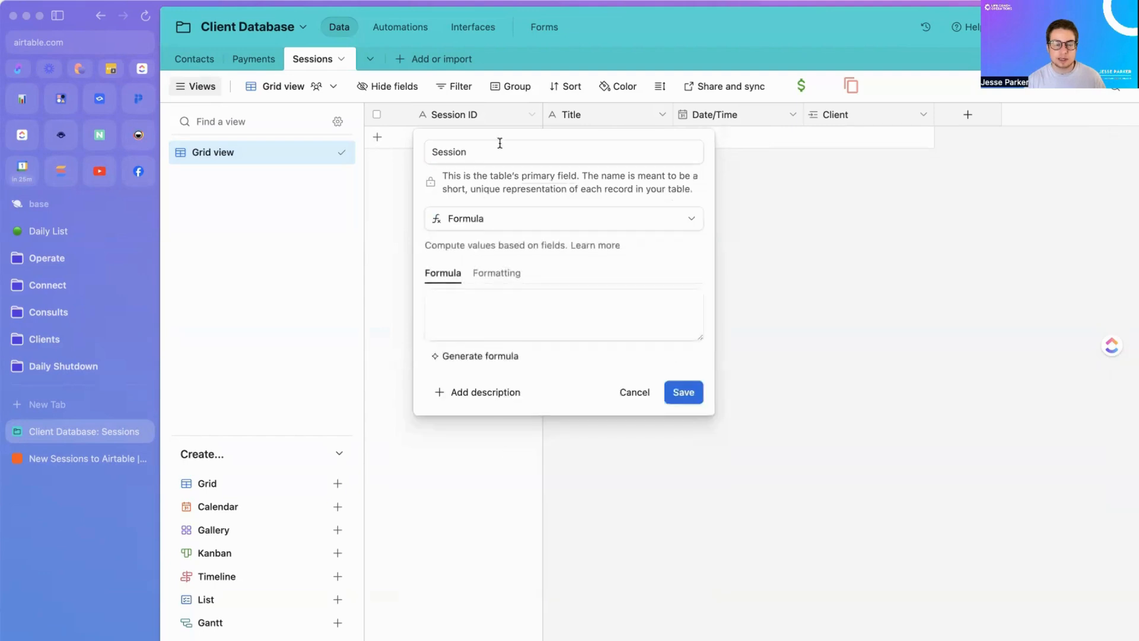
Step: Enter the formula CONCATENATE(Title," - ",{Date/Time}) and save, confirming the change
{"action": "left_click", "coordinate": [492, 332]}
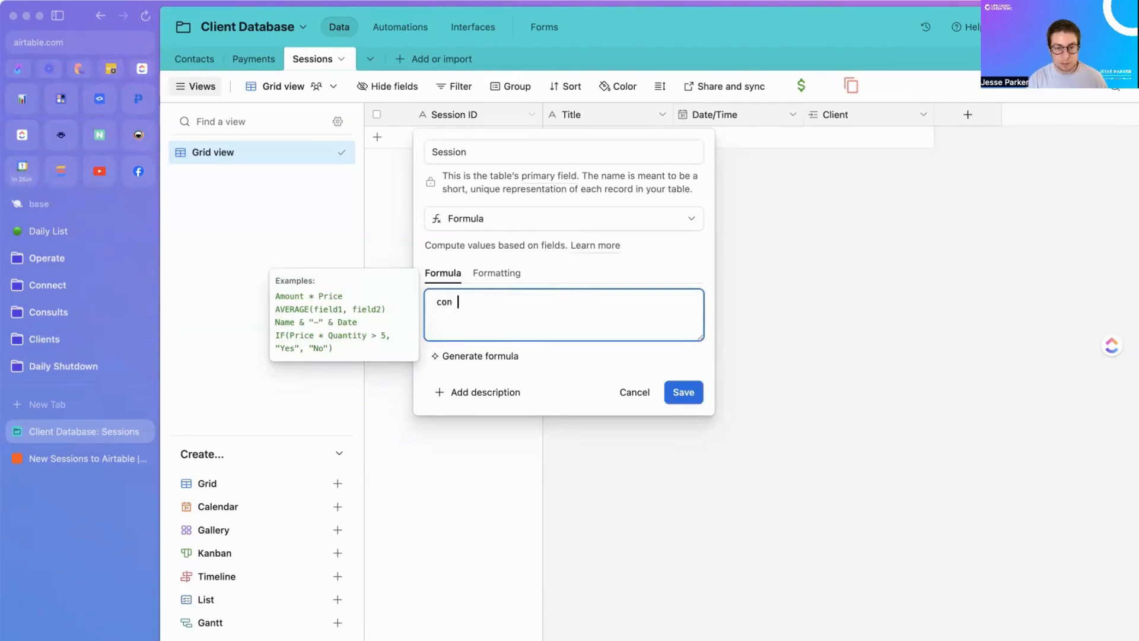
{"action": "type", "text": "con"}
{"action": "left_click", "coordinate": [545, 366]}
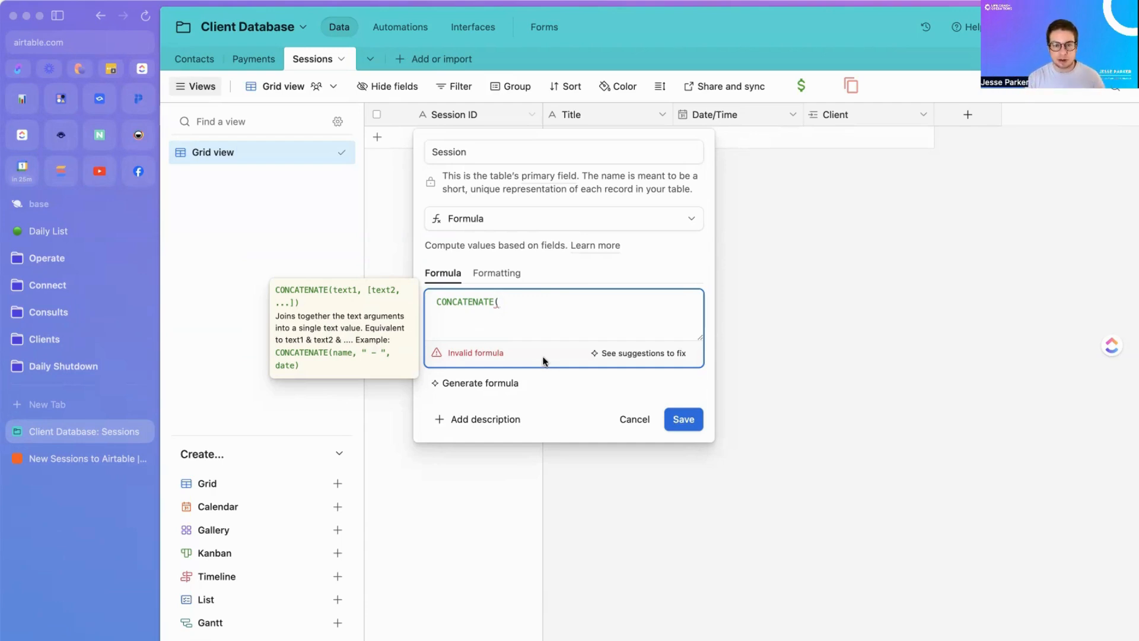
{"action": "type", "text": "tit"}
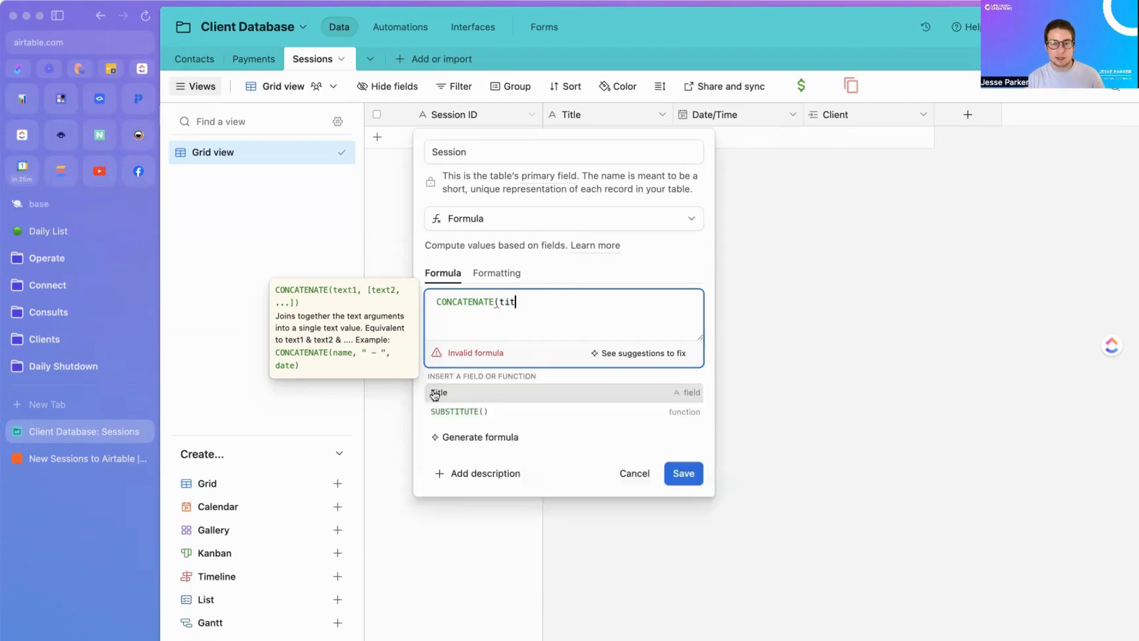
{"action": "left_click", "coordinate": [439, 393]}
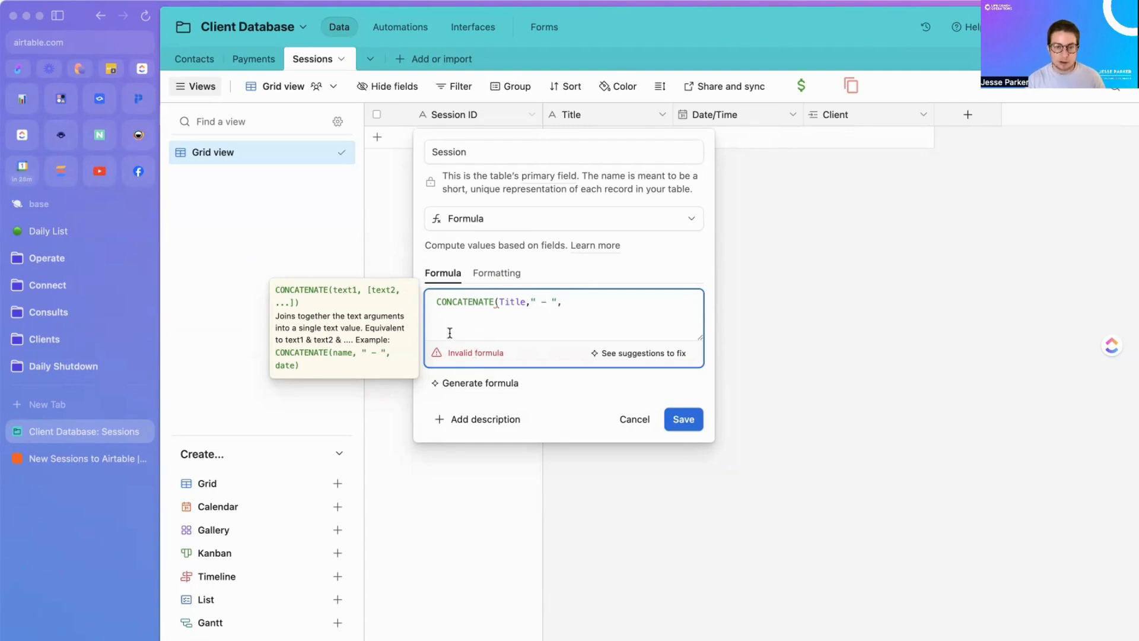
{"action": "type", "text": "dat"}
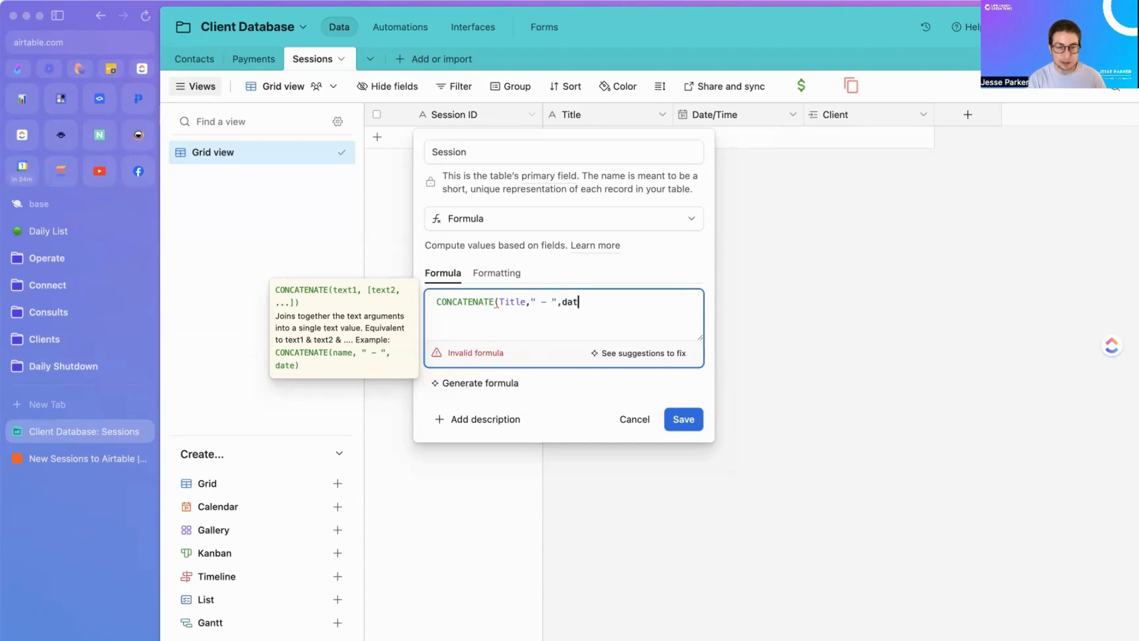
{"action": "type", "text": "e"}
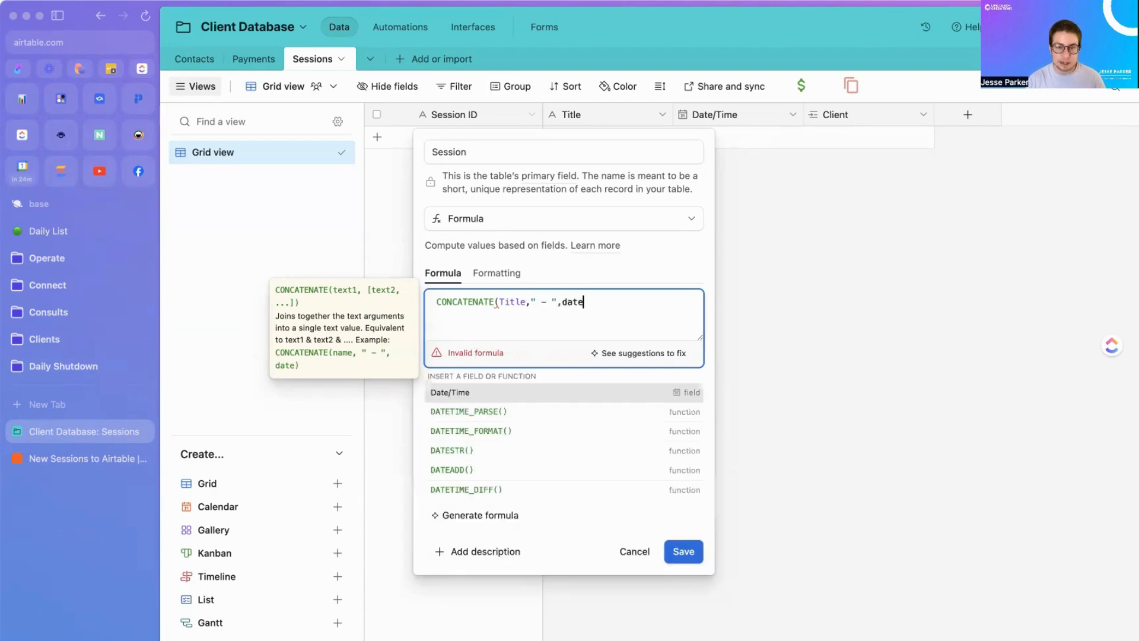
{"action": "left_click", "coordinate": [495, 394]}
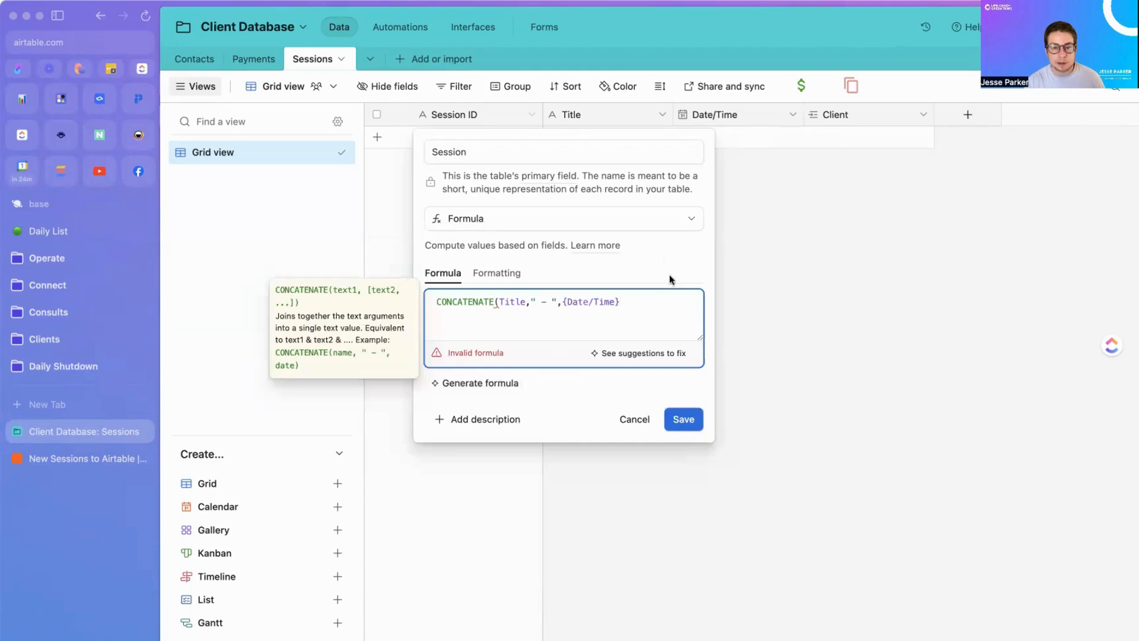
{"action": "type", "text": ")"}
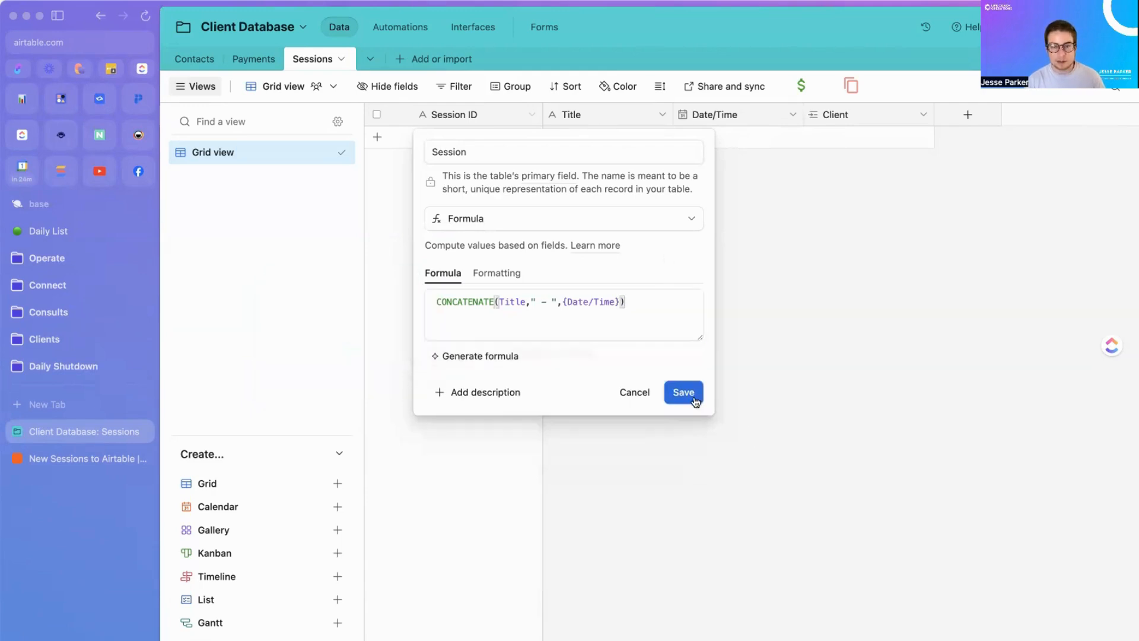
{"action": "left_click", "coordinate": [695, 402]}
{"action": "left_click", "coordinate": [745, 445]}
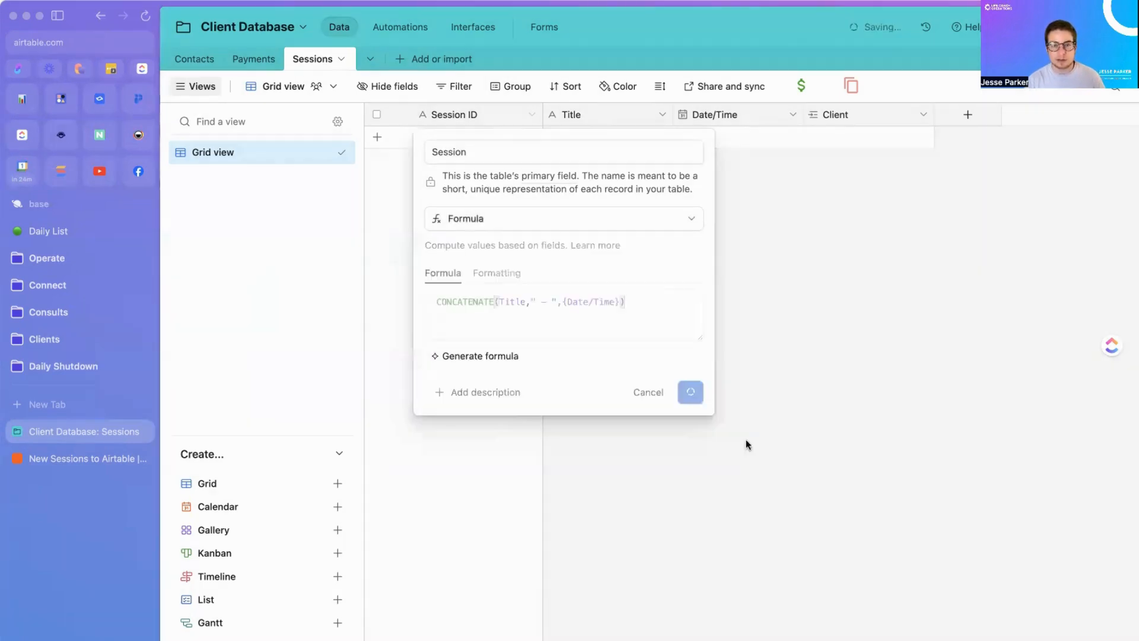
Step: Map Event Type Title into the refreshed Title field and send a test record to Sessions
{"action": "left_click", "coordinate": [90, 458]}
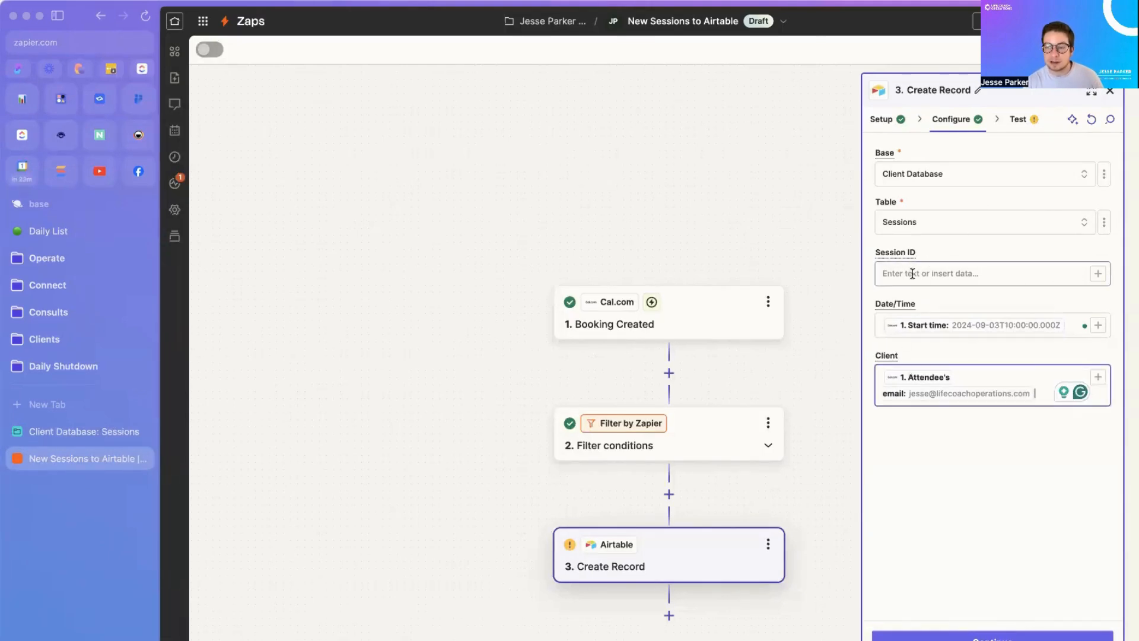
{"action": "left_click", "coordinate": [1097, 120]}
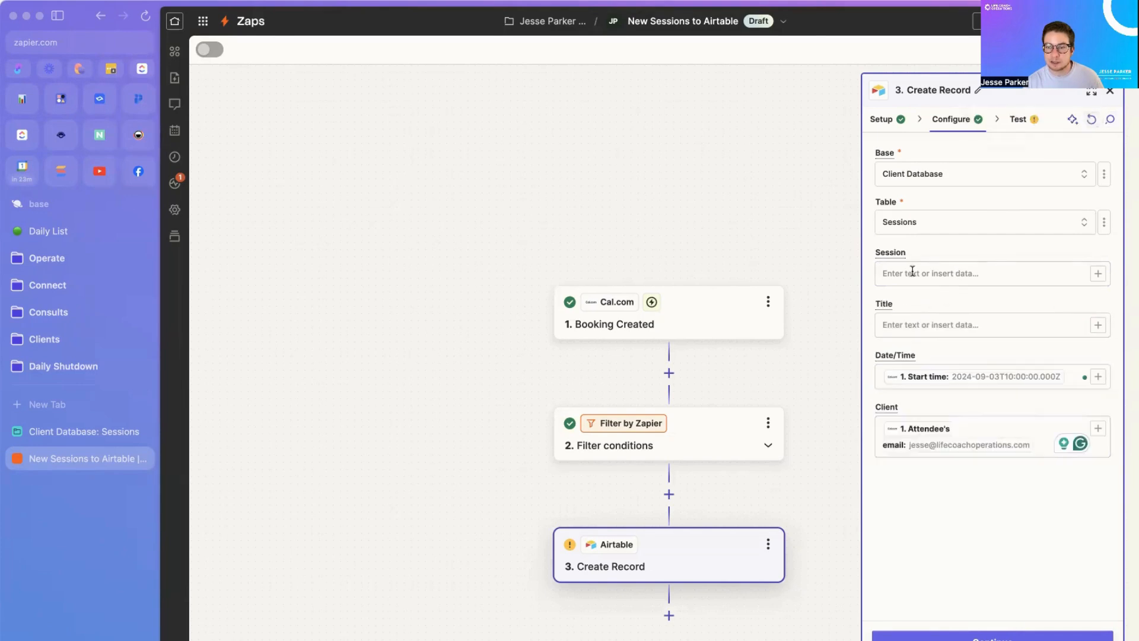
{"action": "left_click", "coordinate": [1097, 325]}
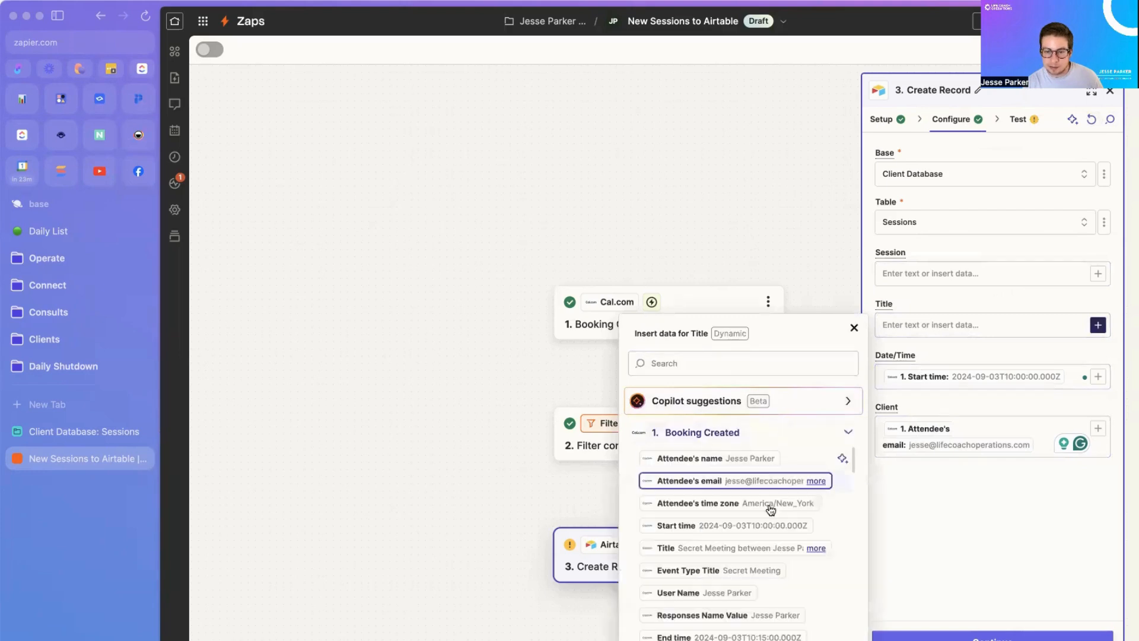
{"action": "left_click", "coordinate": [747, 572]}
{"action": "left_click", "coordinate": [990, 506]}
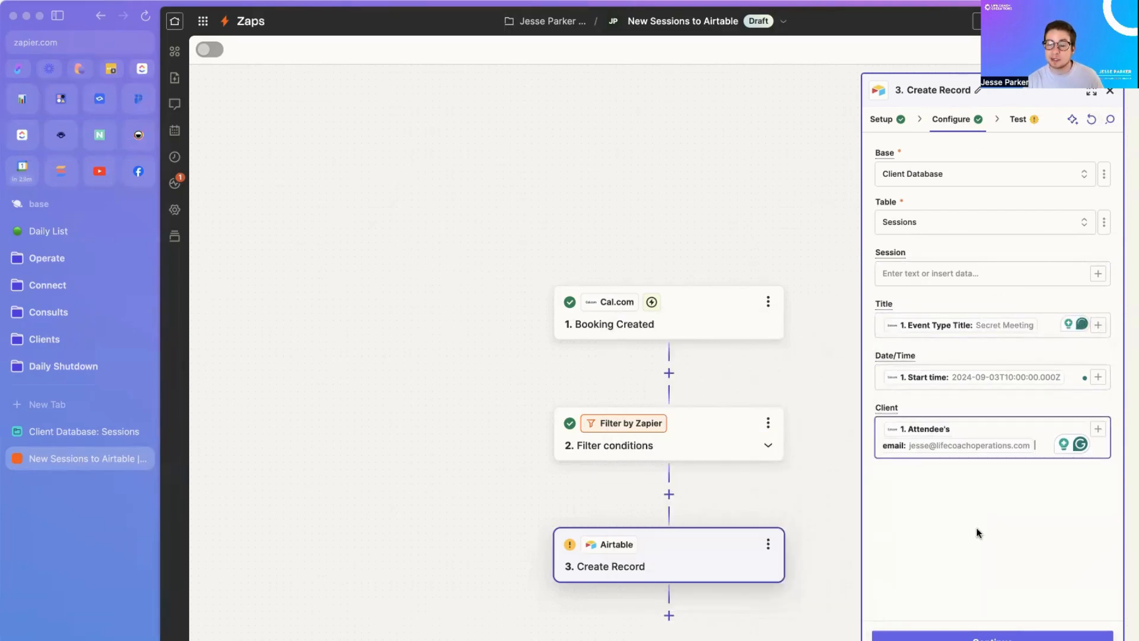
{"action": "left_click", "coordinate": [976, 634]}
{"action": "left_click", "coordinate": [1056, 636]}
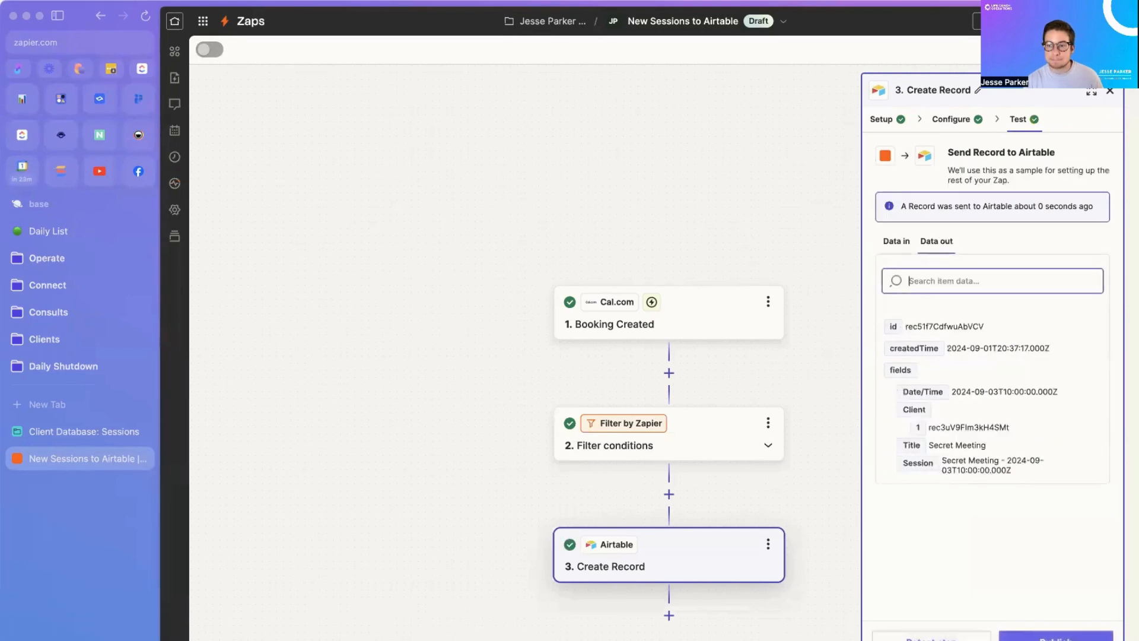
{"action": "left_click", "coordinate": [91, 430]}
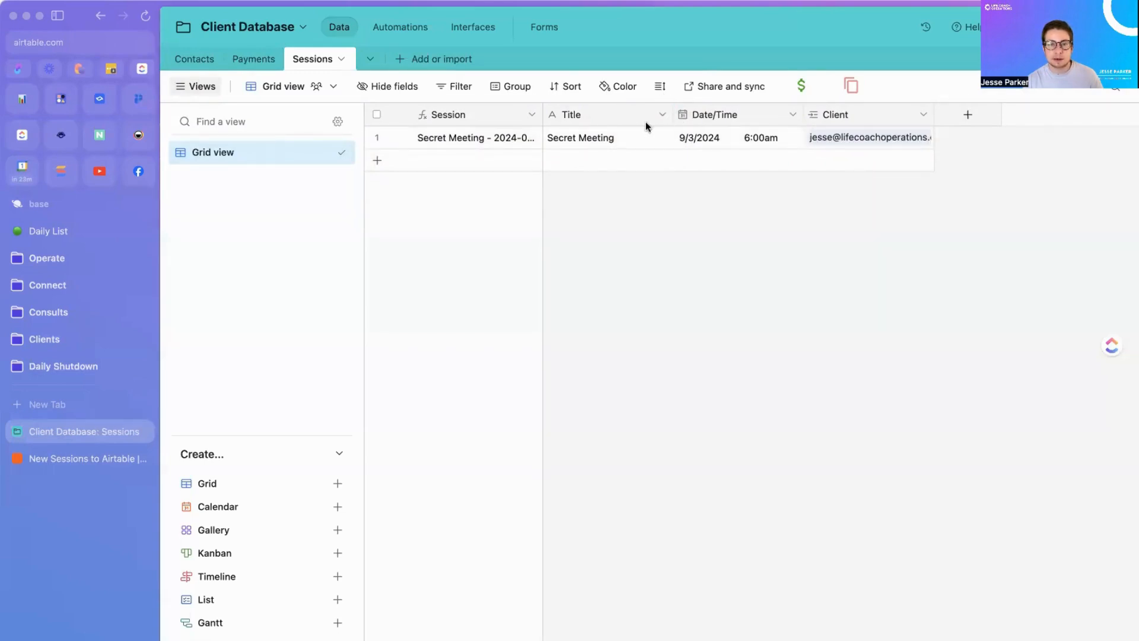
Step: Widen the Session column to show 'Secret Meeting - 2024-09-03T10:00:00.000Z', then switch to Contacts
{"action": "left_click_drag", "start_coordinate": [543, 115], "coordinate": [653, 102]}
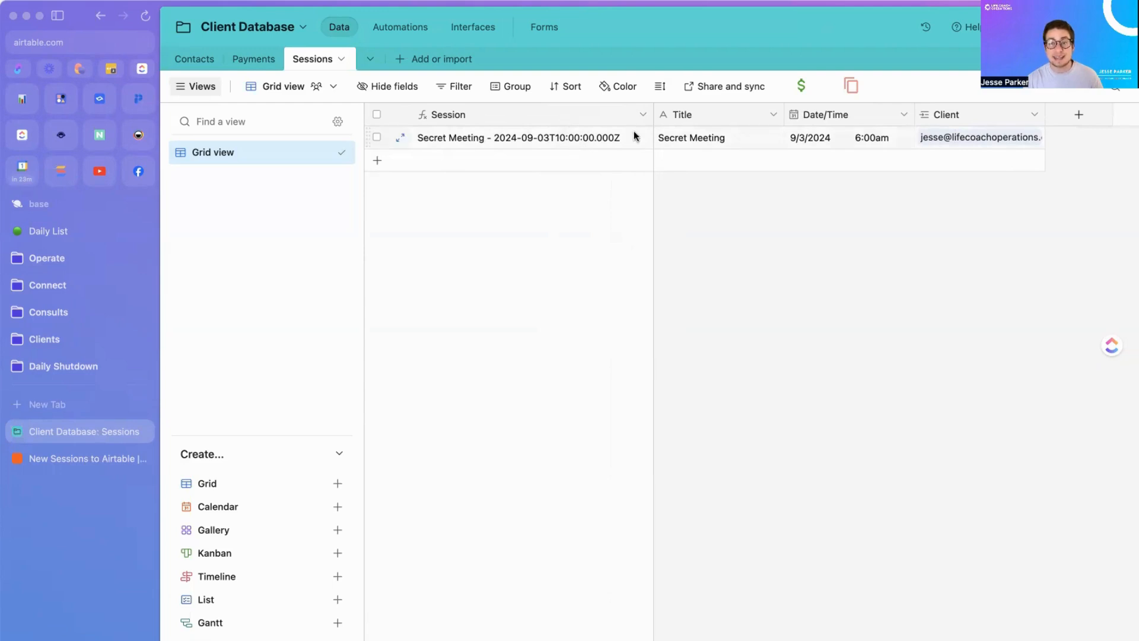
{"action": "left_click", "coordinate": [196, 59]}
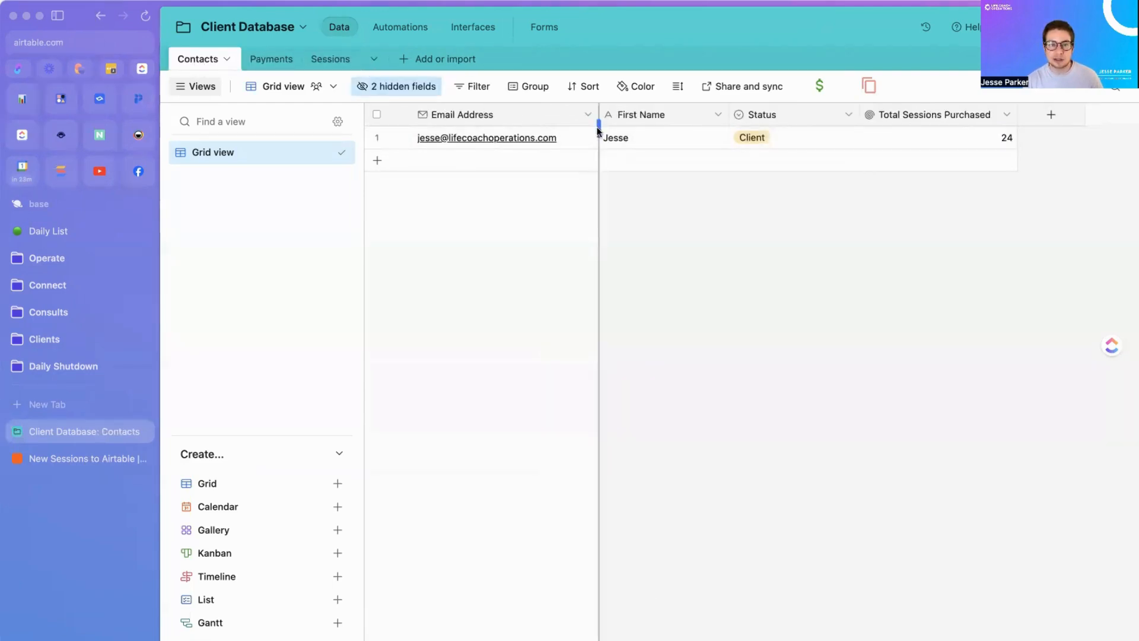
{"action": "left_click", "coordinate": [396, 86]}
{"action": "left_click", "coordinate": [370, 225]}
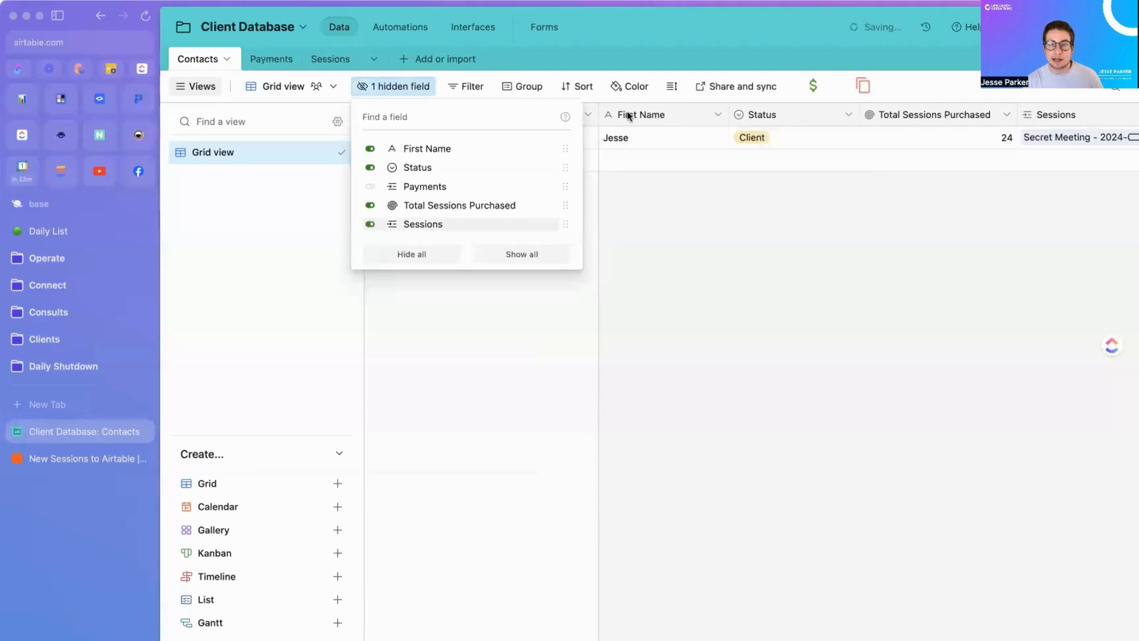
{"action": "left_click", "coordinate": [370, 225]}
{"action": "left_click", "coordinate": [614, 302]}
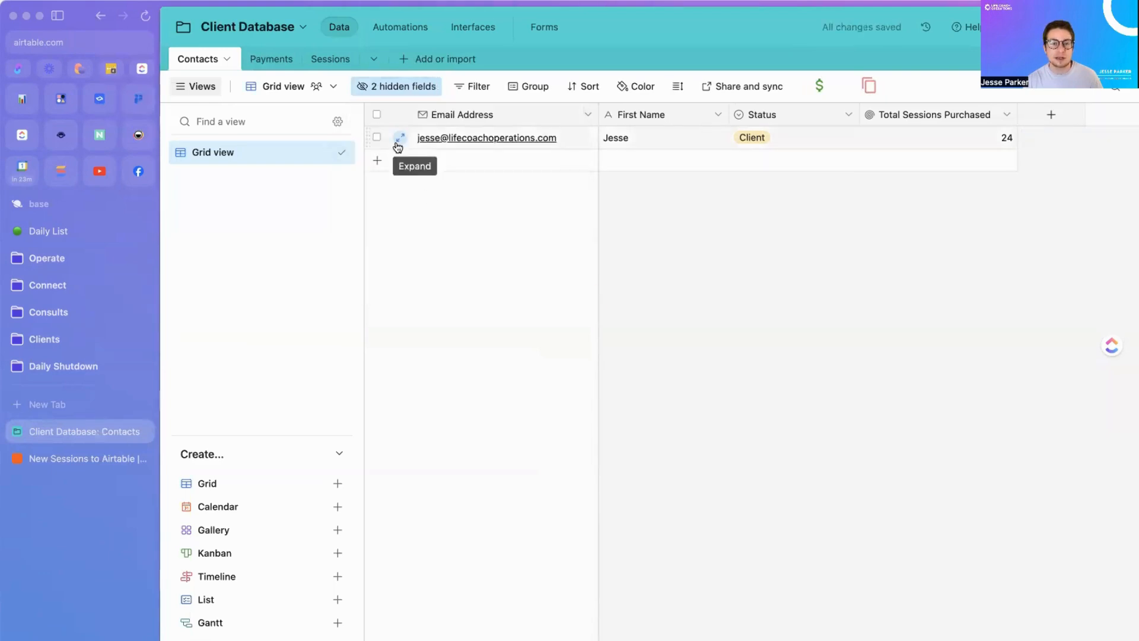
{"action": "left_click", "coordinate": [396, 142]}
{"action": "left_click", "coordinate": [529, 367]}
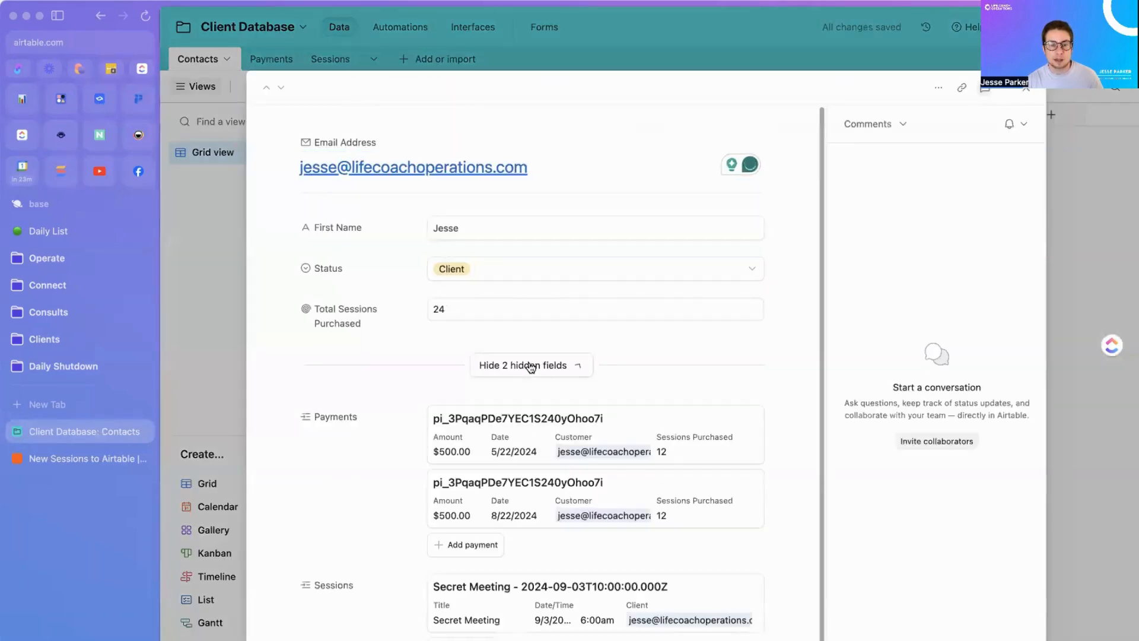
{"action": "scroll", "coordinate": [594, 457], "scroll_direction": "down", "scroll_amount": 1}
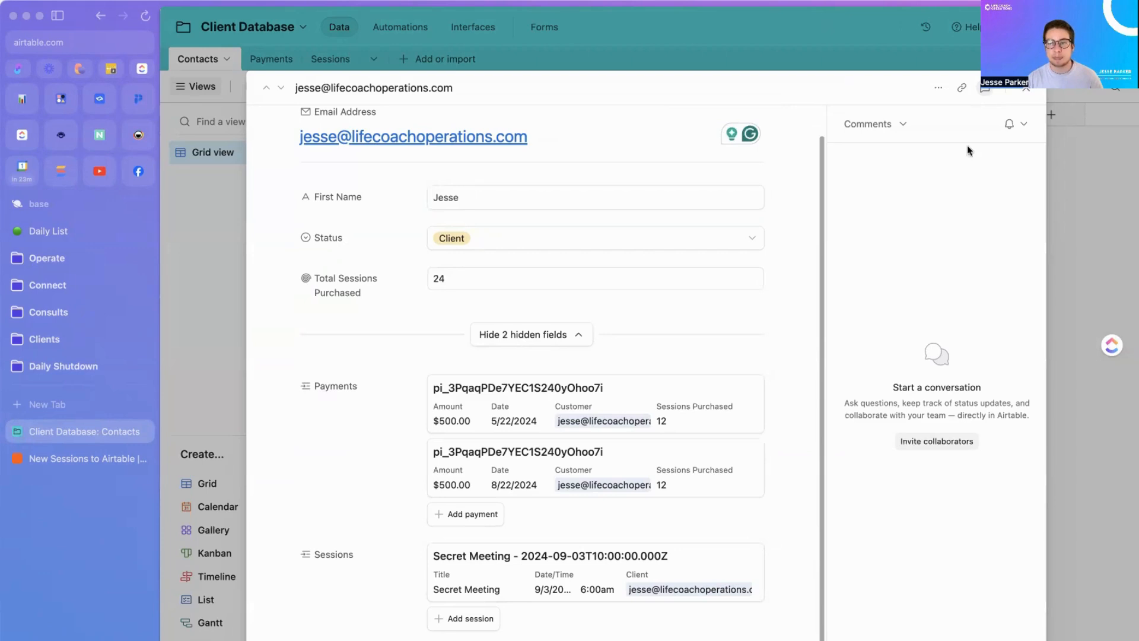
{"action": "left_click", "coordinate": [1026, 89]}
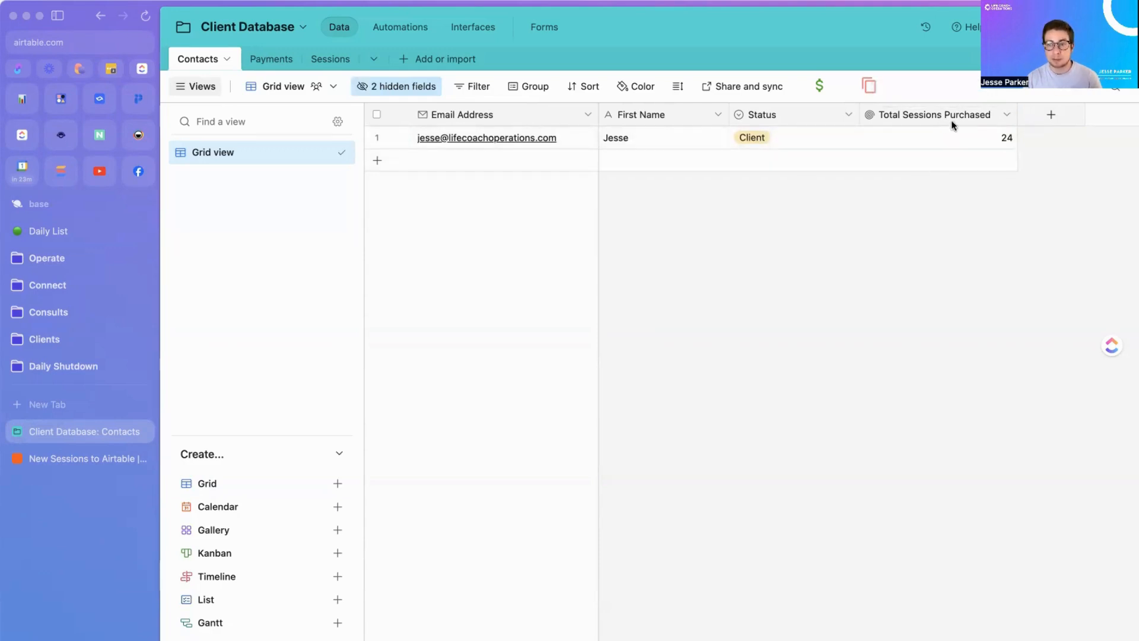
Step: Create a Count field named Total Sessions Used that counts each contact's linked Sessions records
{"action": "left_click", "coordinate": [1042, 119]}
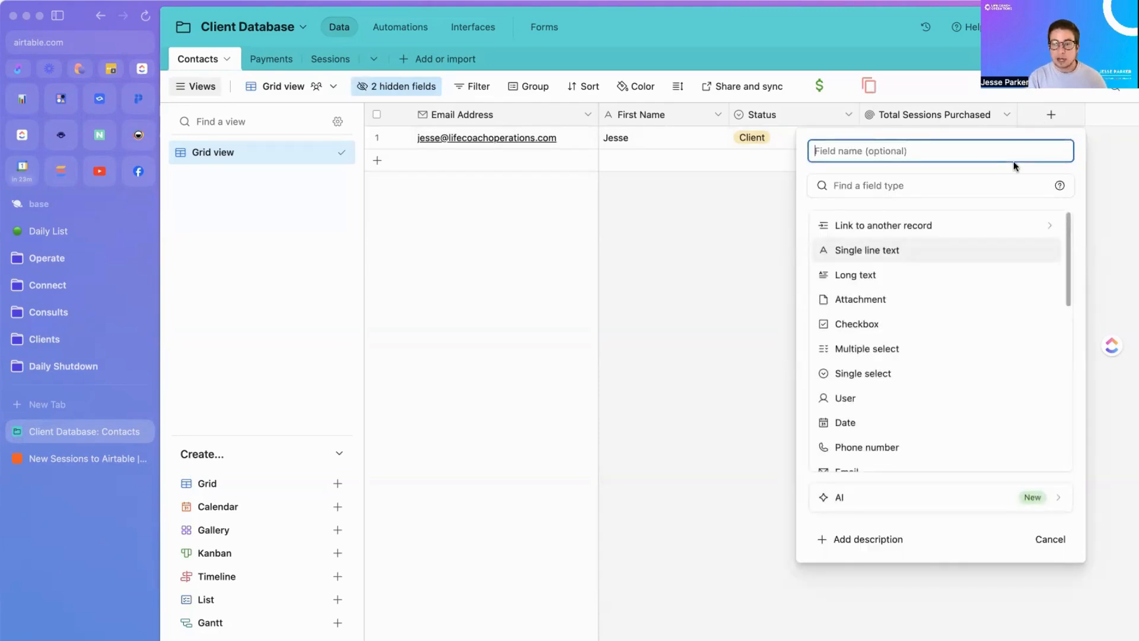
{"action": "type", "text": "Total Sessions Used"}
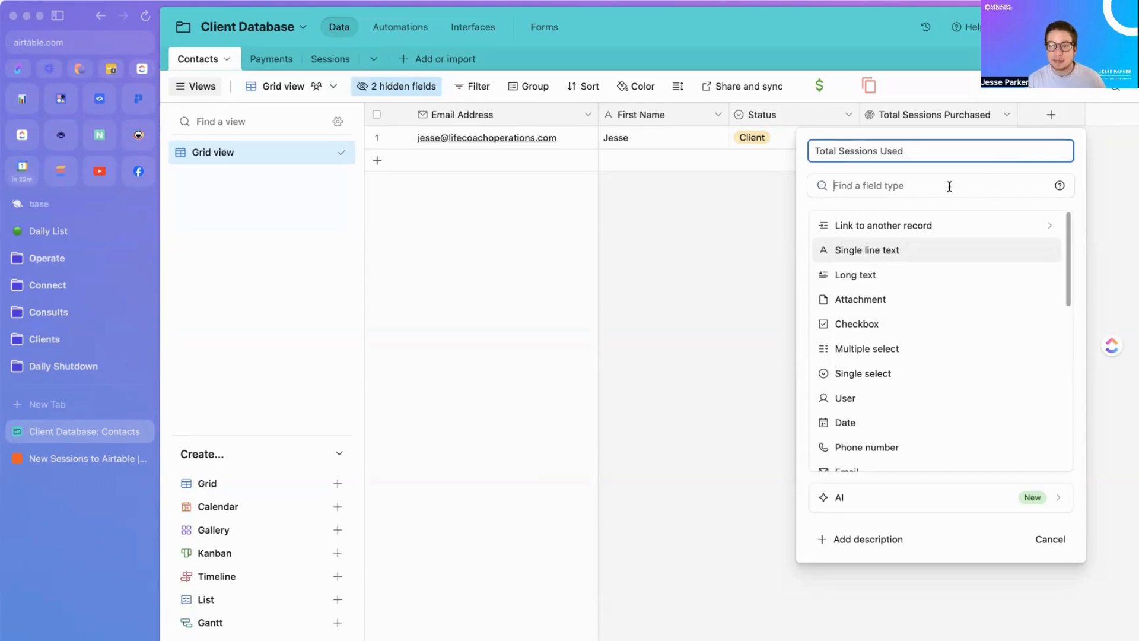
{"action": "left_click", "coordinate": [949, 186]}
{"action": "type", "text": "coun"}
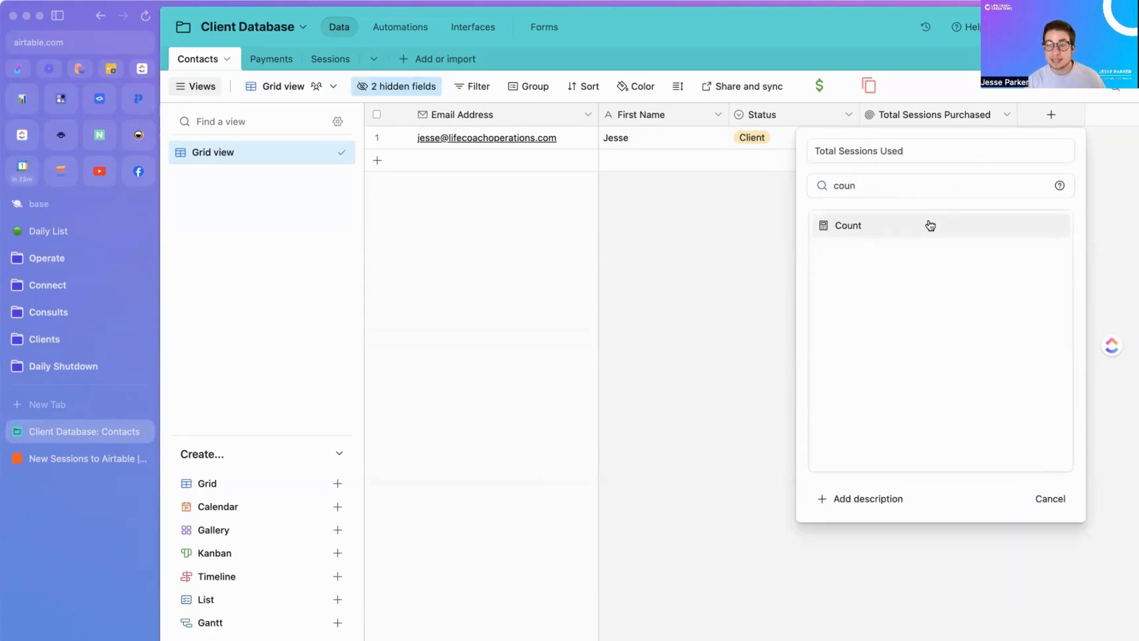
{"action": "left_click", "coordinate": [930, 226]}
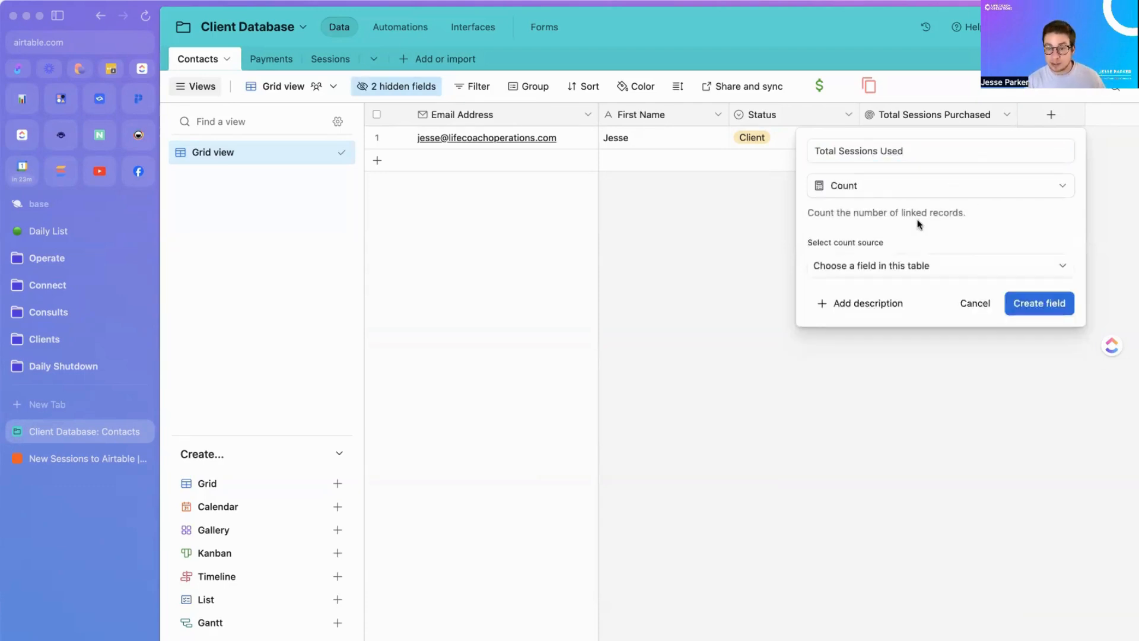
{"action": "left_click", "coordinate": [885, 265]}
{"action": "left_click", "coordinate": [865, 348]}
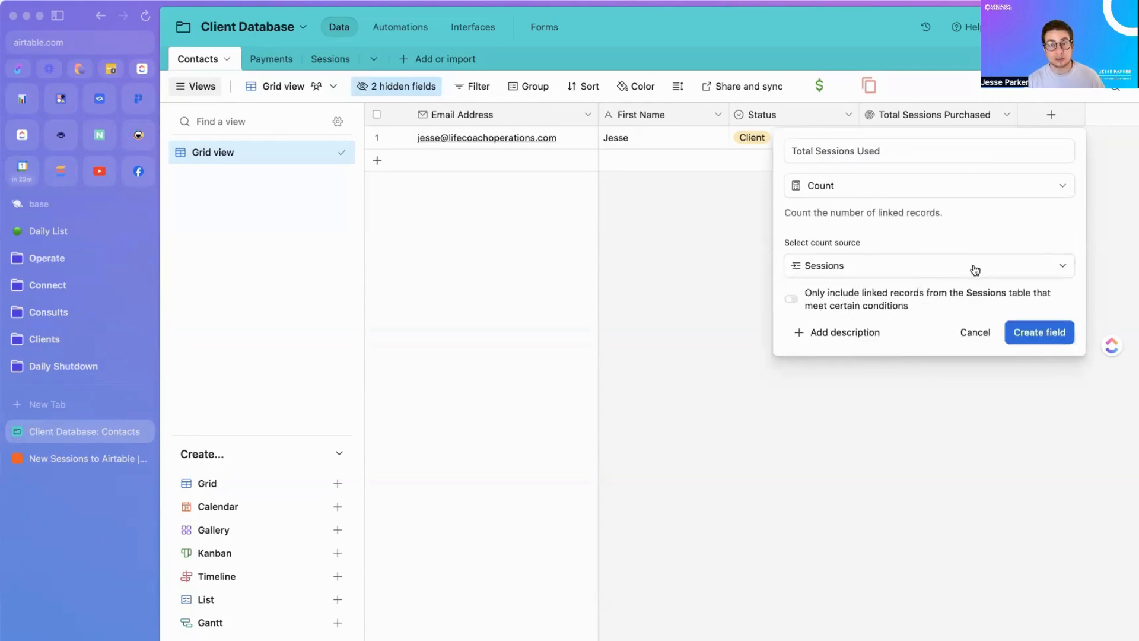
{"action": "left_click", "coordinate": [1019, 336]}
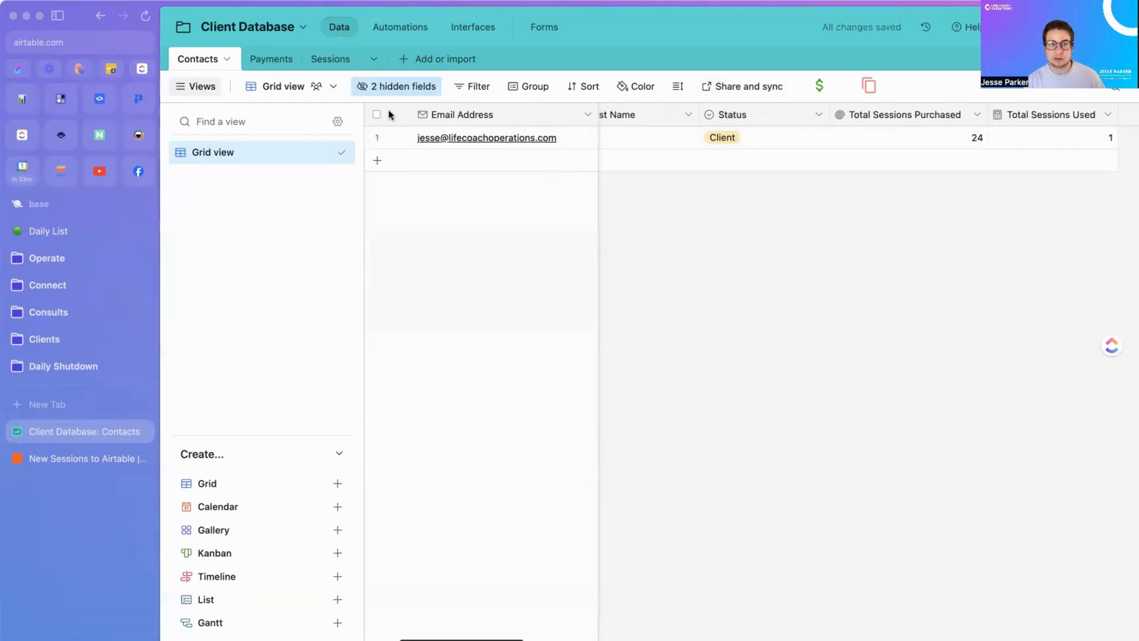
Step: Add a new contact row to Contacts by entering the contact's e-mail address
{"action": "left_click", "coordinate": [402, 164]}
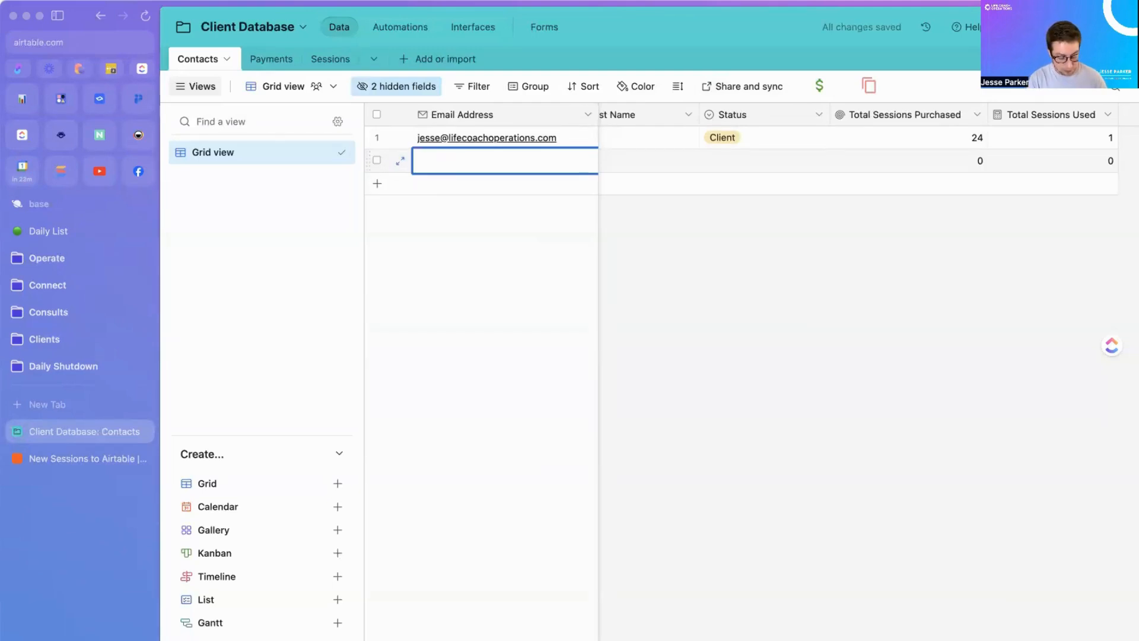
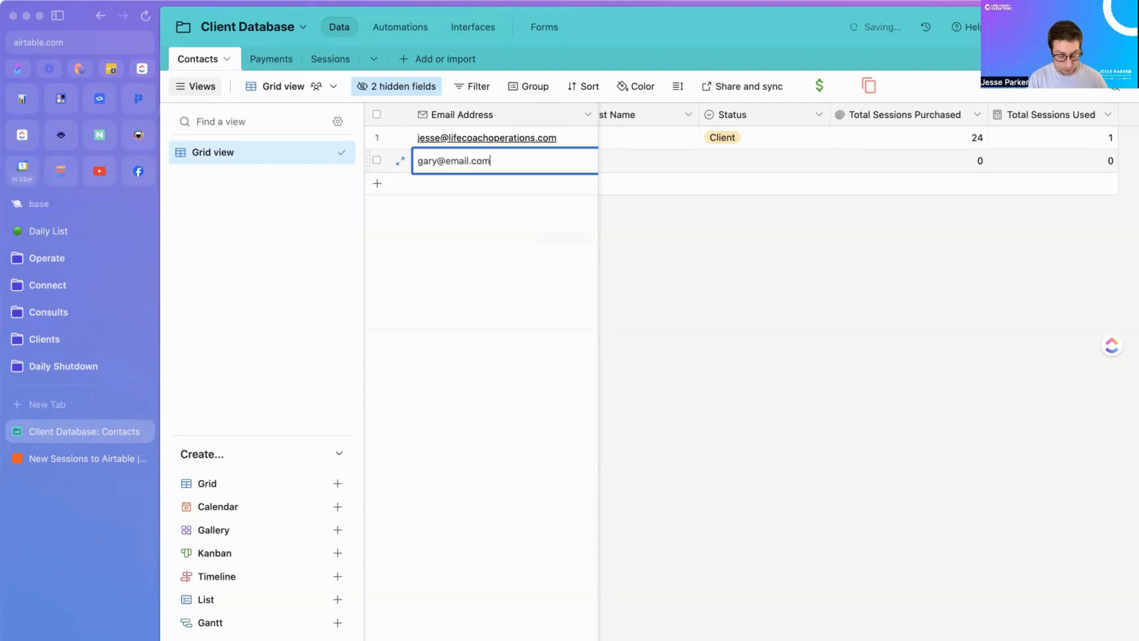
{"action": "left_click", "coordinate": [406, 192]}
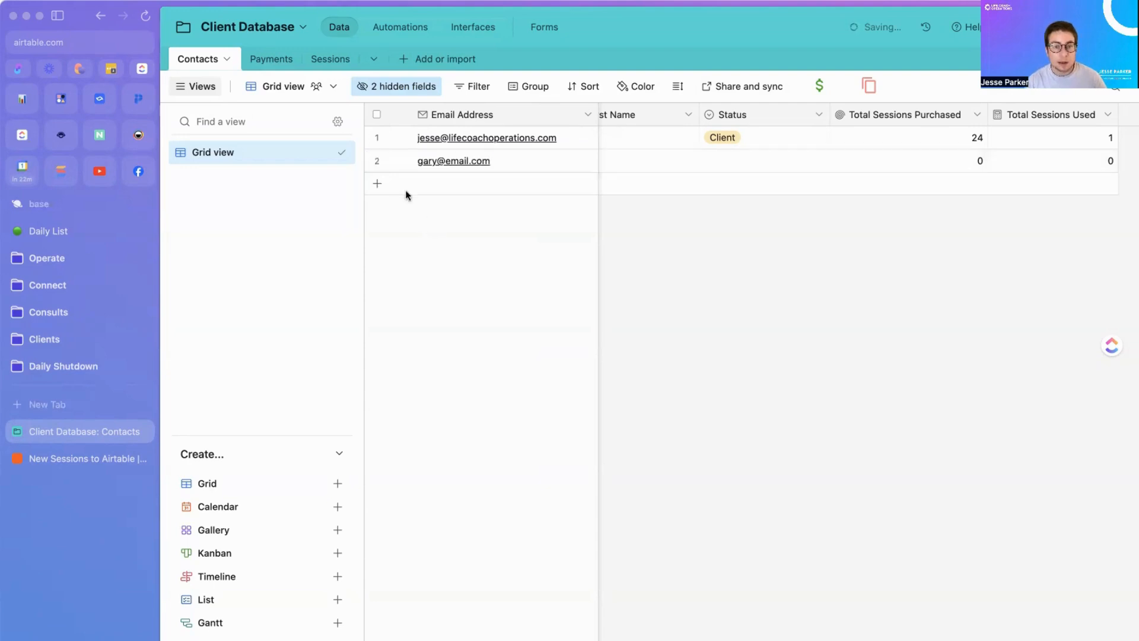
Step: Duplicate the Secret Meeting session, date it 9/18/2024, and link it to the new contact
{"action": "left_click", "coordinate": [330, 59]}
{"action": "right_click", "coordinate": [467, 143]}
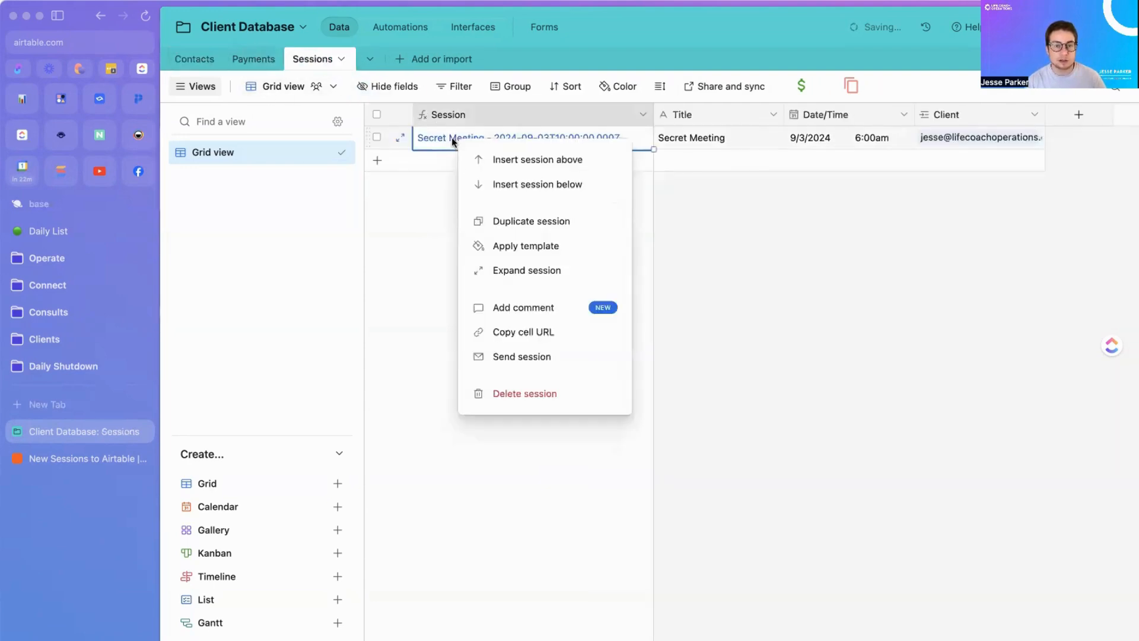
{"action": "left_click", "coordinate": [491, 222]}
{"action": "left_click", "coordinate": [789, 158]}
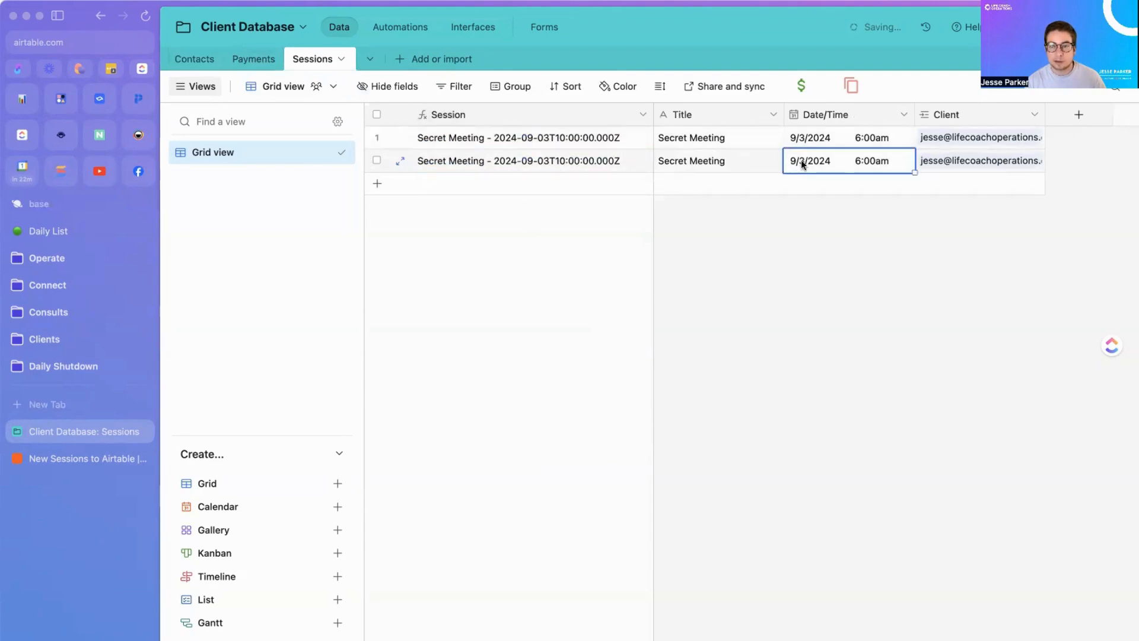
{"action": "left_click", "coordinate": [800, 161]}
{"action": "left_click", "coordinate": [874, 269]}
{"action": "left_click", "coordinate": [961, 161]}
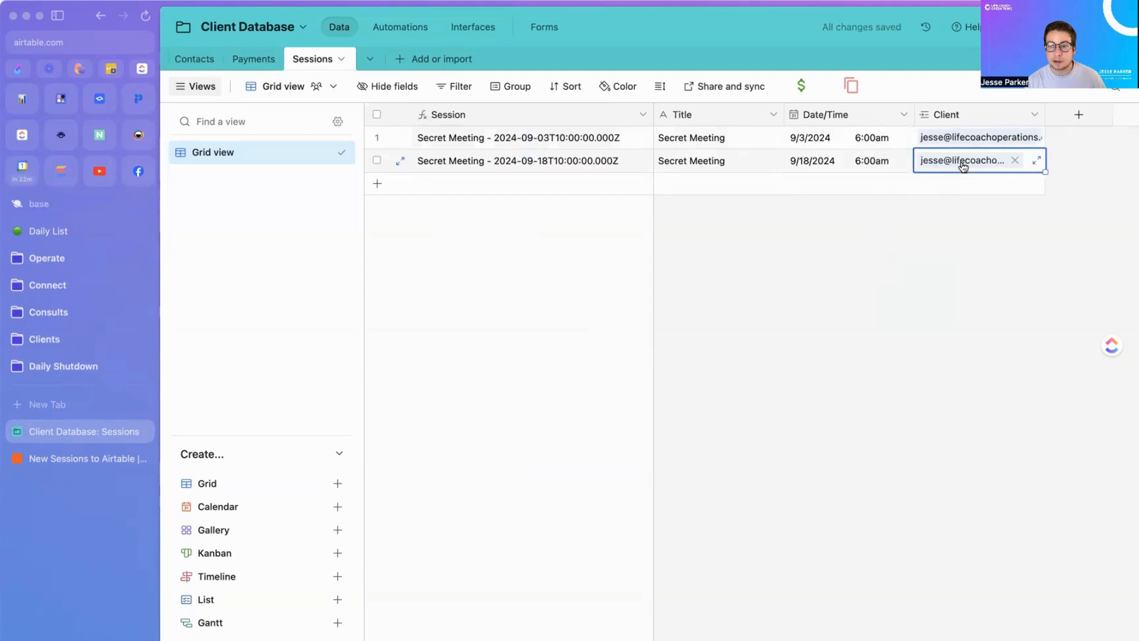
{"action": "left_click", "coordinate": [1015, 160]}
{"action": "left_click", "coordinate": [927, 160]}
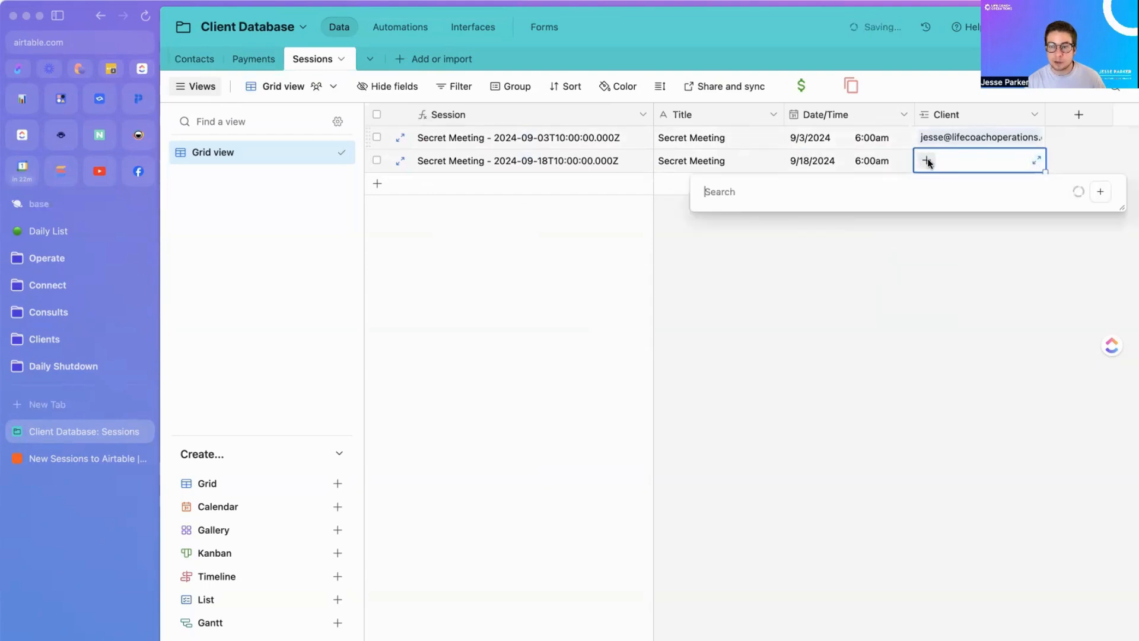
{"action": "left_click", "coordinate": [735, 301]}
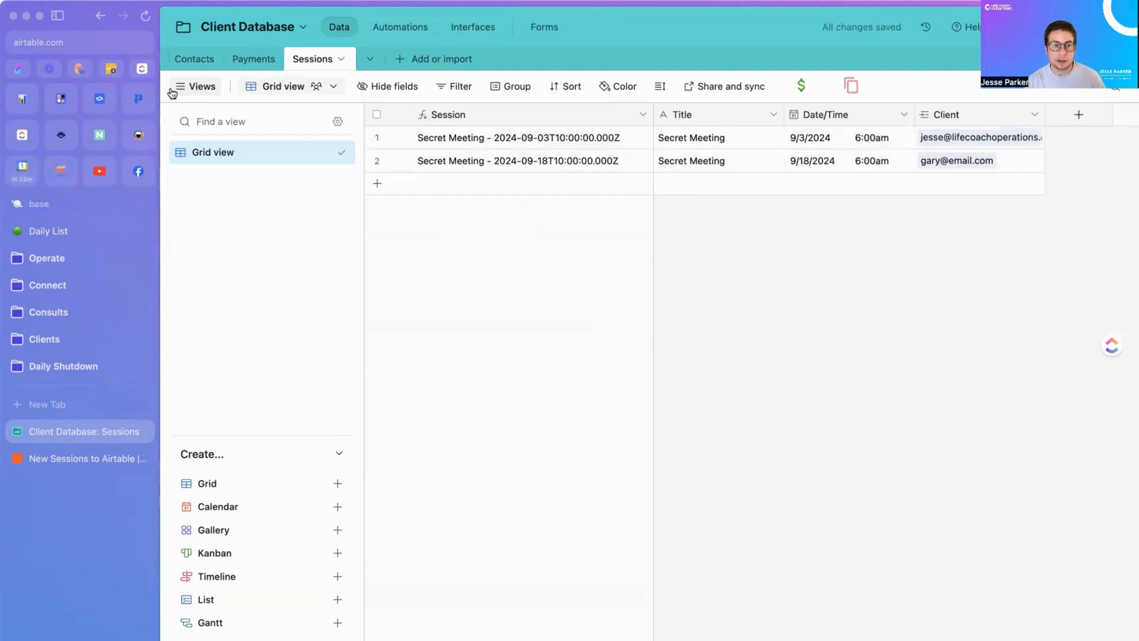
Step: Scroll Contacts to the Total Sessions Used column, briefly check the Zapier zap, then return
{"action": "left_click", "coordinate": [206, 64]}
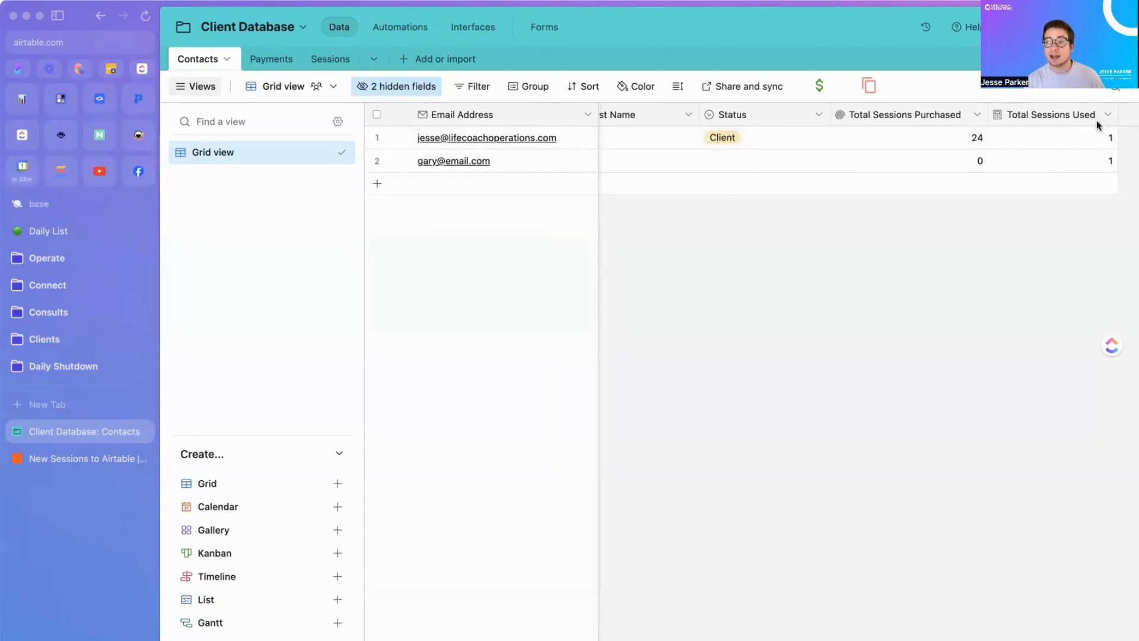
{"action": "scroll", "coordinate": [1062, 149], "scroll_direction": "right", "scroll_amount": 3}
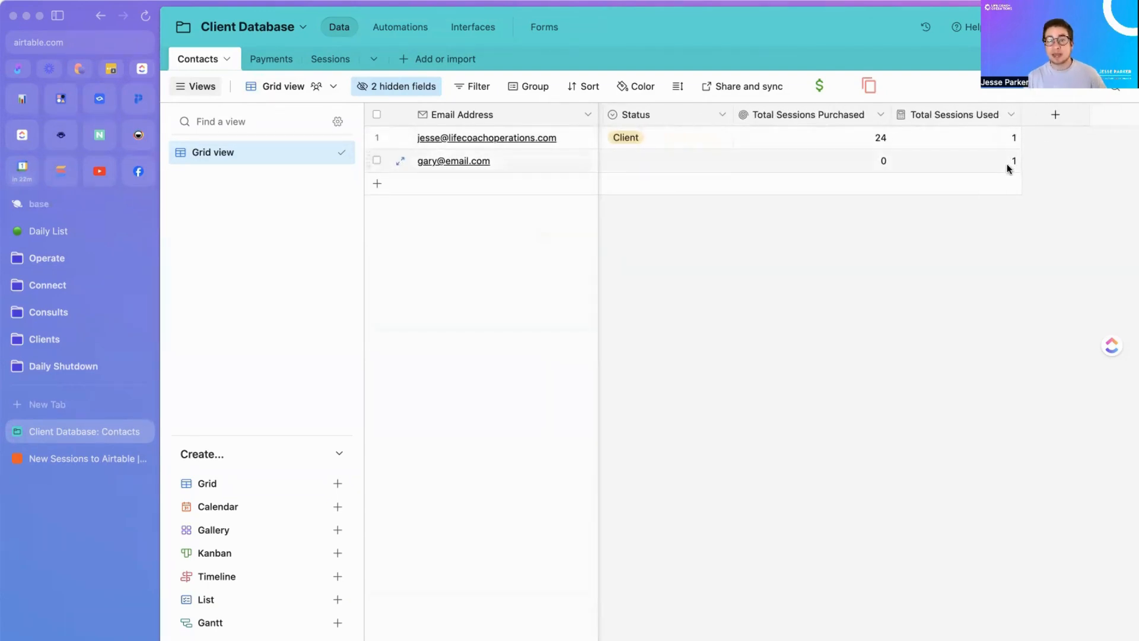
{"action": "left_click", "coordinate": [97, 460]}
{"action": "scroll", "coordinate": [714, 509], "scroll_direction": "down", "scroll_amount": 1}
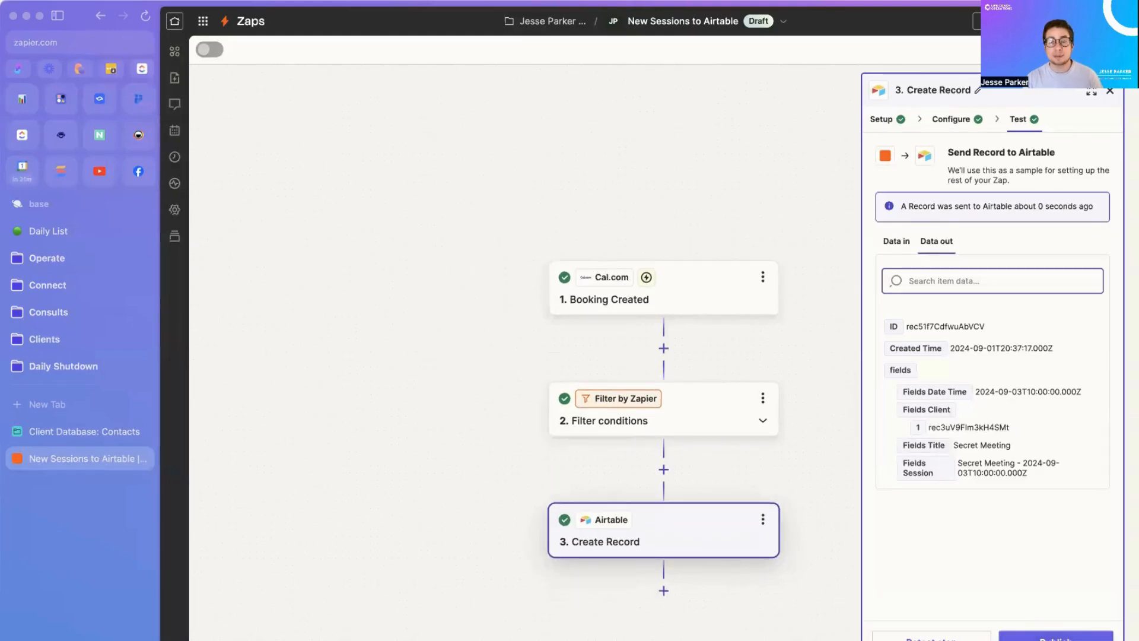
{"action": "left_click", "coordinate": [65, 435]}
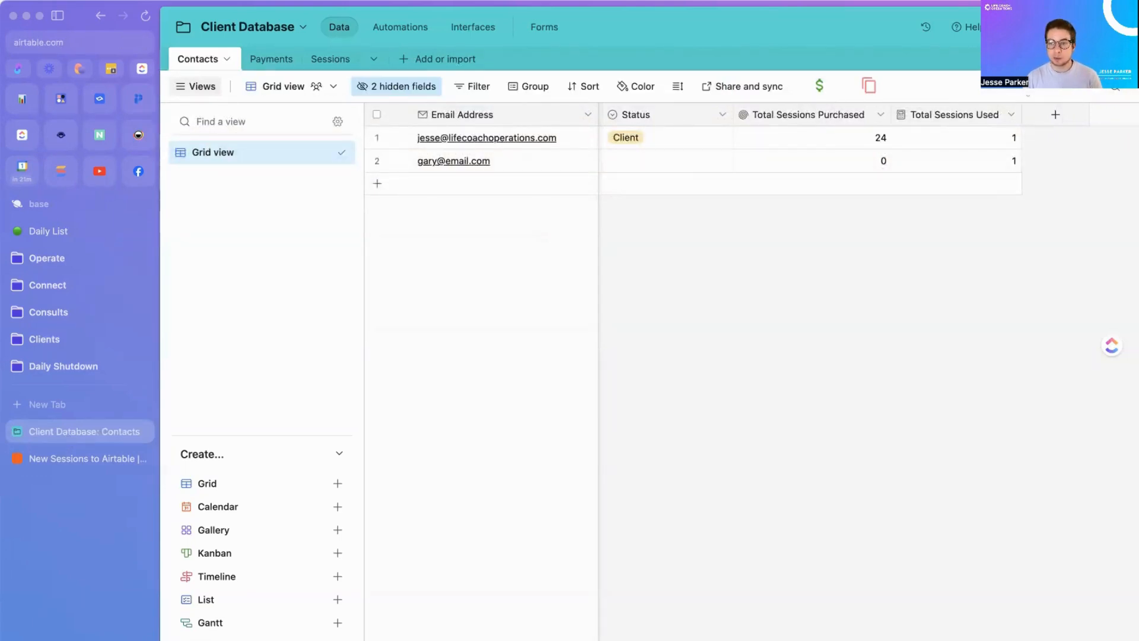
Step: Add a Sessions Remaining formula field to Contacts: {Total Sessions Purchased}-{Total Sessions Used}
{"action": "left_click", "coordinate": [1054, 115]}
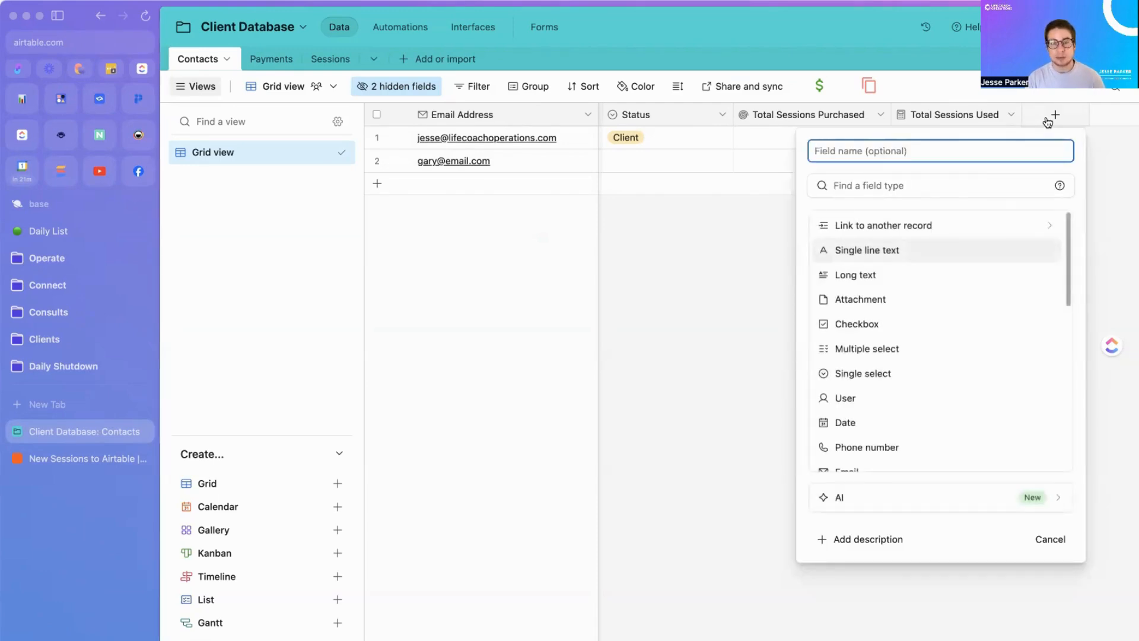
{"action": "type", "text": "Sessions Remaining"}
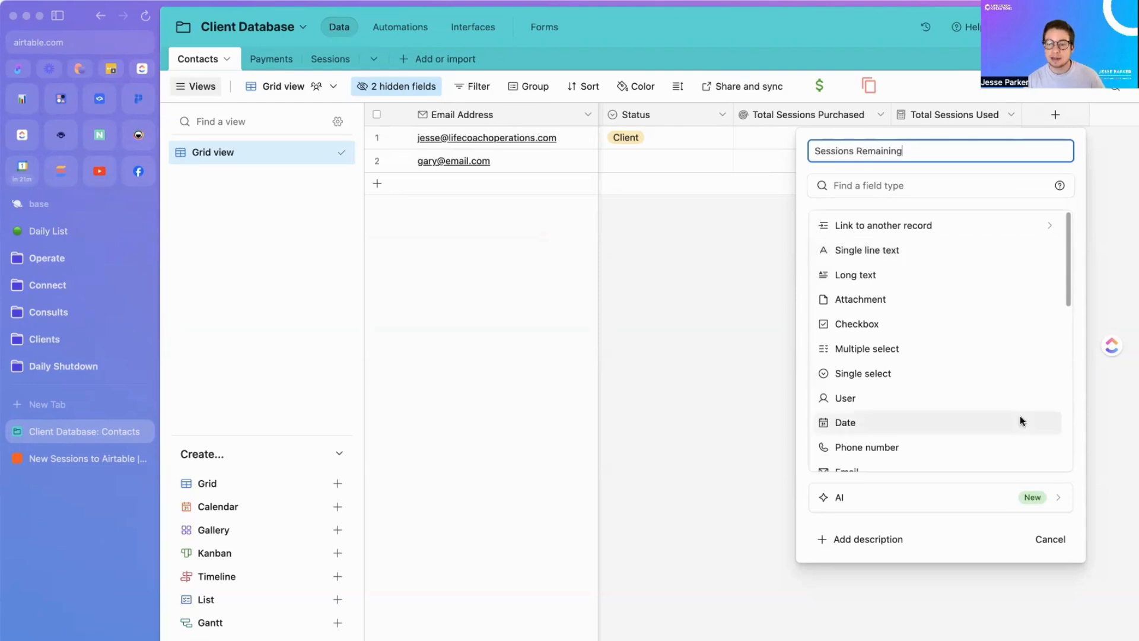
{"action": "scroll", "coordinate": [1001, 419], "scroll_direction": "down", "scroll_amount": 3}
{"action": "scroll", "coordinate": [999, 414], "scroll_direction": "down", "scroll_amount": 5}
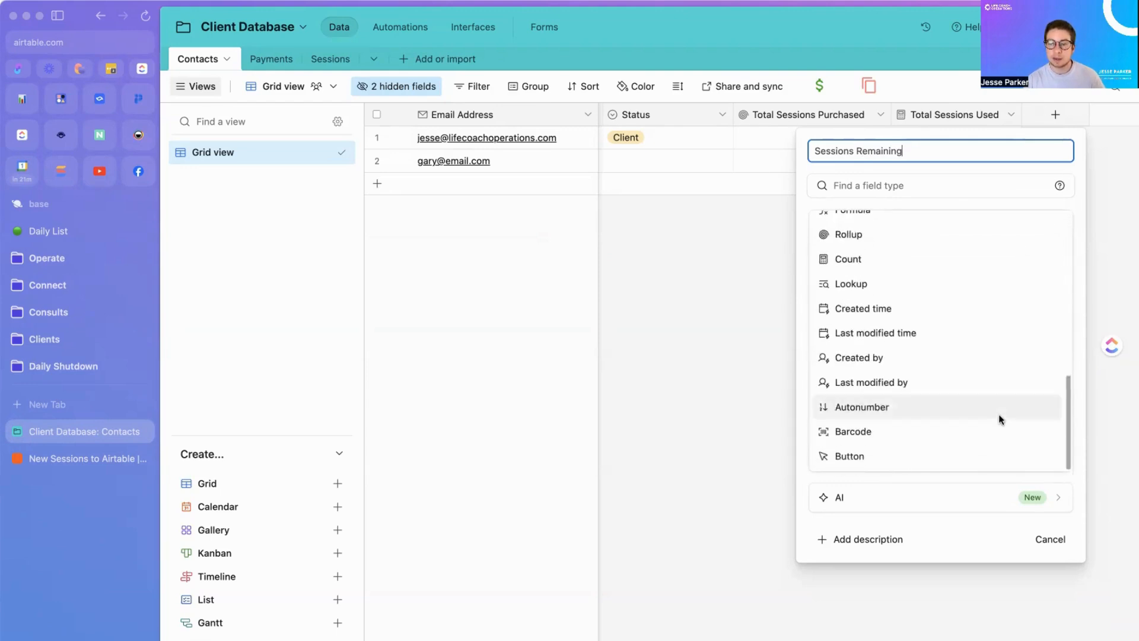
{"action": "scroll", "coordinate": [999, 414], "scroll_direction": "up", "scroll_amount": 3}
{"action": "left_click", "coordinate": [913, 351]}
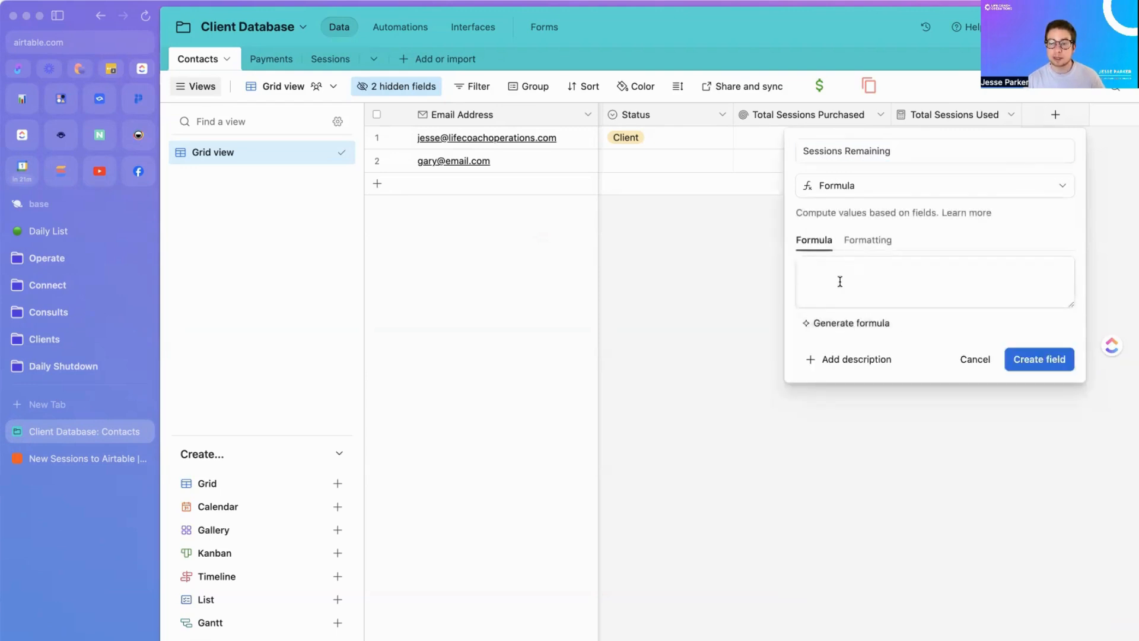
{"action": "left_click", "coordinate": [840, 282]}
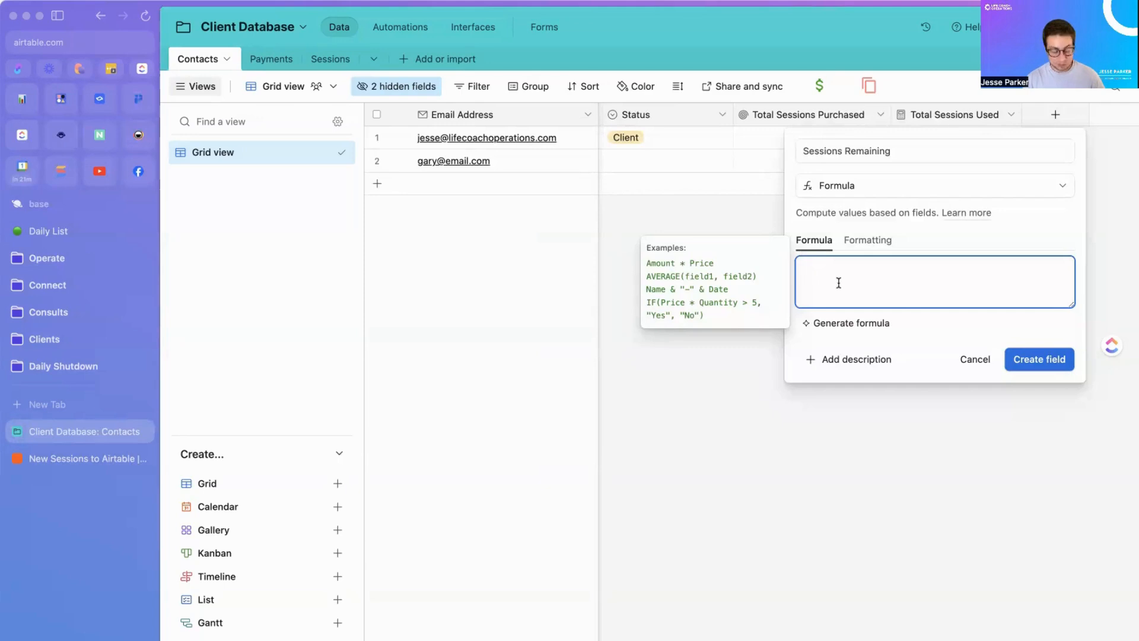
{"action": "type", "text": "tot"}
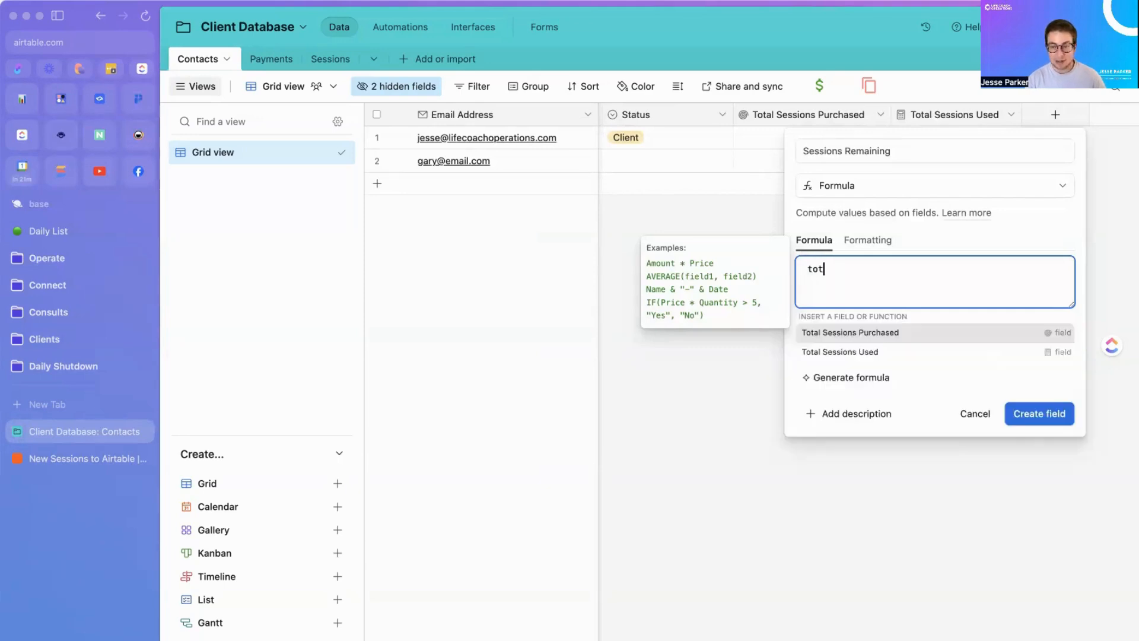
{"action": "left_click", "coordinate": [832, 336]}
{"action": "type", "text": "-"}
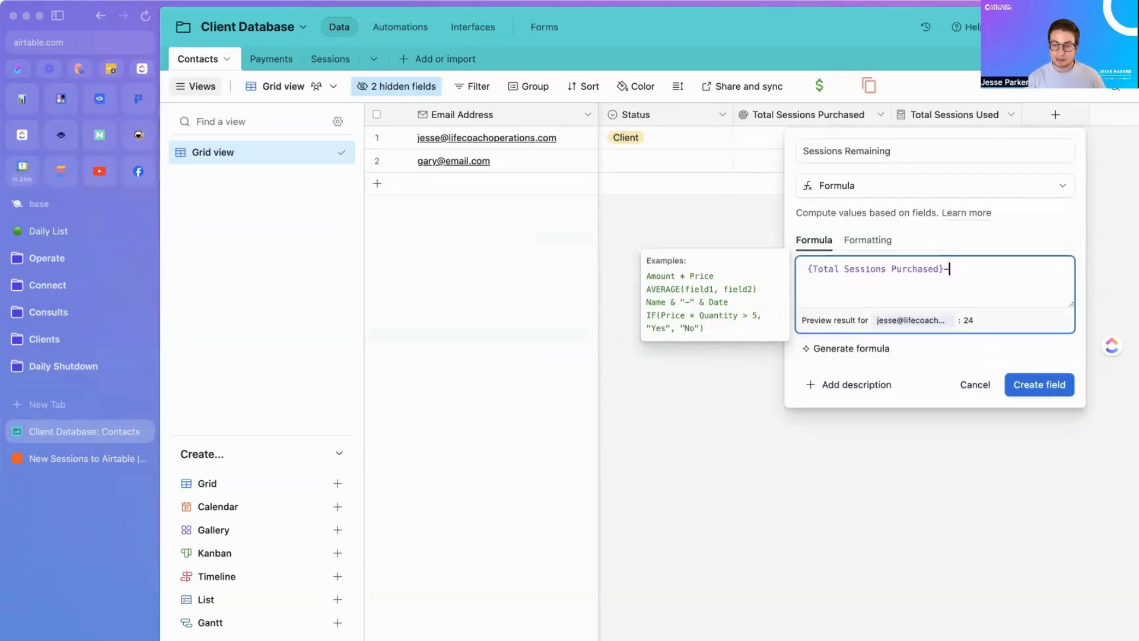
{"action": "type", "text": "tot"}
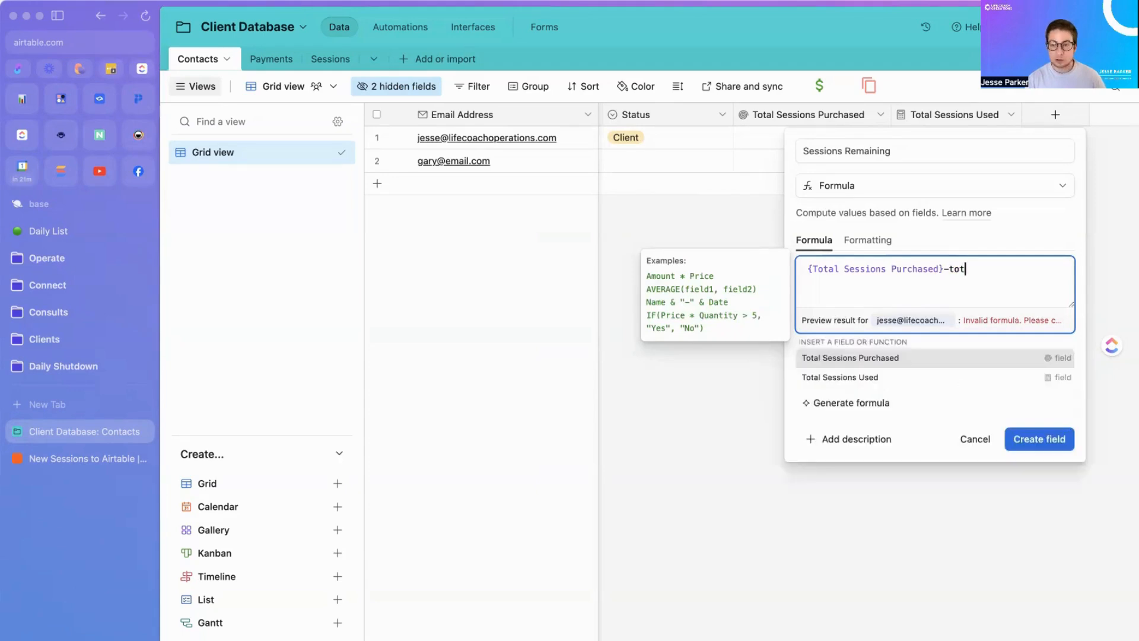
{"action": "left_click", "coordinate": [828, 377]}
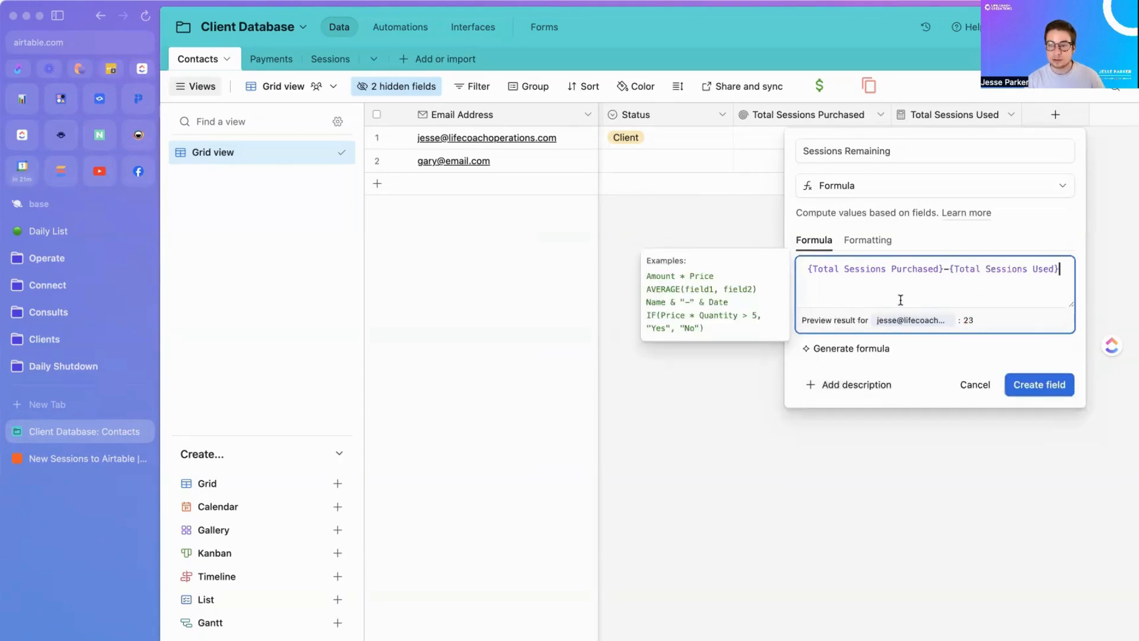
{"action": "left_click", "coordinate": [1037, 383]}
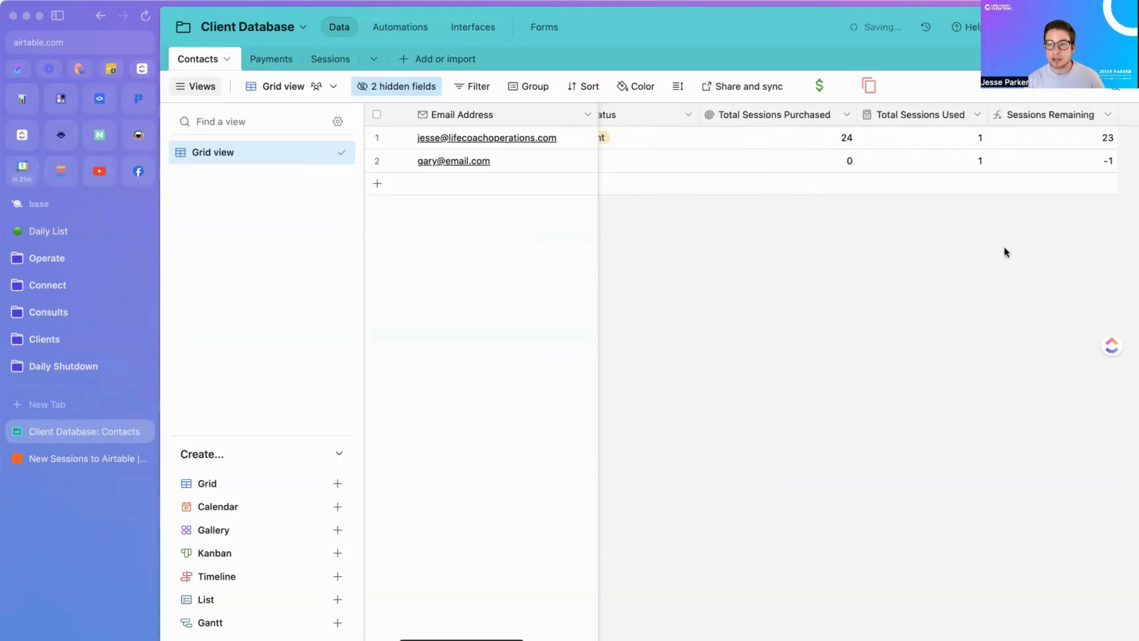
{"action": "left_click", "coordinate": [1012, 143]}
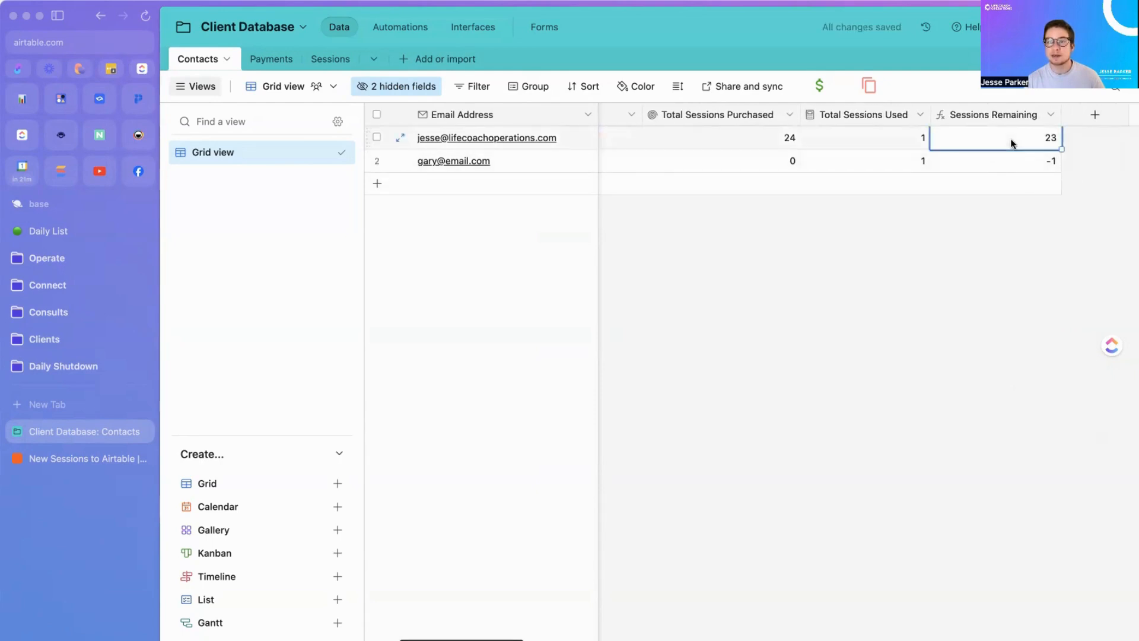
{"action": "left_click", "coordinate": [795, 144]}
{"action": "left_click", "coordinate": [870, 145]}
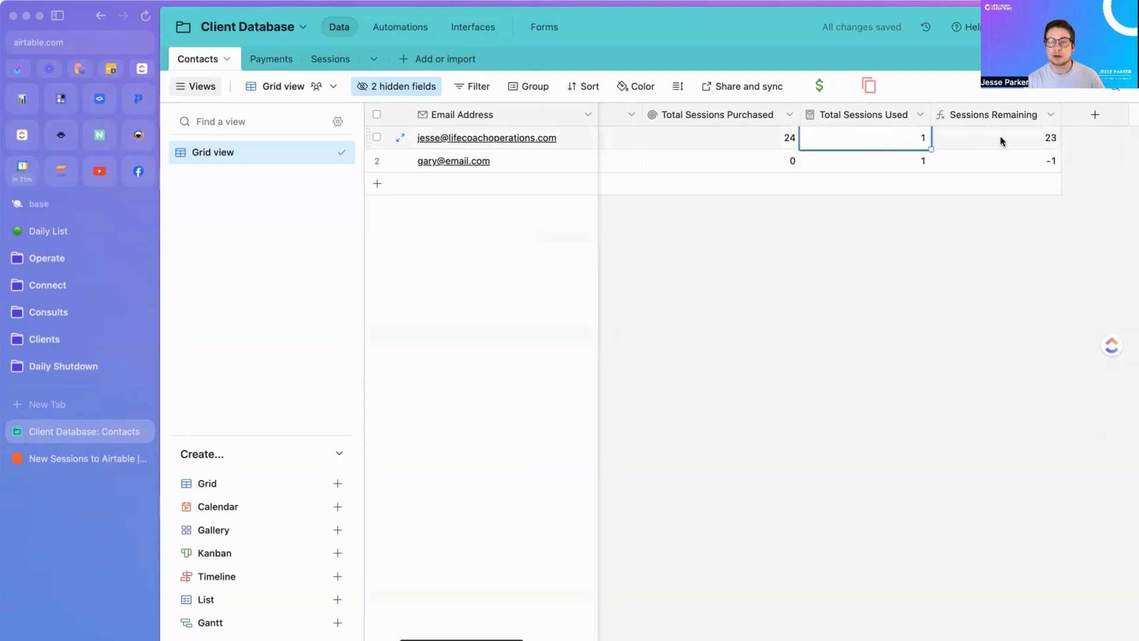
{"action": "left_click", "coordinate": [1001, 141]}
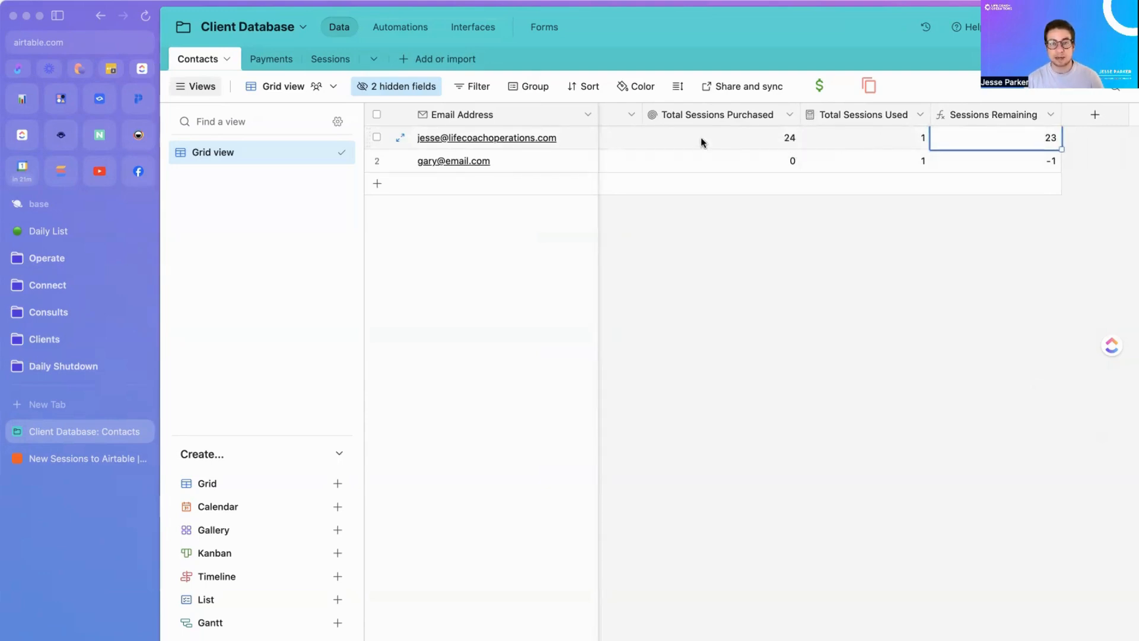
{"action": "left_click", "coordinate": [973, 166]}
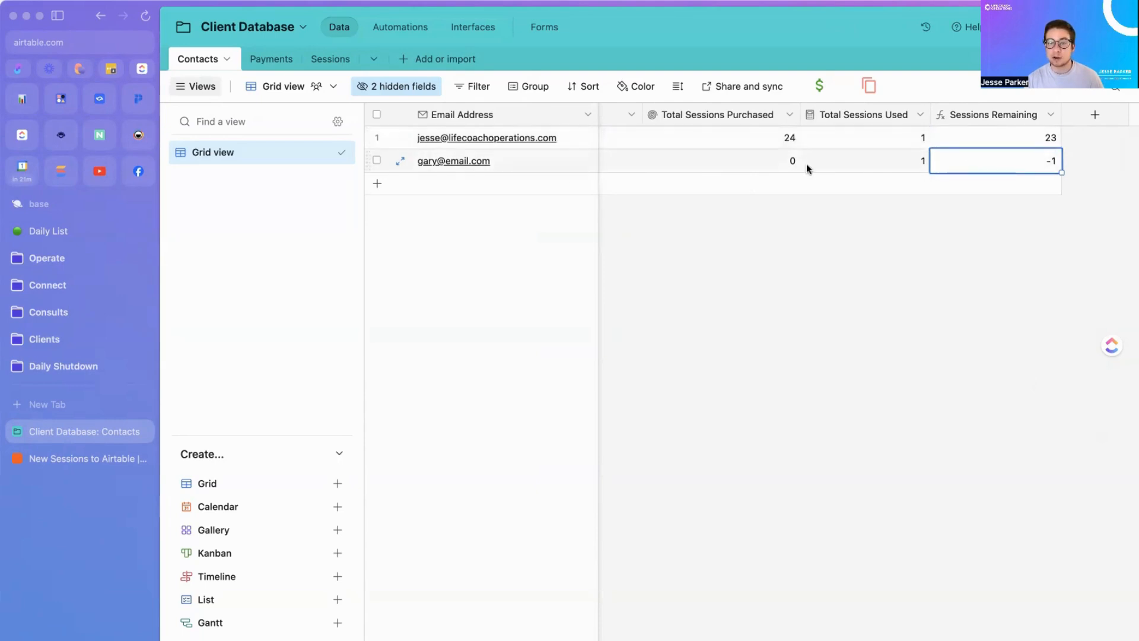
{"action": "left_click", "coordinate": [771, 162]}
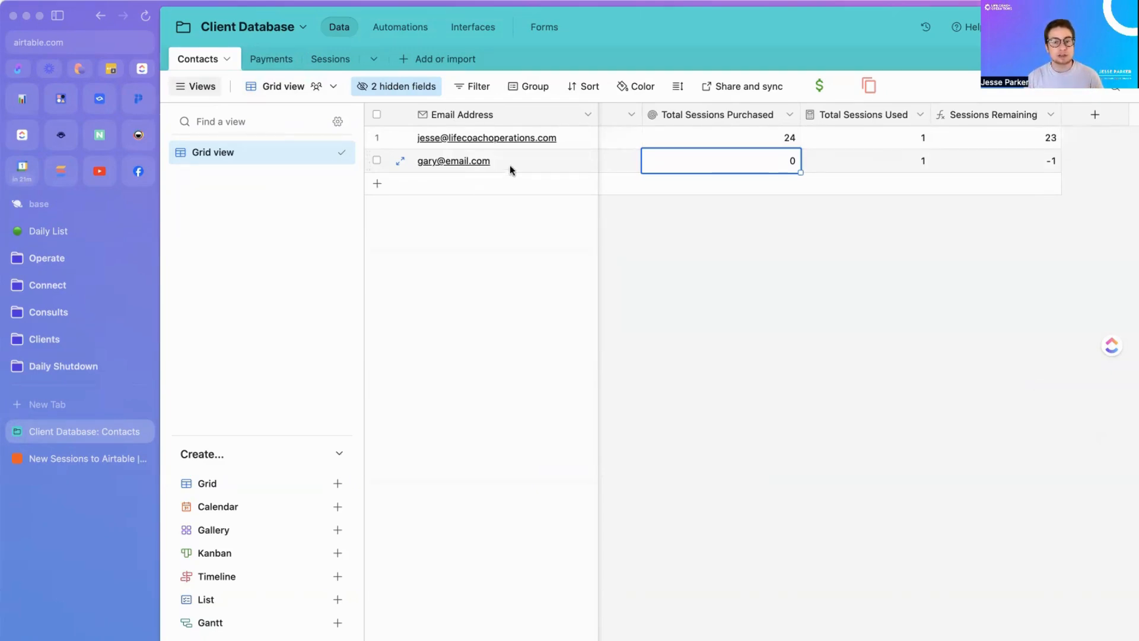
{"action": "scroll", "coordinate": [644, 153], "scroll_direction": "left", "scroll_amount": 3}
{"action": "scroll", "coordinate": [648, 151], "scroll_direction": "left", "scroll_amount": 2}
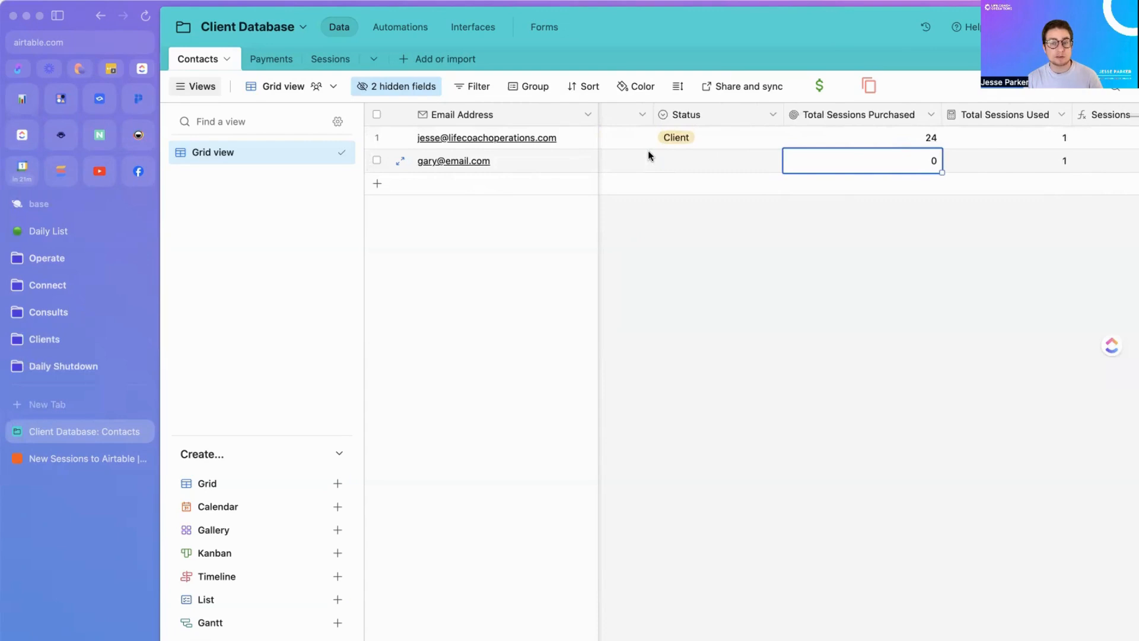
{"action": "left_click", "coordinate": [261, 59]}
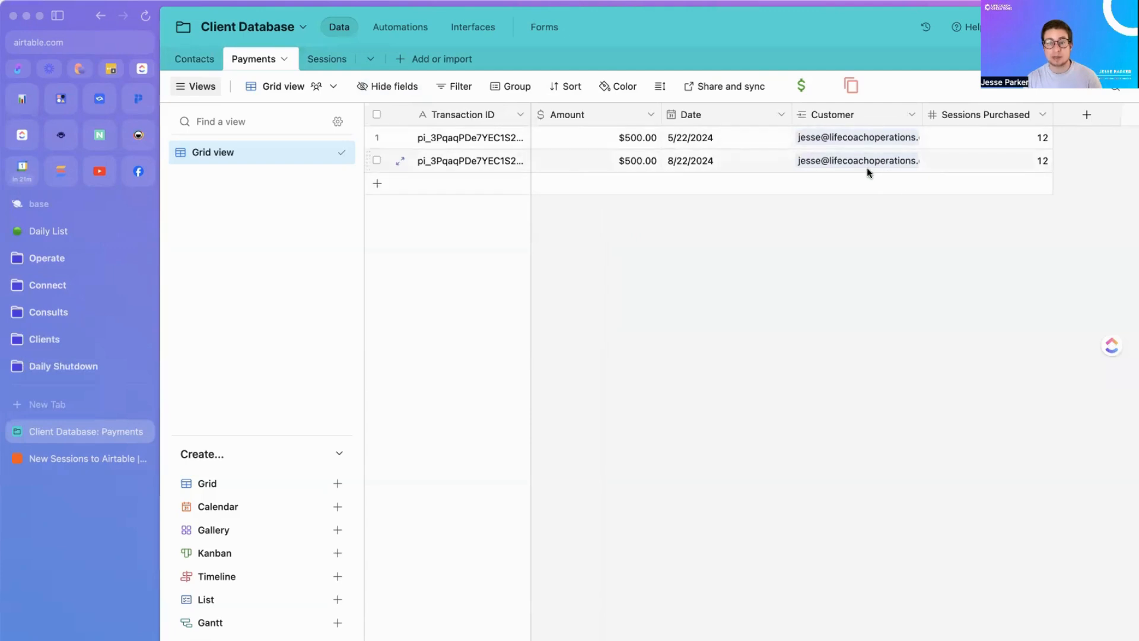
{"action": "left_click", "coordinate": [326, 58]}
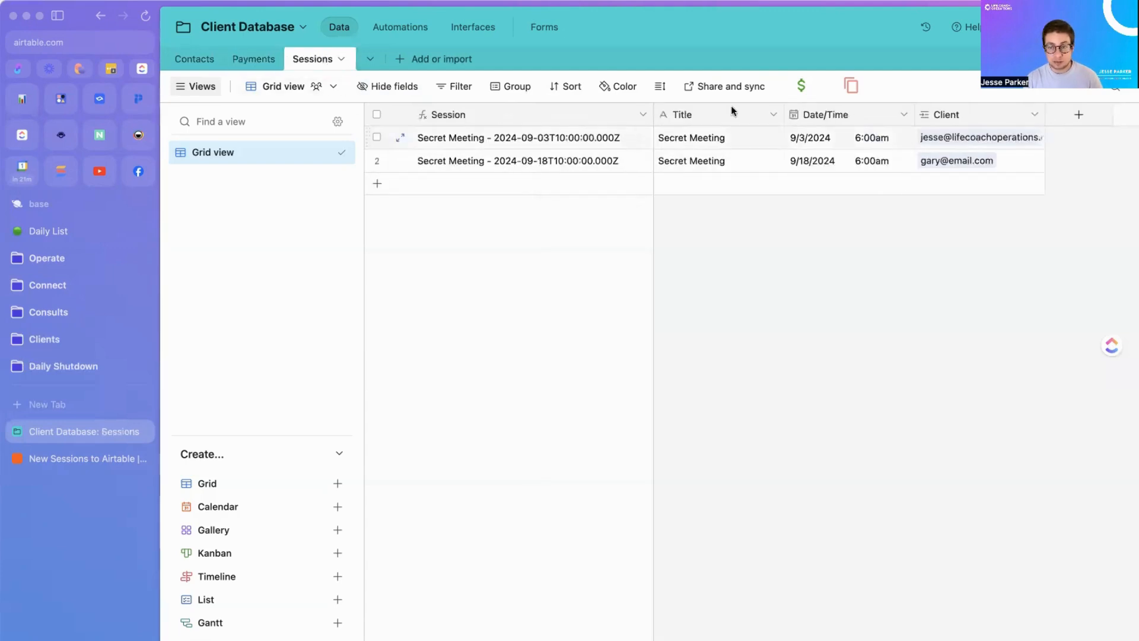
{"action": "left_click", "coordinate": [198, 58]}
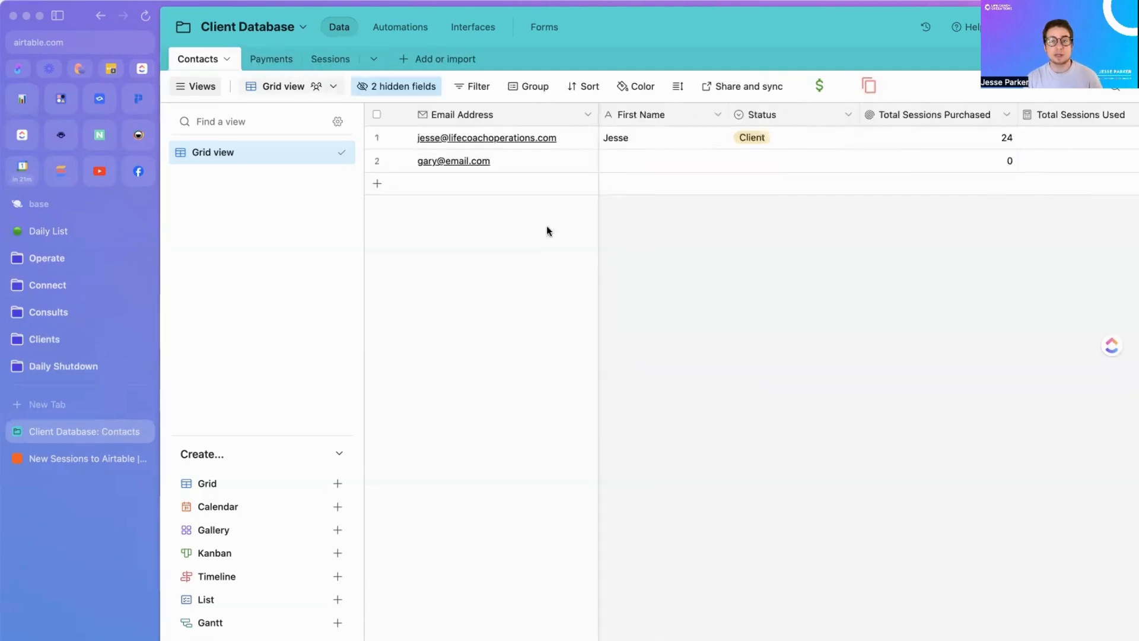
{"action": "scroll", "coordinate": [859, 168], "scroll_direction": "right", "scroll_amount": 3}
{"action": "scroll", "coordinate": [859, 165], "scroll_direction": "right", "scroll_amount": 2}
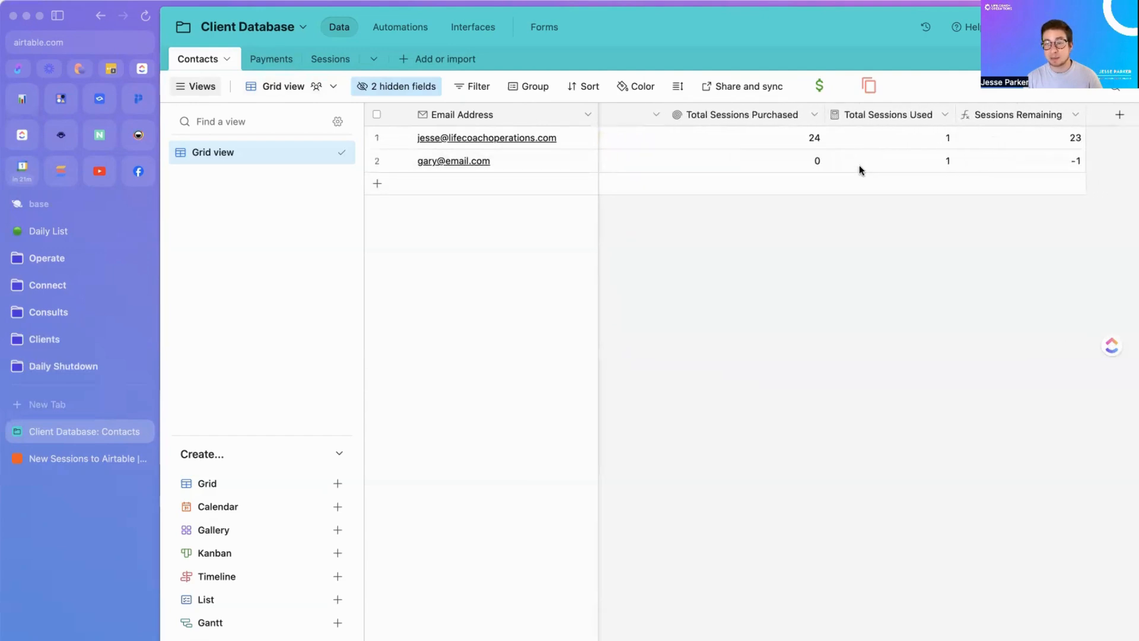